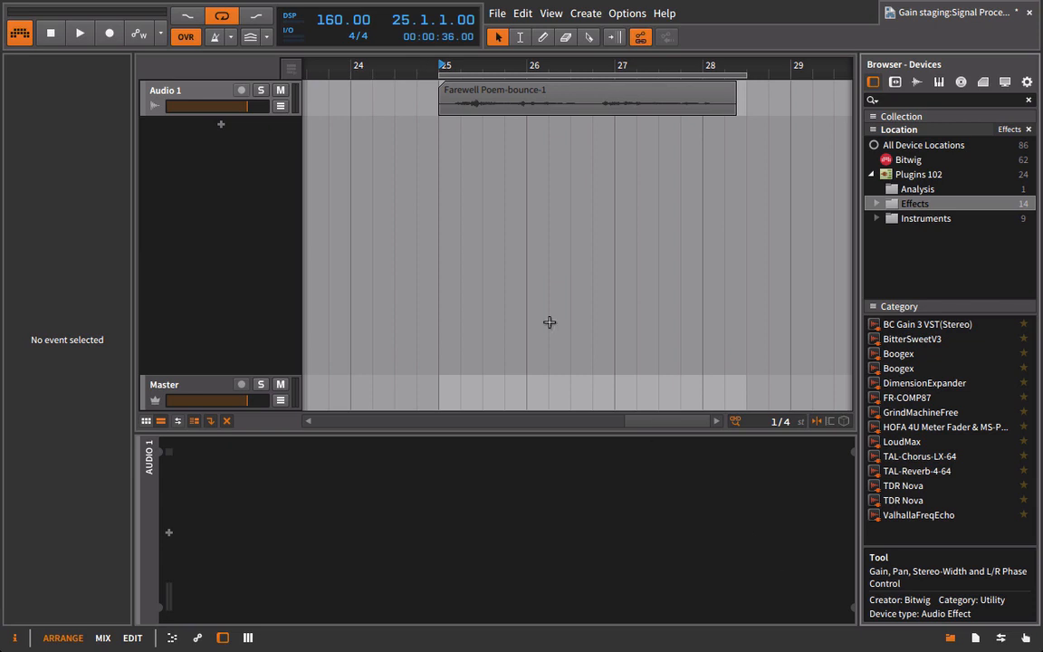
Play the Farewell Poem-bounce-1 clip and check the peak level of the Audio 1 track
left_click(214, 100)
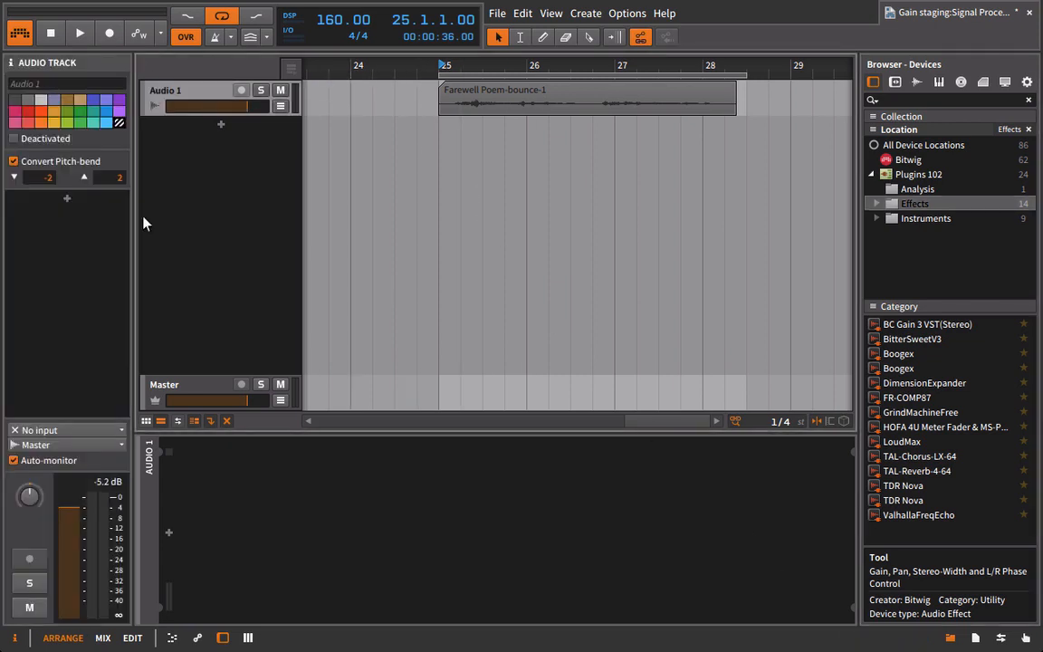
key("space")
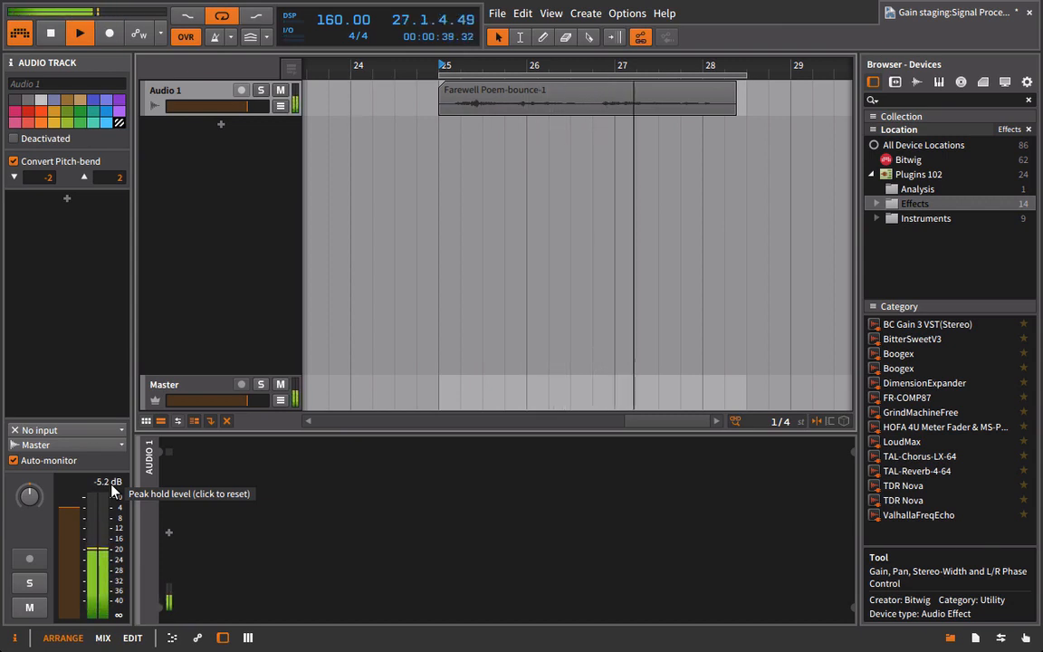
key("space")
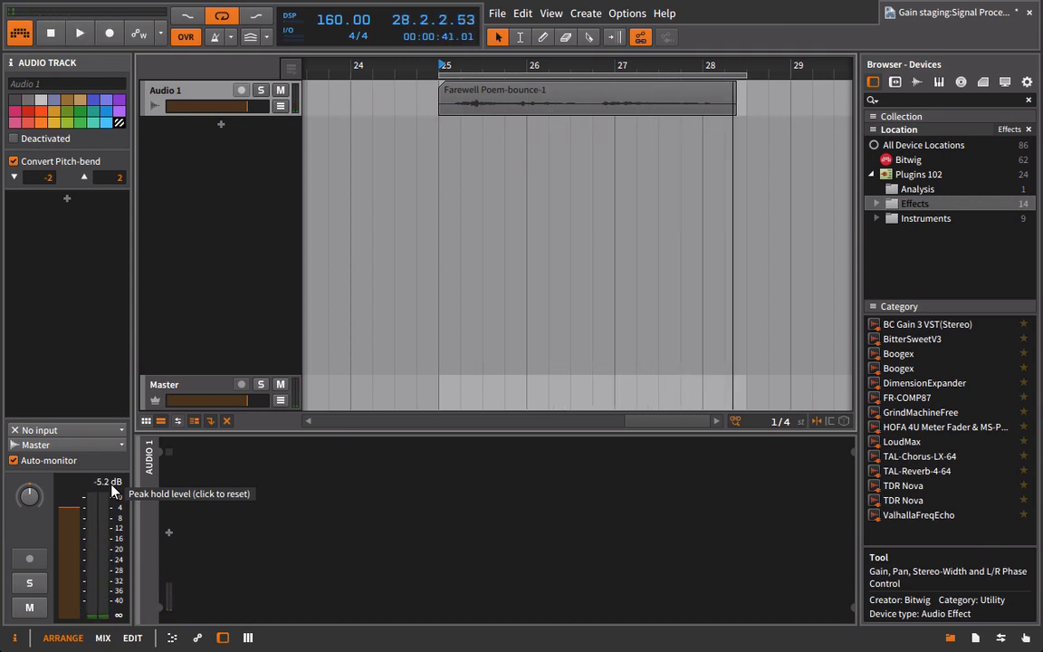
Examine the Farewell Poem-bounce-1 waveform in the detail editor and audition the quiet gap between bars 26.3 and 27.1
double_click(474, 92)
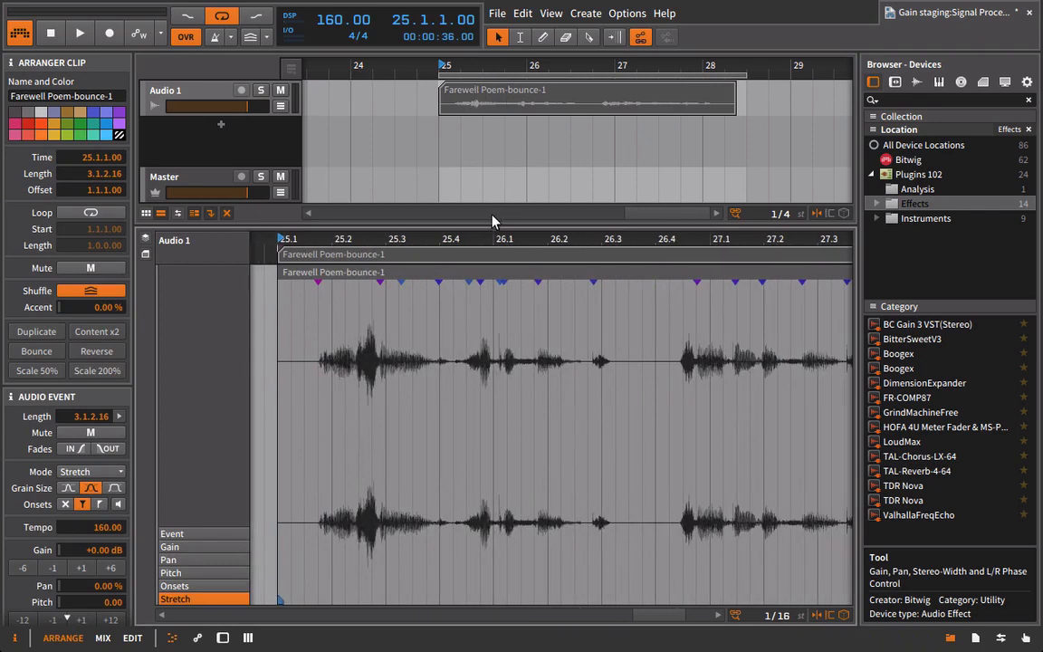
left_click_drag(476, 242, 444, 317)
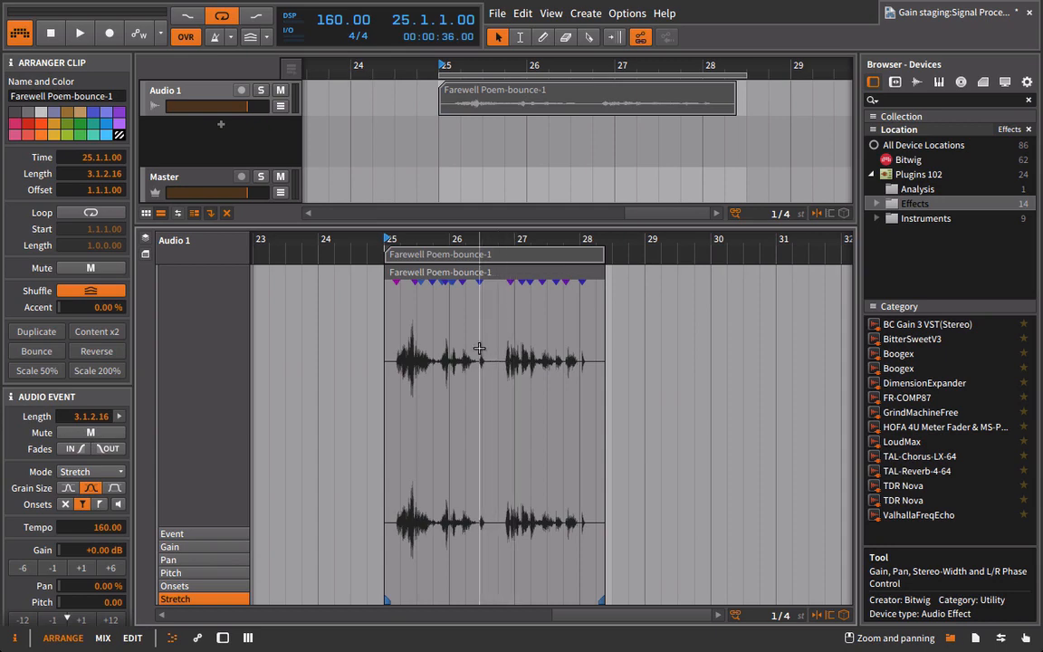
left_click_drag(499, 240, 531, 244)
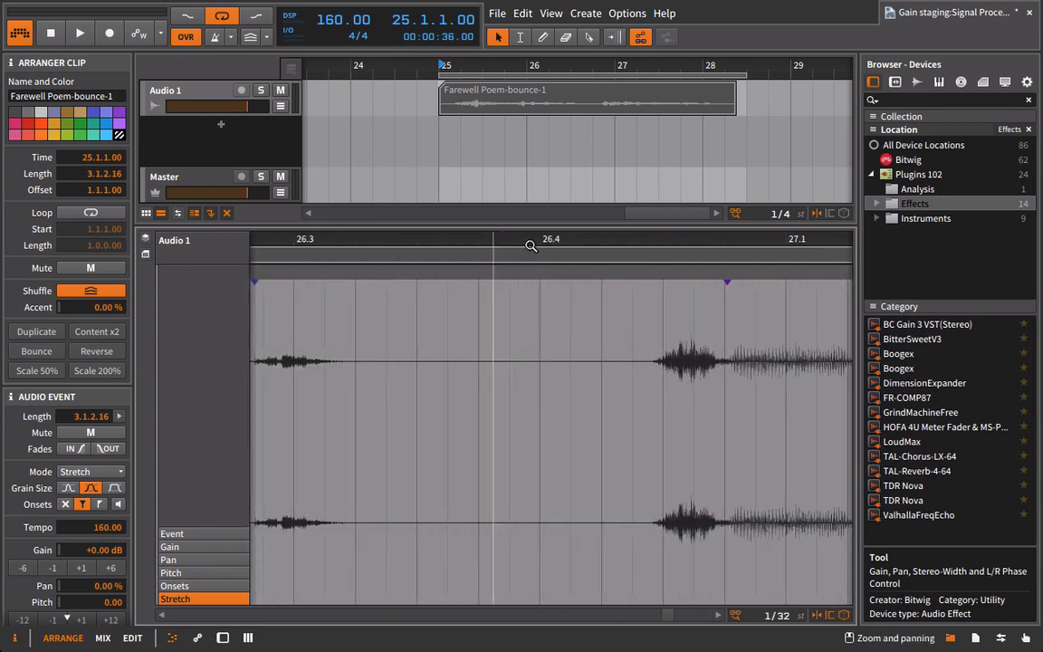
left_click_drag(352, 244, 348, 246)
left_click(351, 240)
key("space")
key("space")
key("space")
key("space")
key("space")
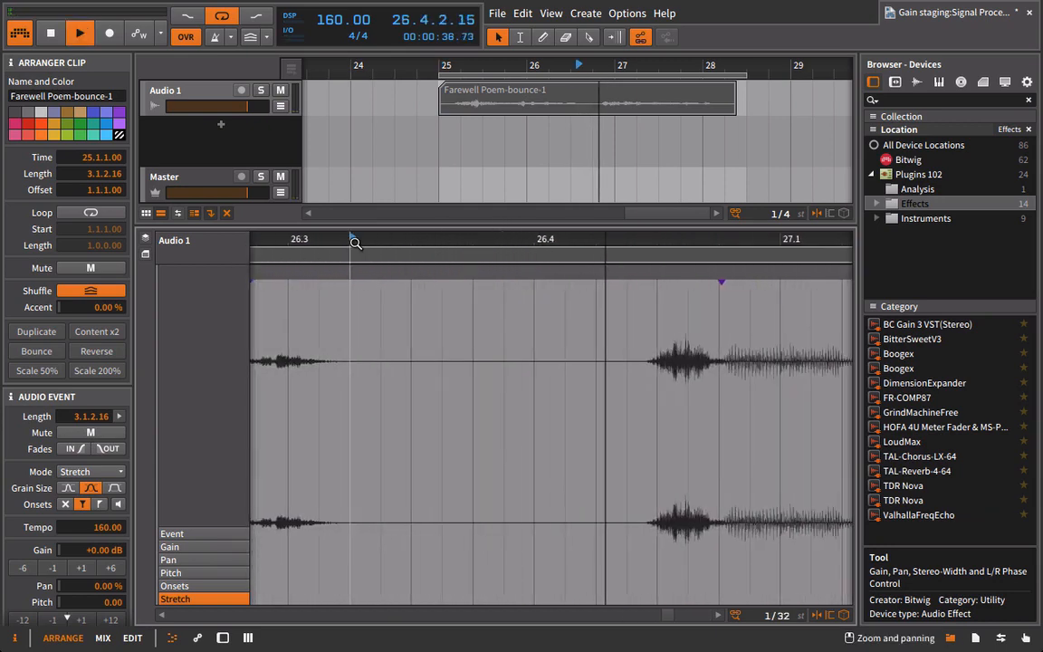
key("space")
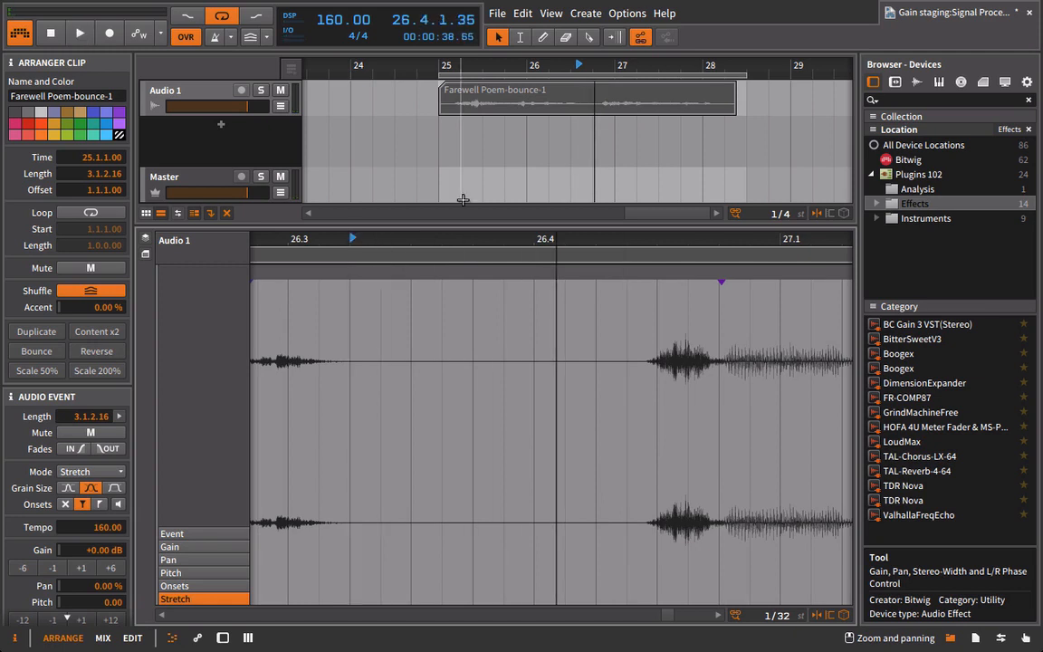
Insert the Boogex effect on the Audio 1 track, move its window aside and hide the device browser
double_click(203, 86)
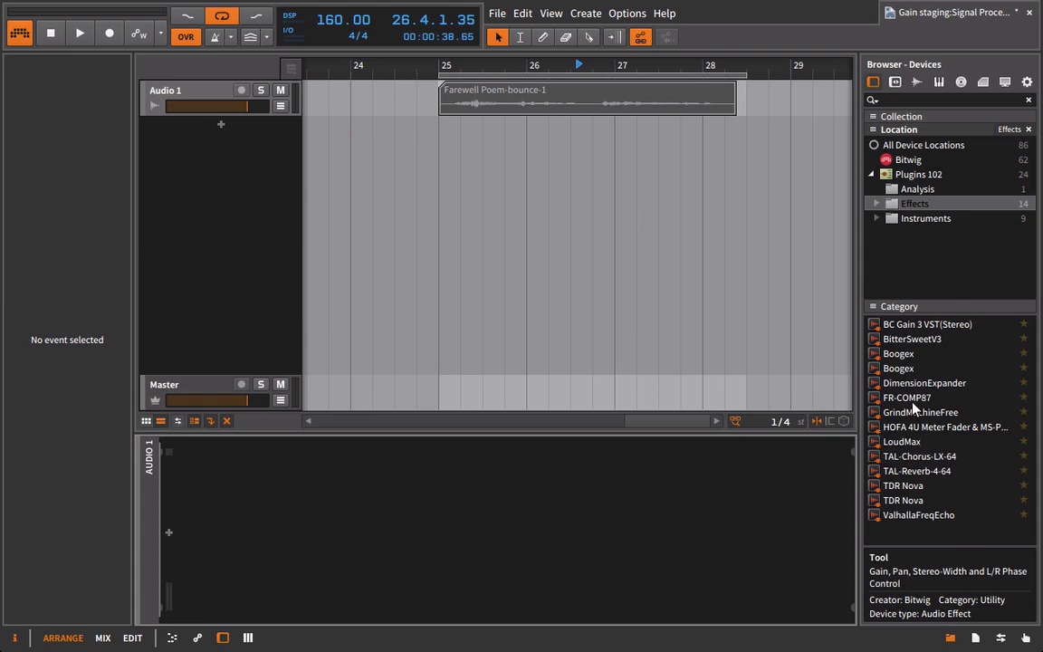
left_click_drag(871, 354, 358, 105)
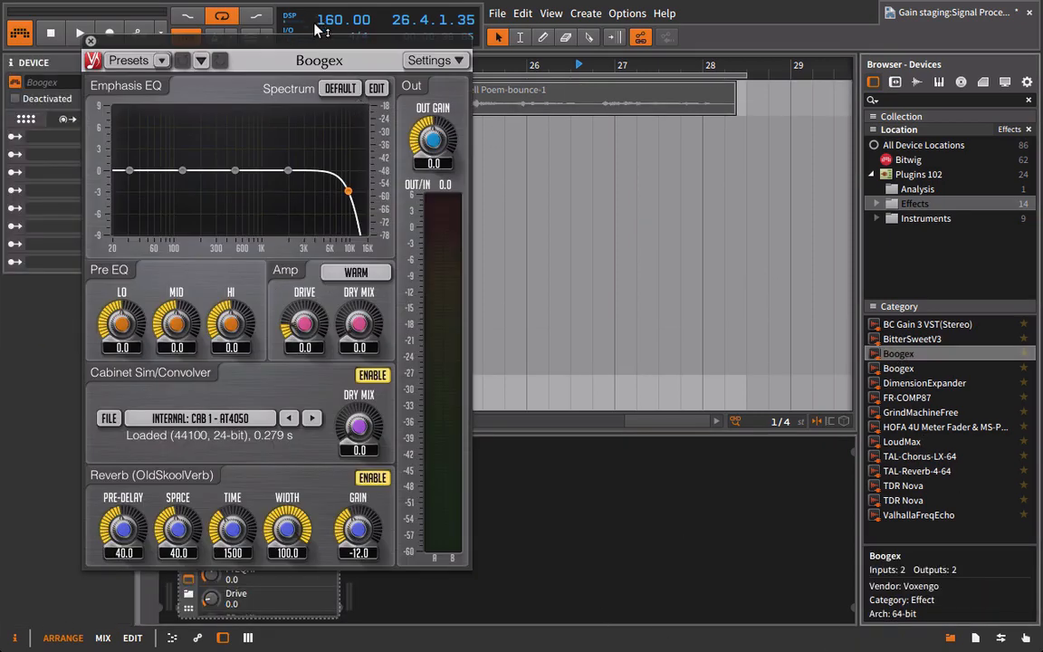
left_click_drag(317, 30, 656, 62)
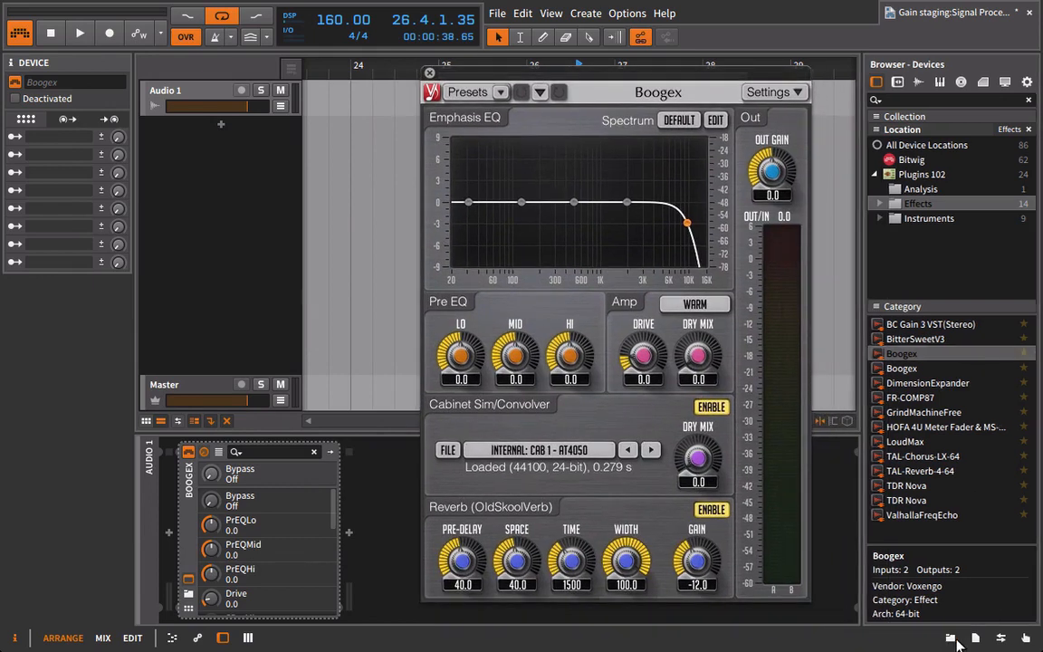
left_click(951, 639)
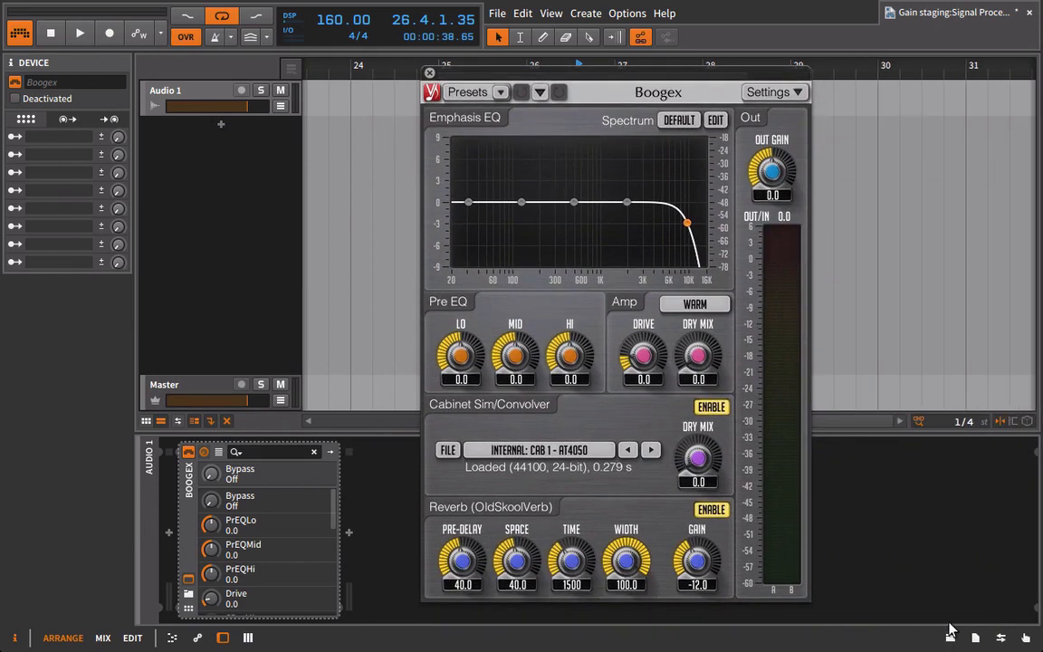
Raise the Boogex amp Drive to 60.0 and play the Audio 1 clip from bar 25
left_click(204, 84)
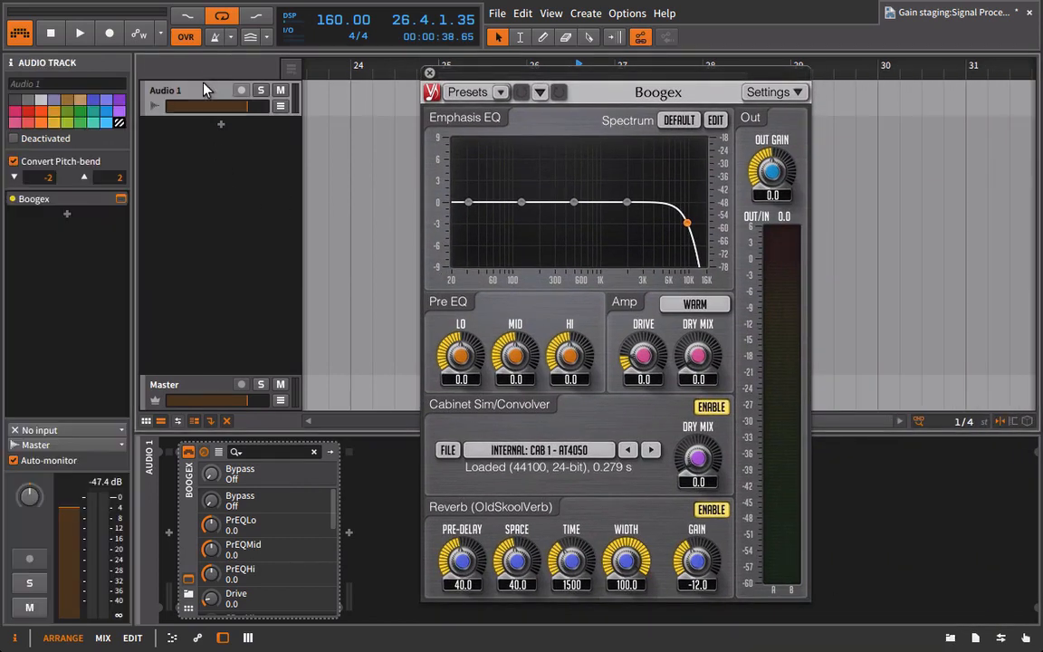
left_click_drag(627, 367, 650, 391)
left_click_drag(481, 72, 462, 118)
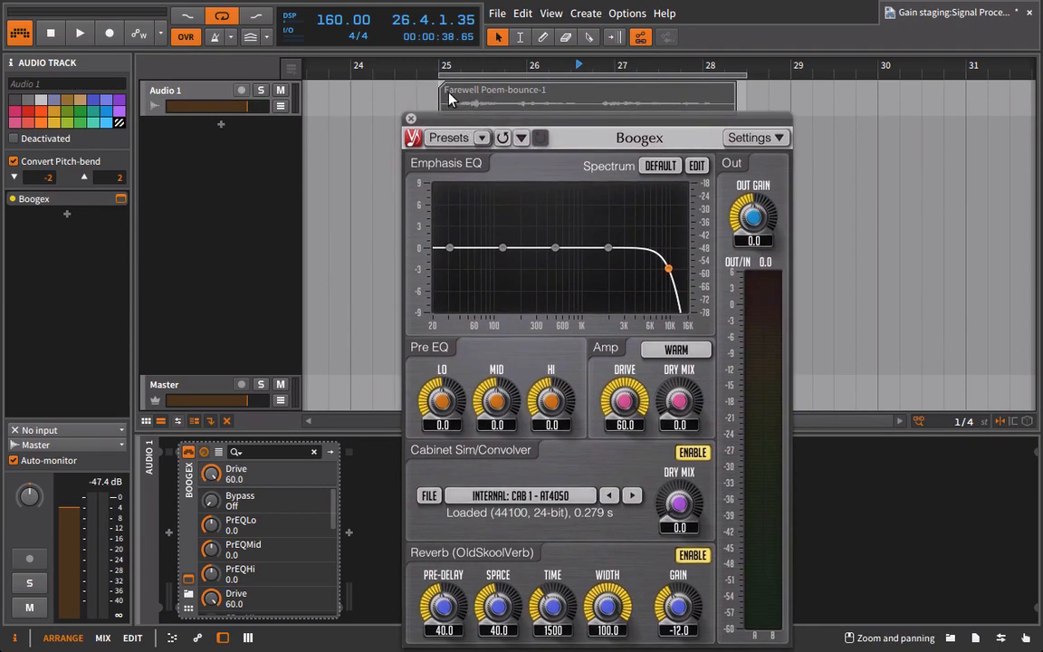
left_click(445, 66)
key("space")
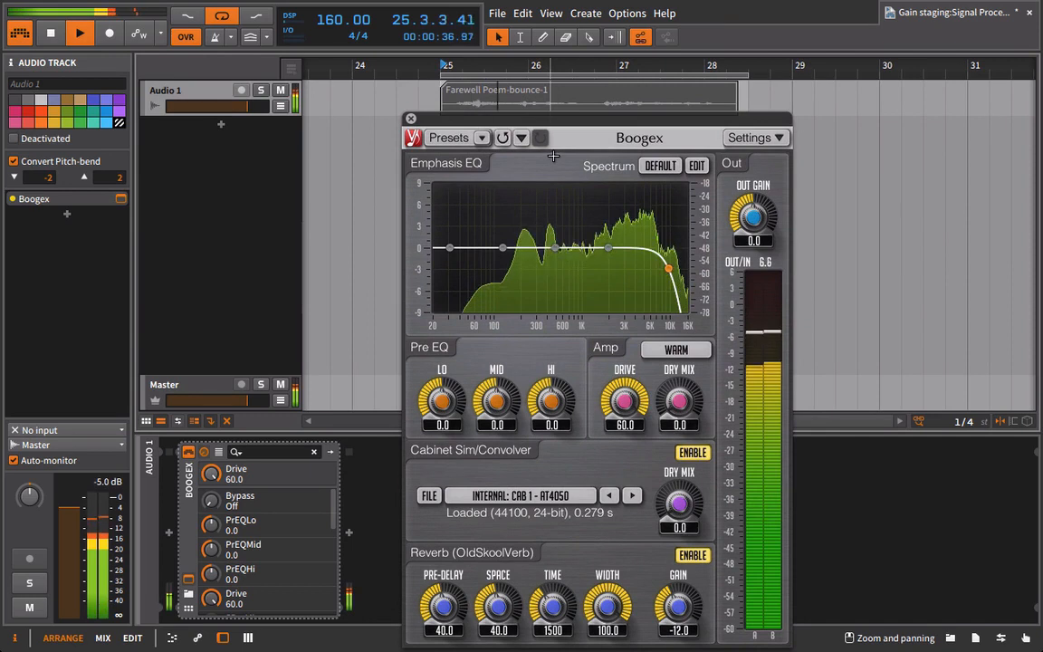
Disable the Reverb and Cabinet Sim/Convolver sections of Boogex and audition the distorted clip
left_click(693, 554)
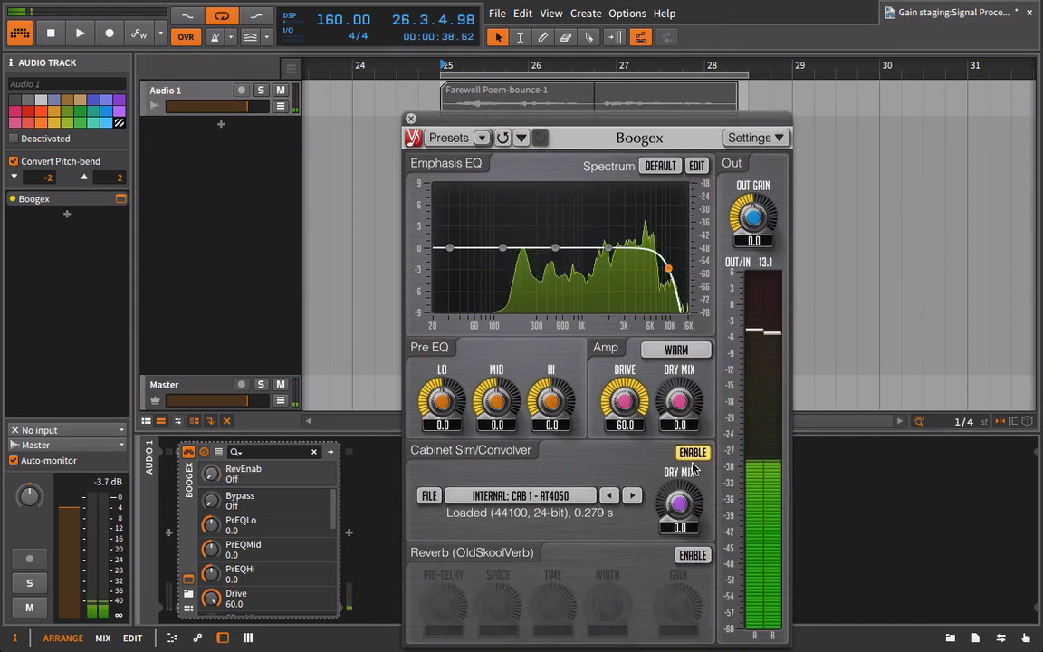
left_click(691, 453)
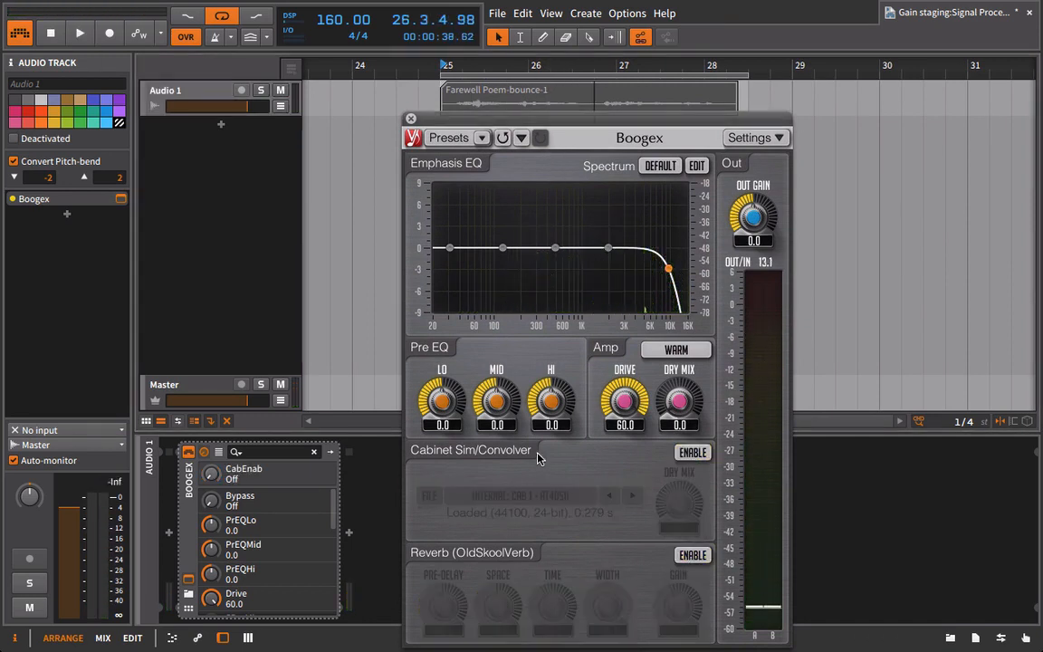
key("space")
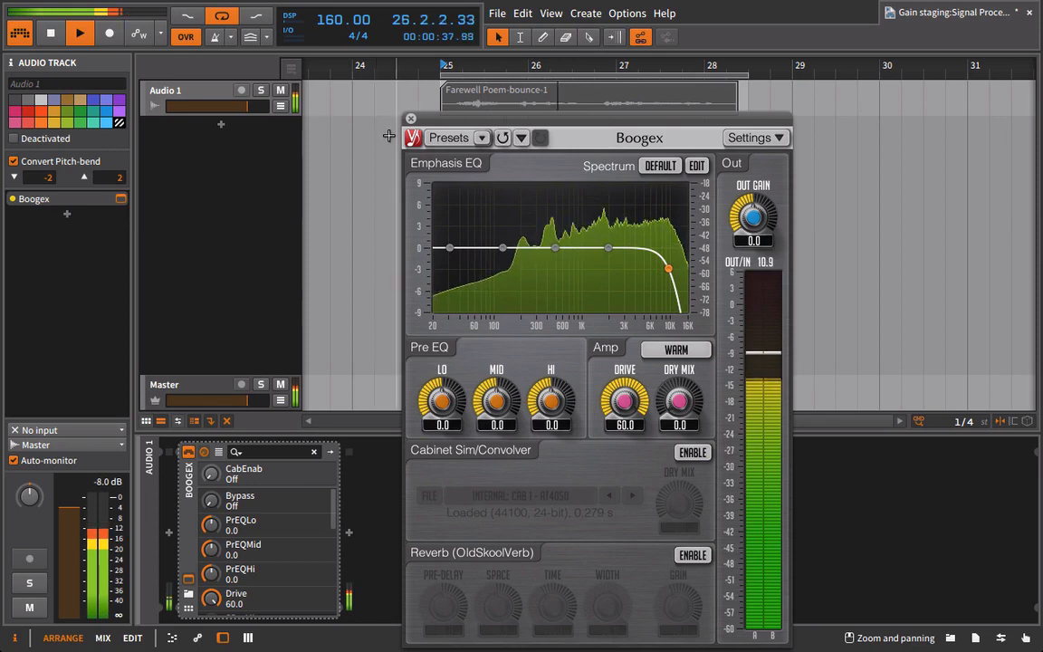
key("space")
Close the Boogex window and bounce the Farewell Poem-bounce-1 clip to a new audio track
left_click(410, 119)
left_click(477, 101)
right_click(482, 100)
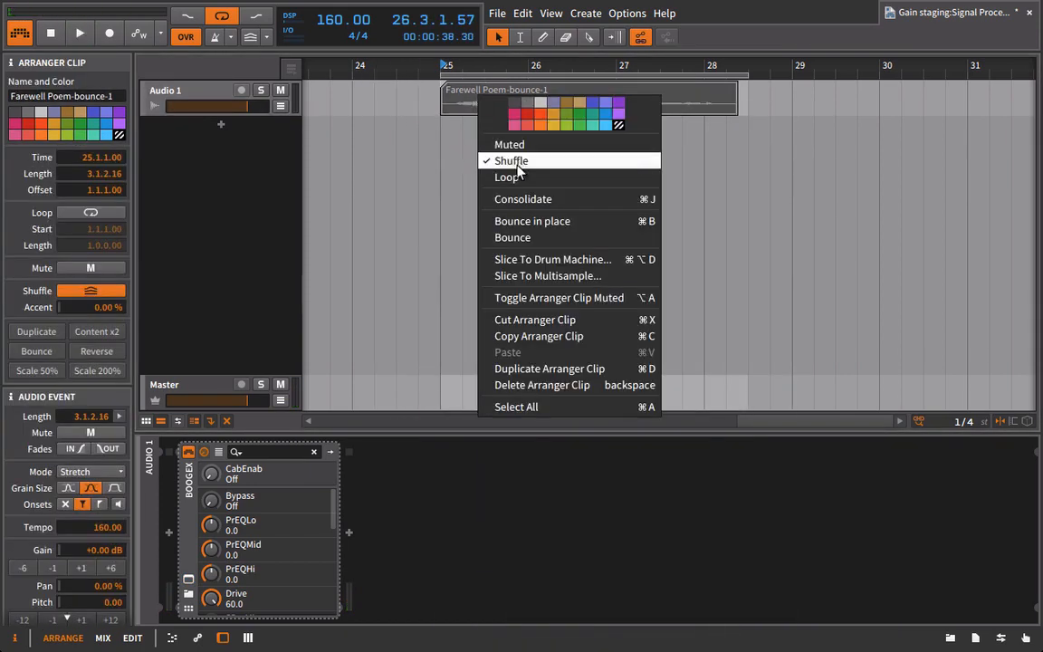
left_click(513, 235)
left_click(649, 462)
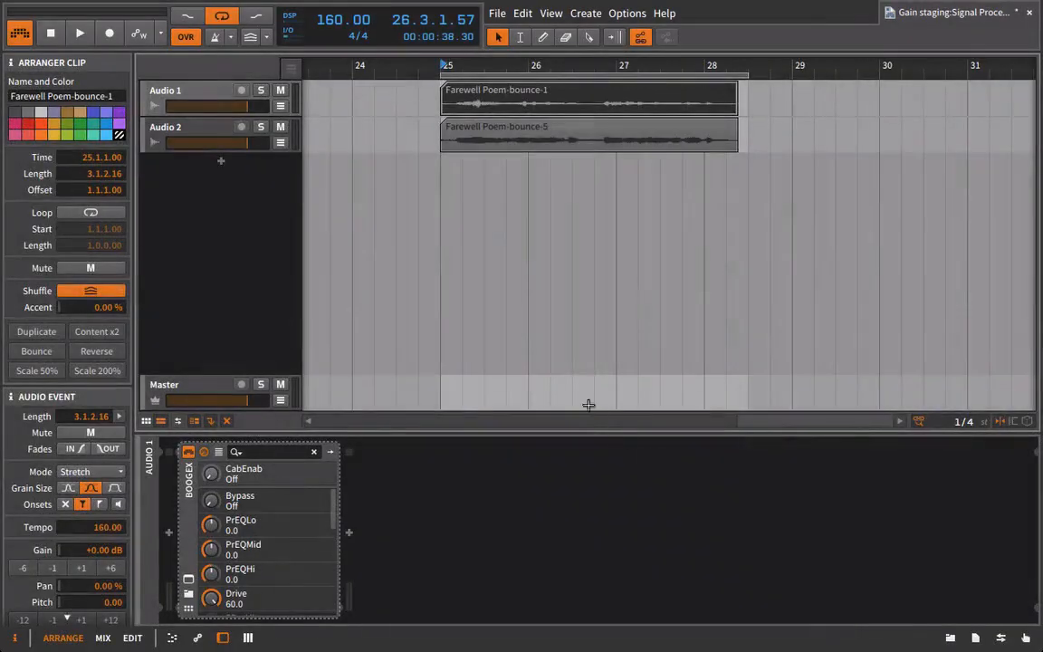
Solo the Audio 2 track and play its bounced clip from bar 25 to check the peak level
left_click(172, 87)
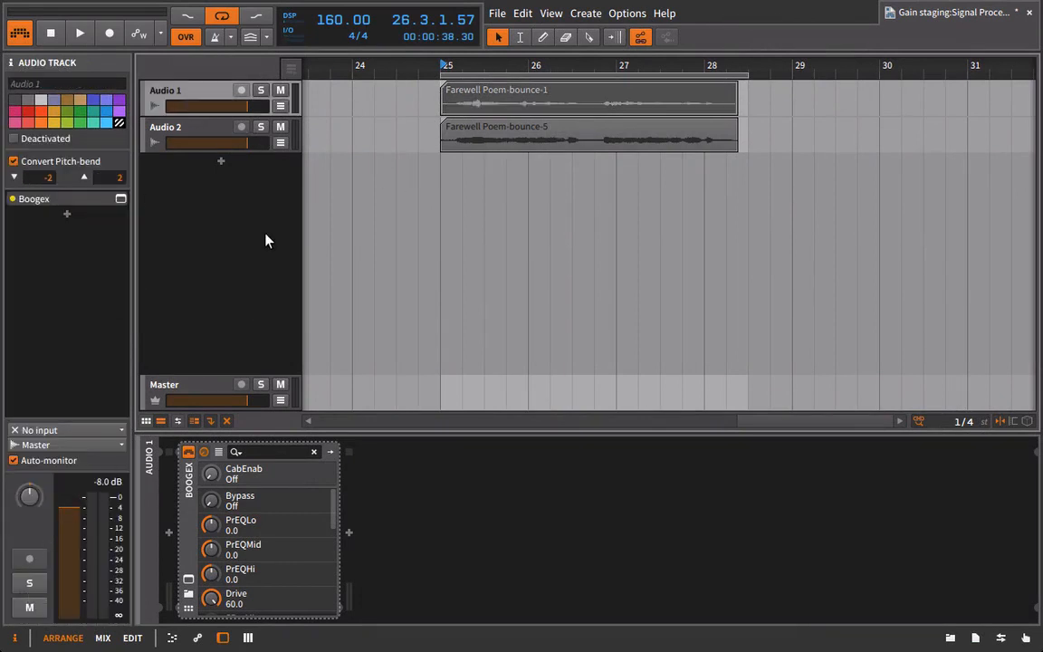
left_click(190, 145)
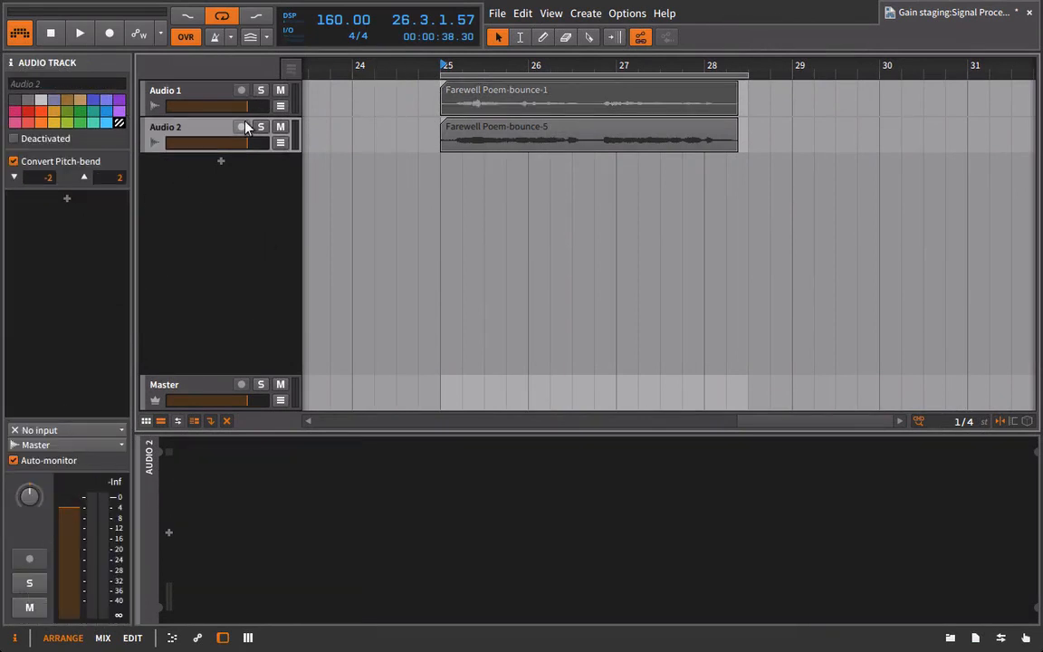
left_click(261, 127)
left_click(453, 136)
left_click(188, 141)
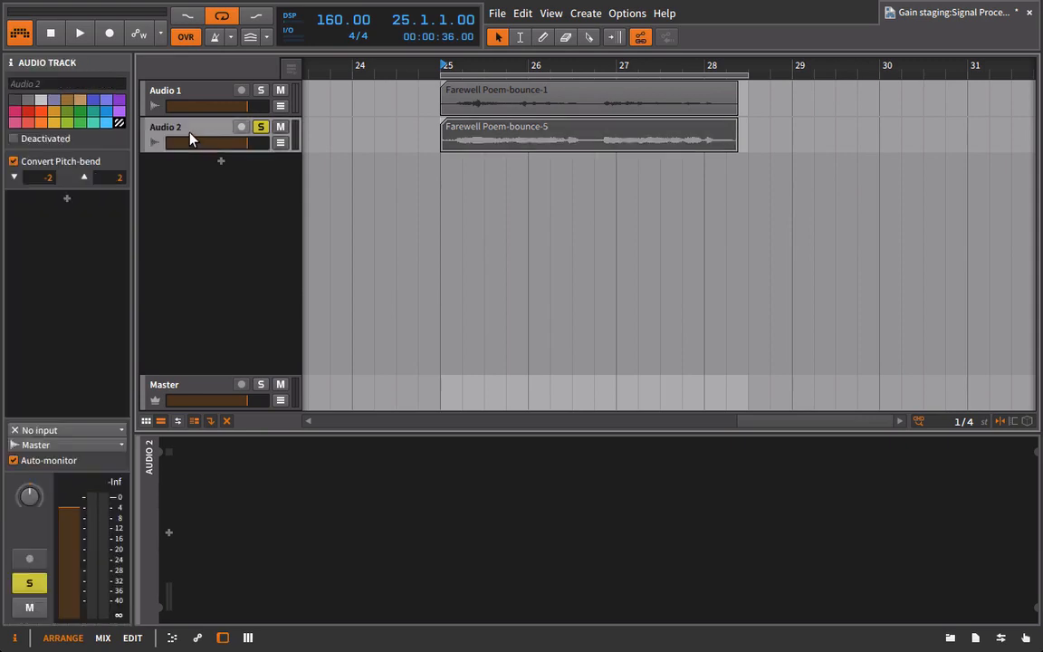
key("space")
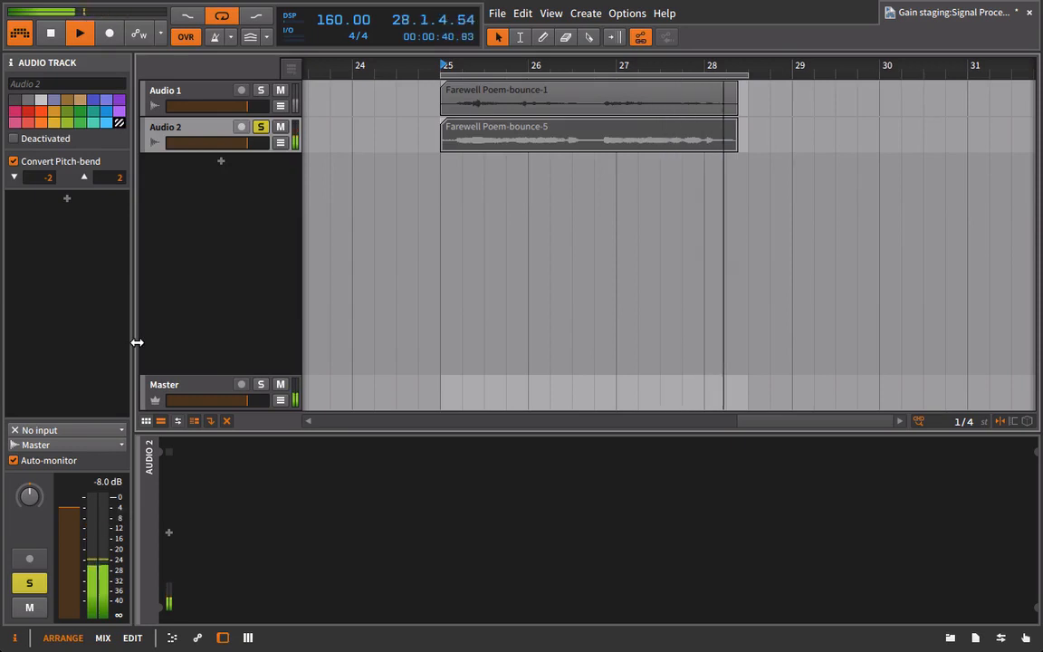
key("space")
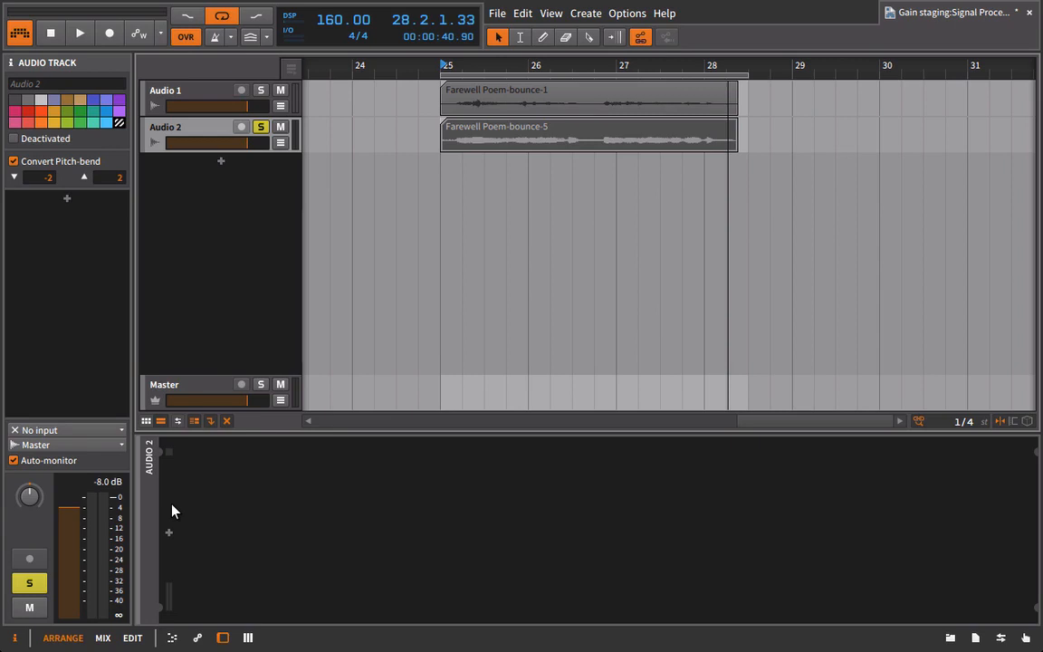
Compare the waveforms of the bounced clip on Audio 2 and the original clip on Audio 1 in the detail editor
double_click(485, 143)
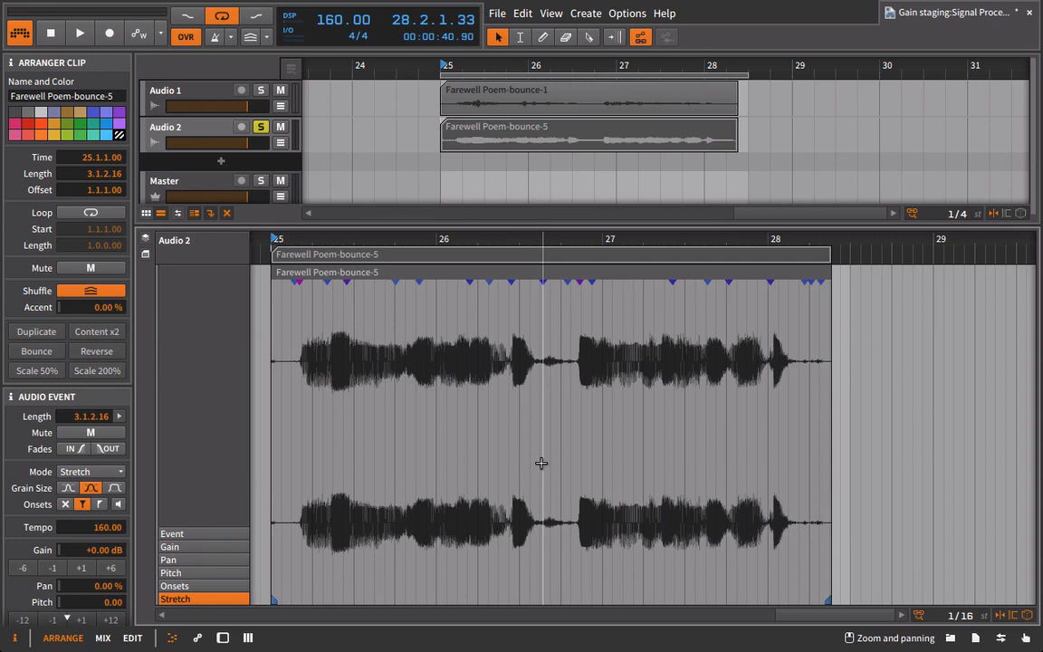
left_click(194, 98)
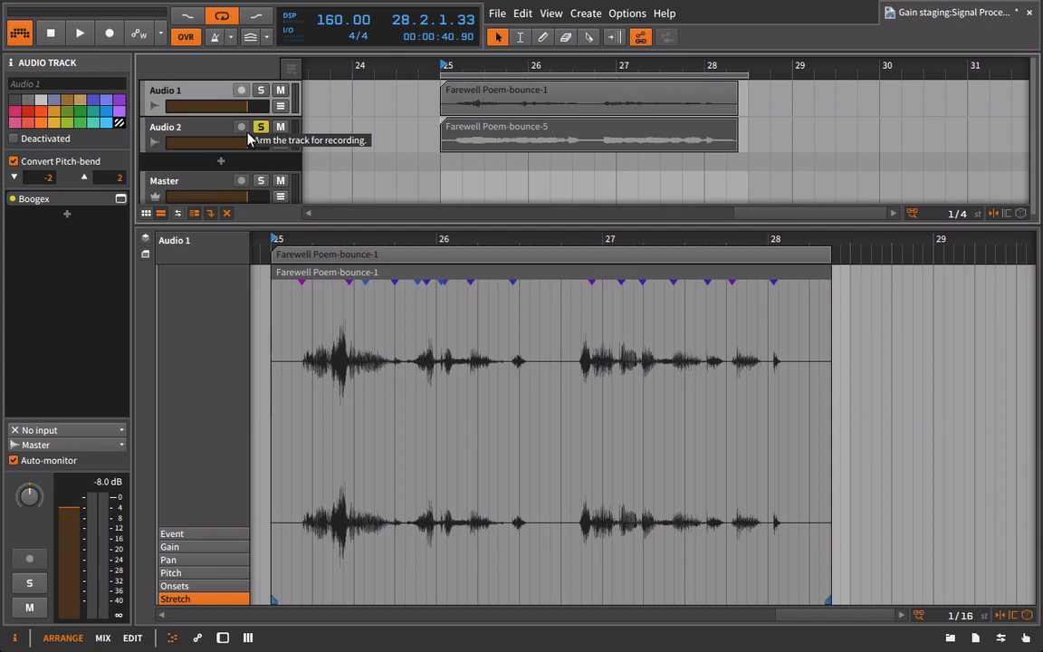
left_click(228, 133)
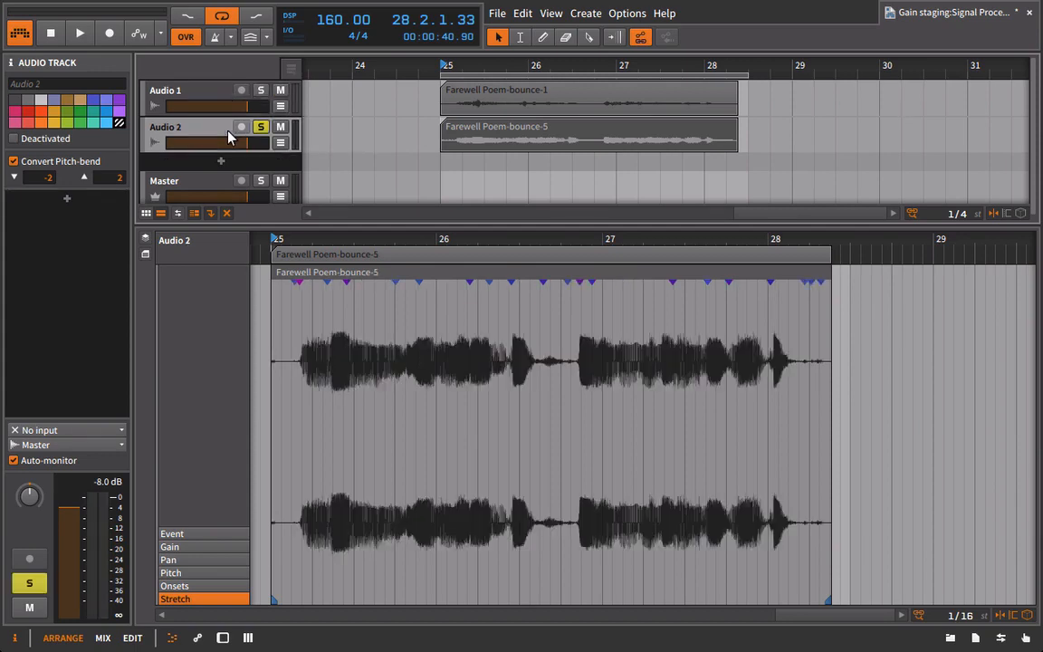
double_click(485, 128)
double_click(180, 126)
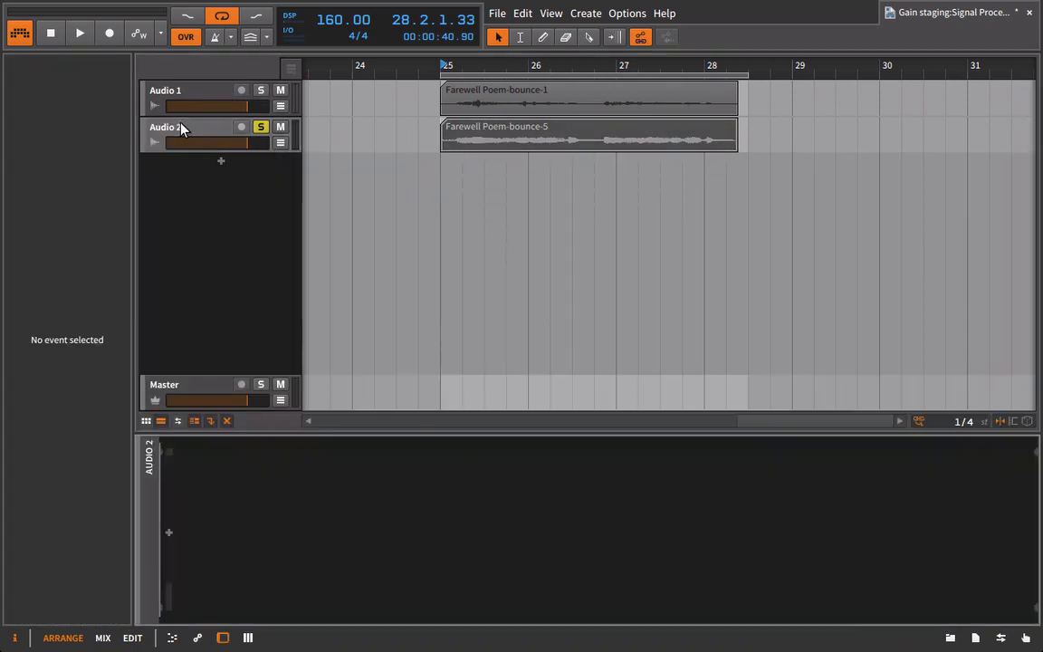
left_click(670, 150)
left_click(211, 131)
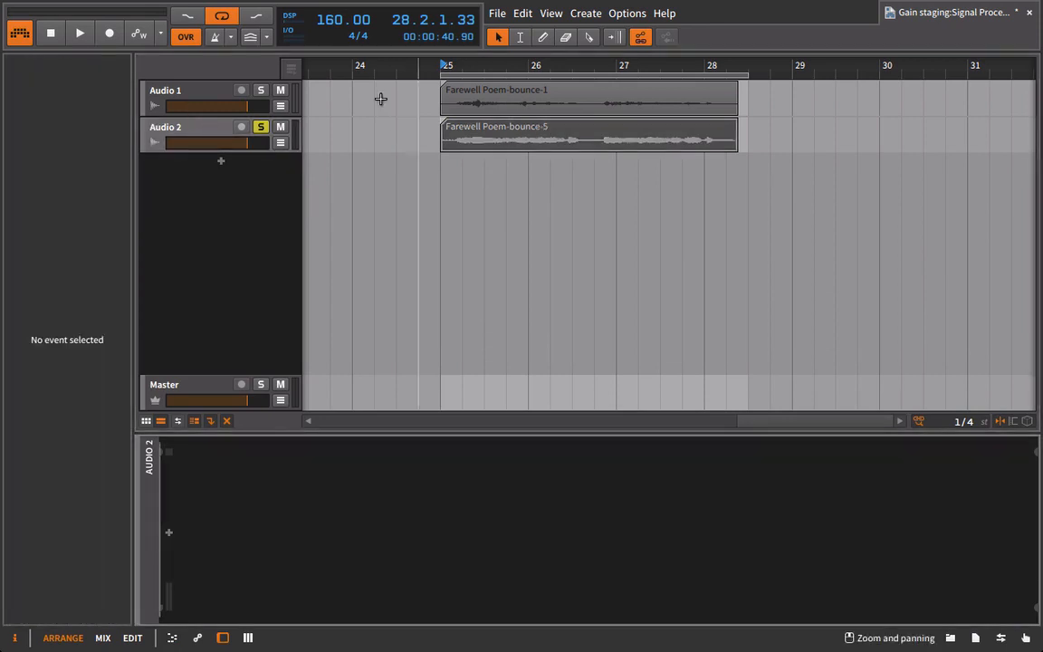
Reopen Boogex on the Audio 1 track and lower its amp Drive to -4.8
left_click(214, 91)
left_click(188, 578)
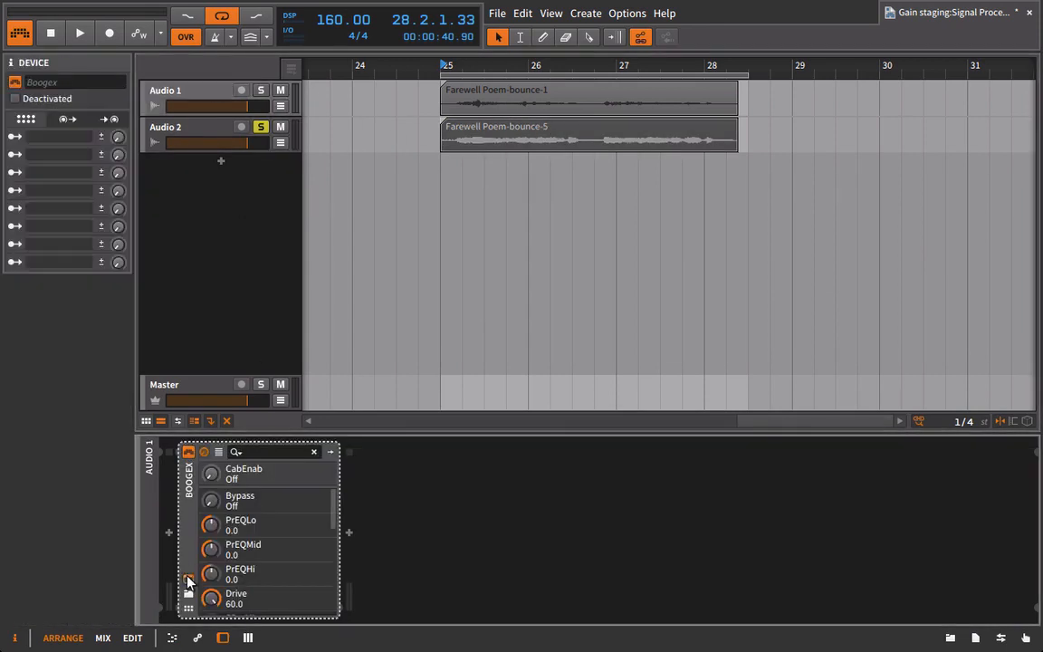
left_click_drag(625, 401, 625, 451)
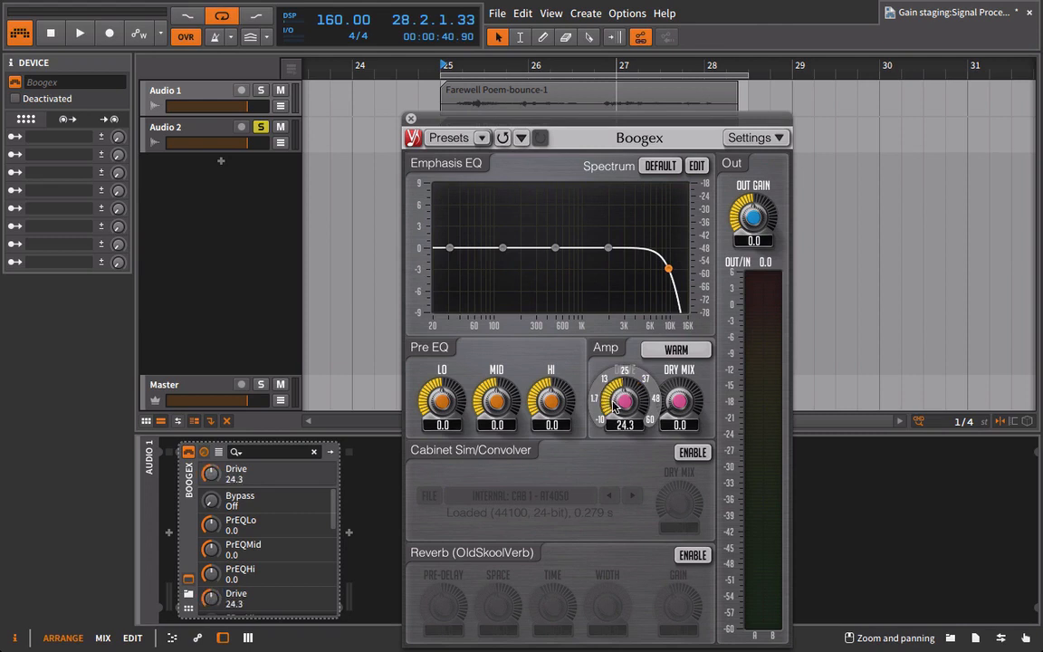
mouse_move(615, 407)
left_mouse_down()
mouse_move(615, 376)
mouse_move(615, 401)
left_mouse_up()
left_click_drag(613, 401, 614, 445)
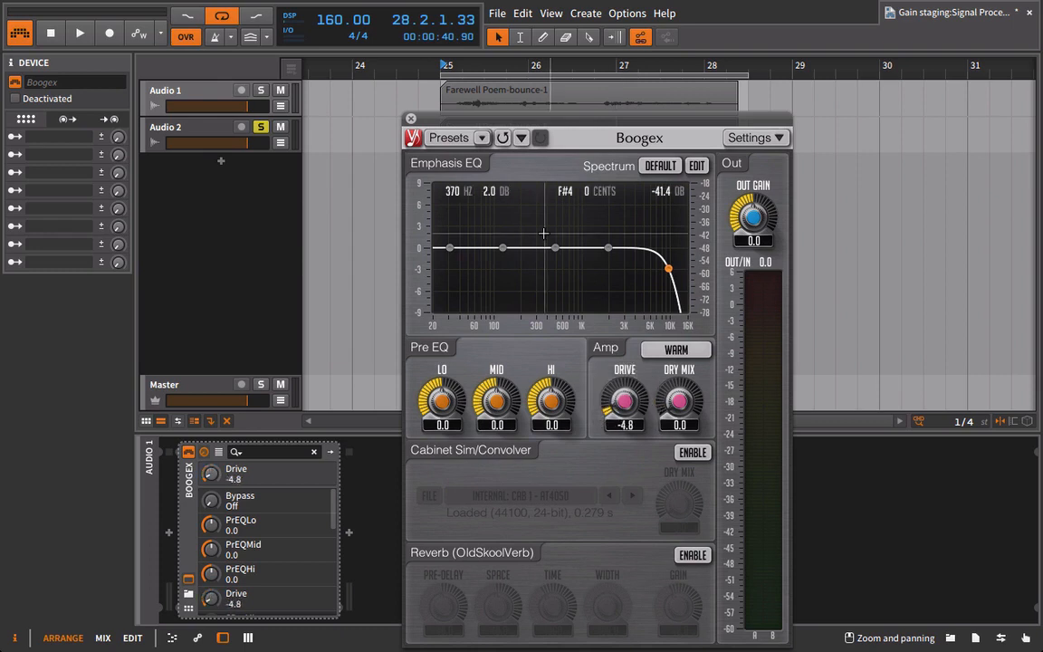
Solo Audio 1 instead of Audio 2, and raise the Boogex Drive to 29.7 during playback
left_click(259, 125)
left_click(260, 92)
left_click(183, 90)
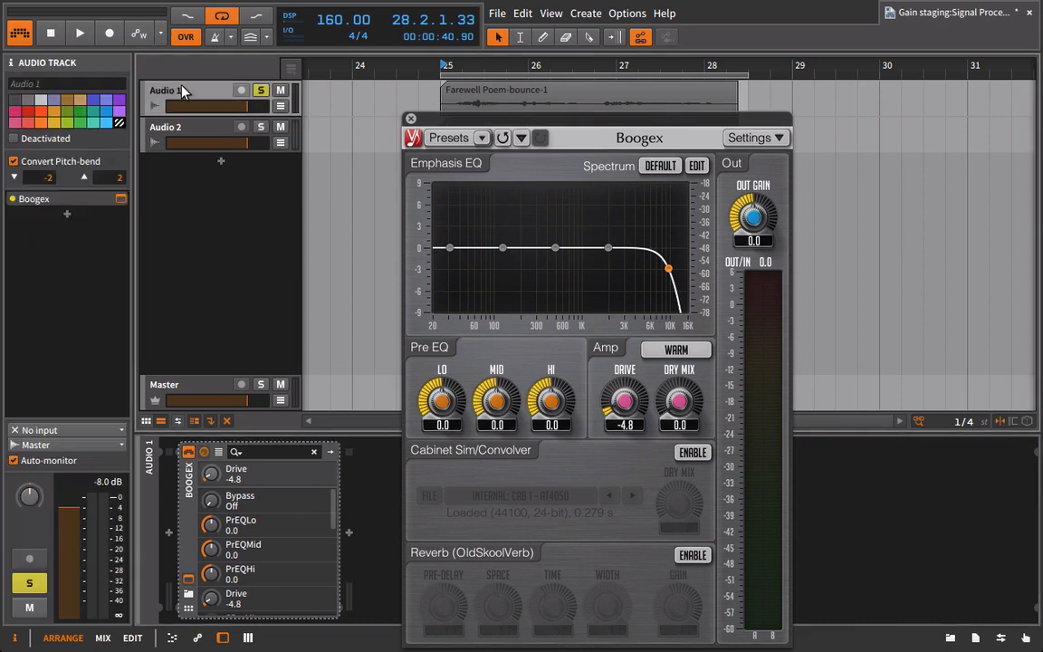
key("space")
left_click_drag(613, 407, 613, 361)
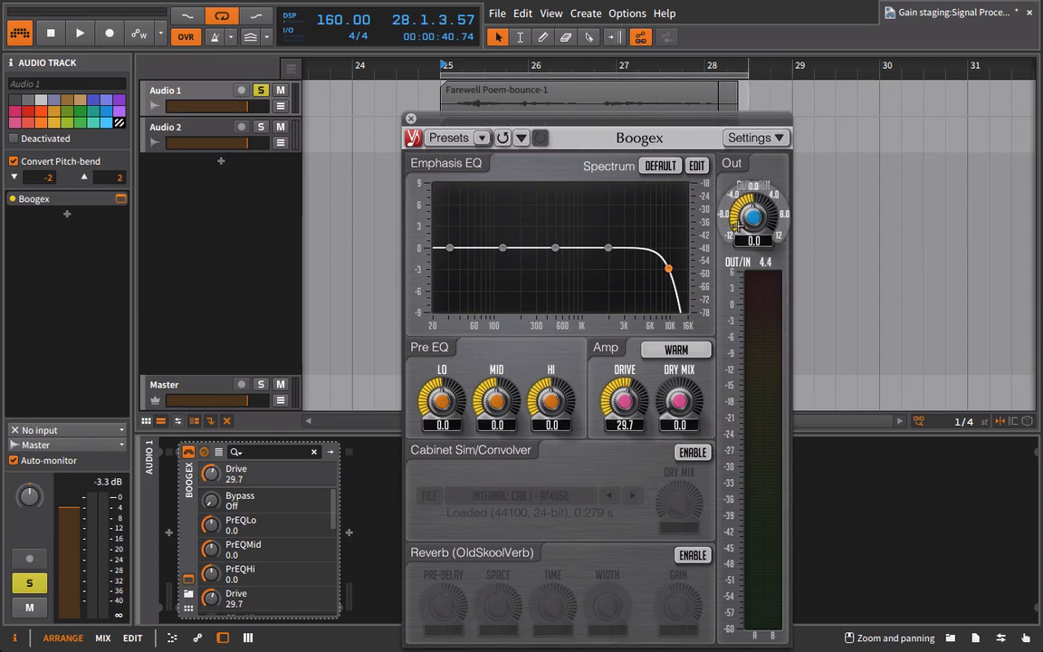
Start playback of the solo Audio 1 clip and raise the Boogex Drive to 49.5
key("space")
left_click_drag(623, 441, 622, 422)
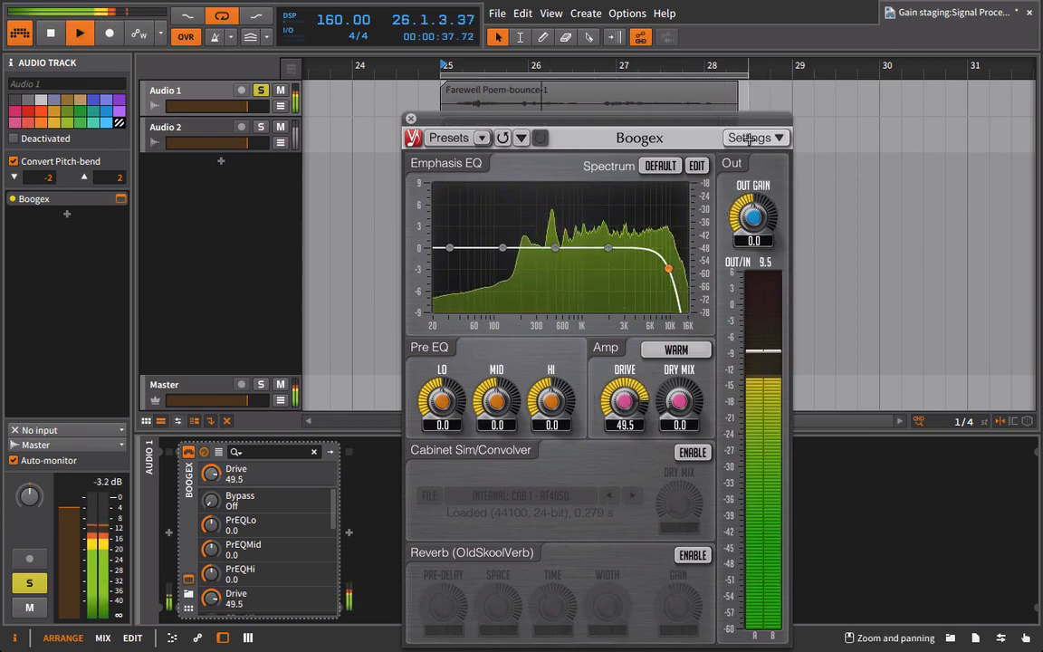
Lower the Boogex Out Gain to -6.1 and switch the device off and on to compare levels
left_click_drag(753, 218, 752, 241)
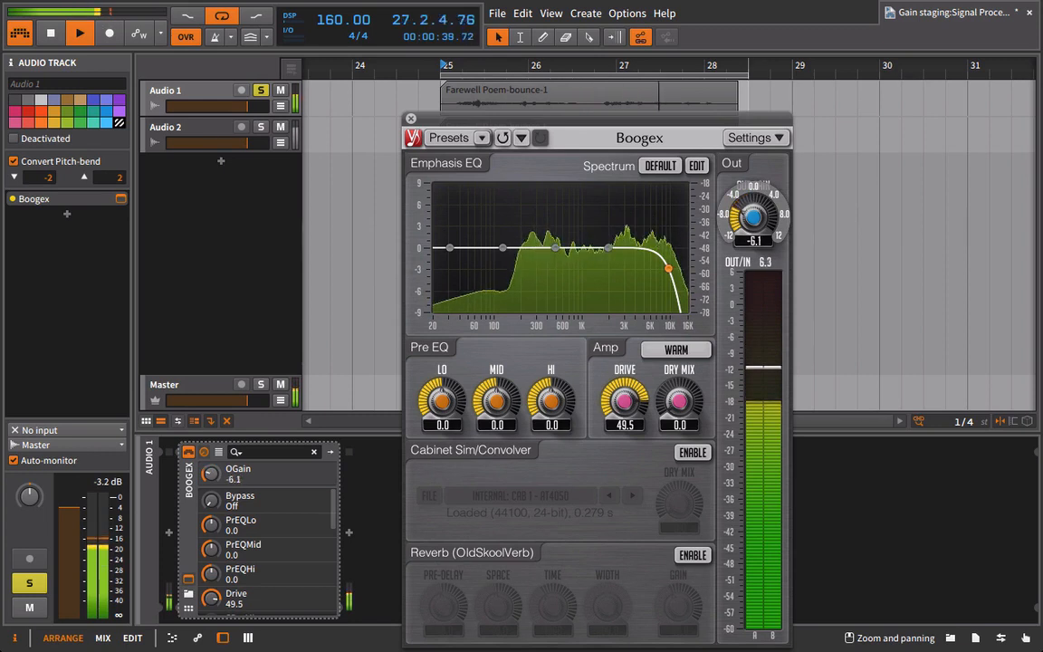
left_click(187, 452)
left_click(187, 453)
key("space")
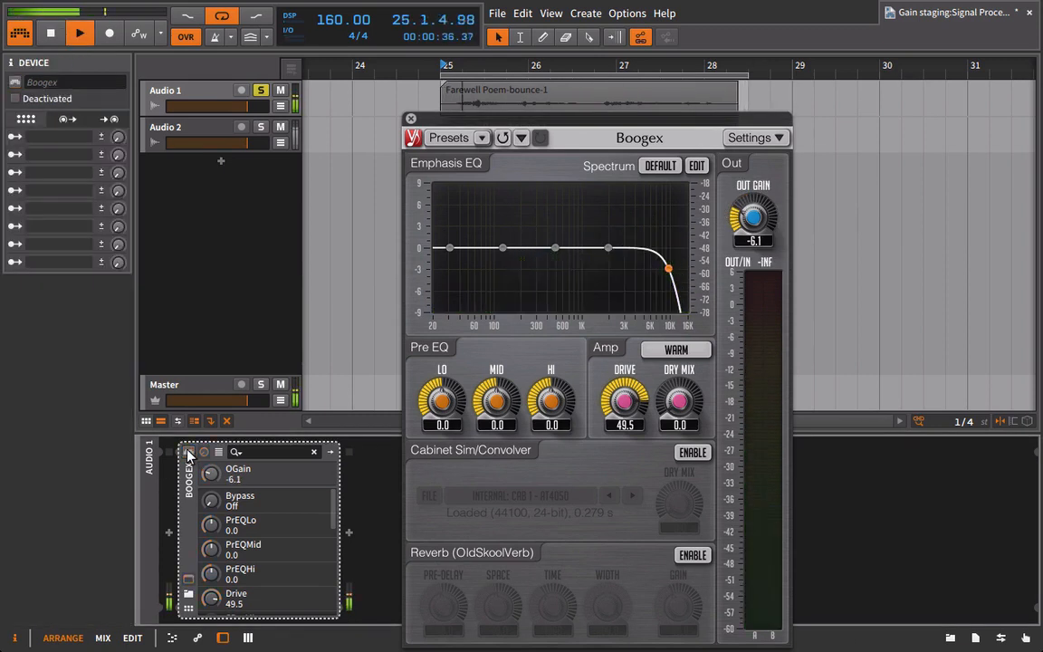
Lower the Boogex Out Gain to -10.1 for another bypass comparison, and reset it to 0.0
left_click_drag(752, 217, 753, 234)
left_click(187, 453)
left_click(187, 453)
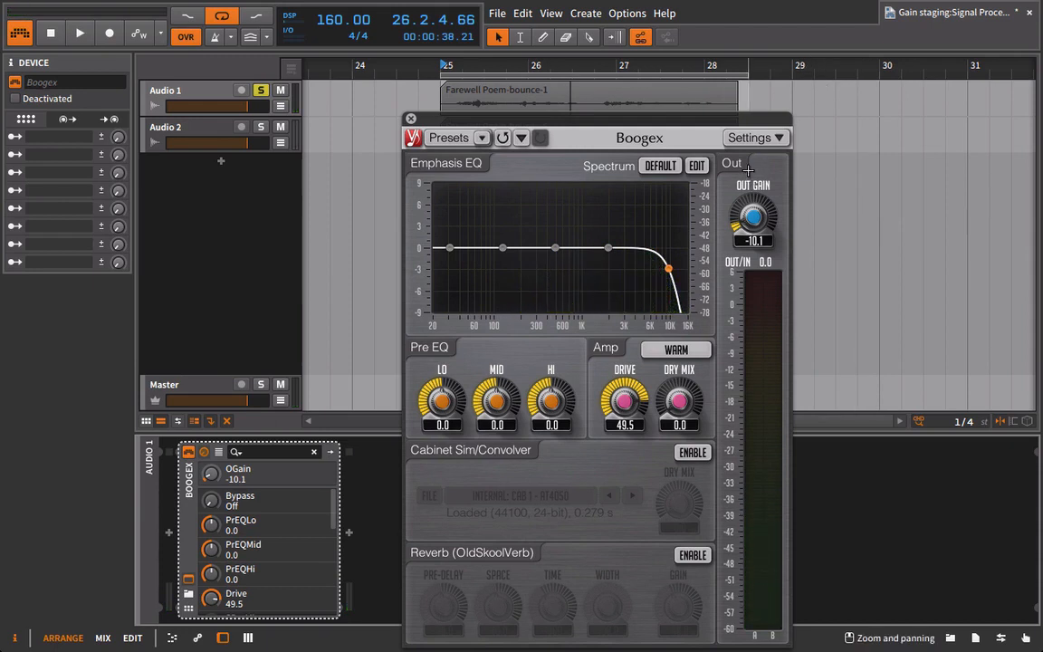
double_click(764, 222)
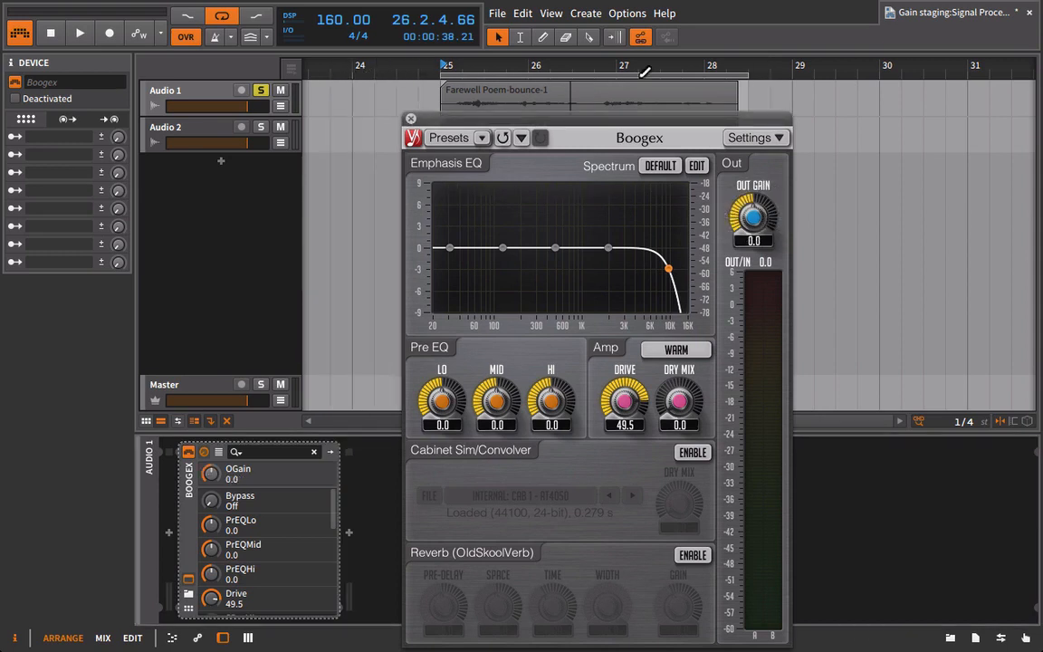
Close Boogex and examine the Audio 1 clip's waveform in the detail editor
left_click(413, 119)
left_click(480, 108)
double_click(463, 95)
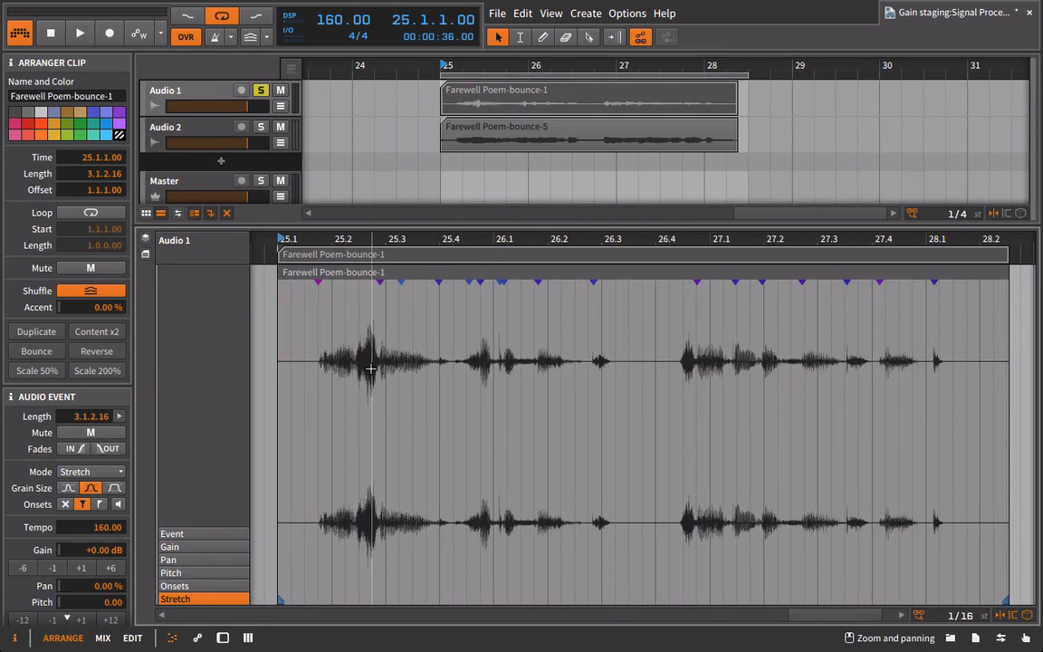
Add TDR Nova to the Audio 1 device chain and place it before Boogex
left_click(172, 91)
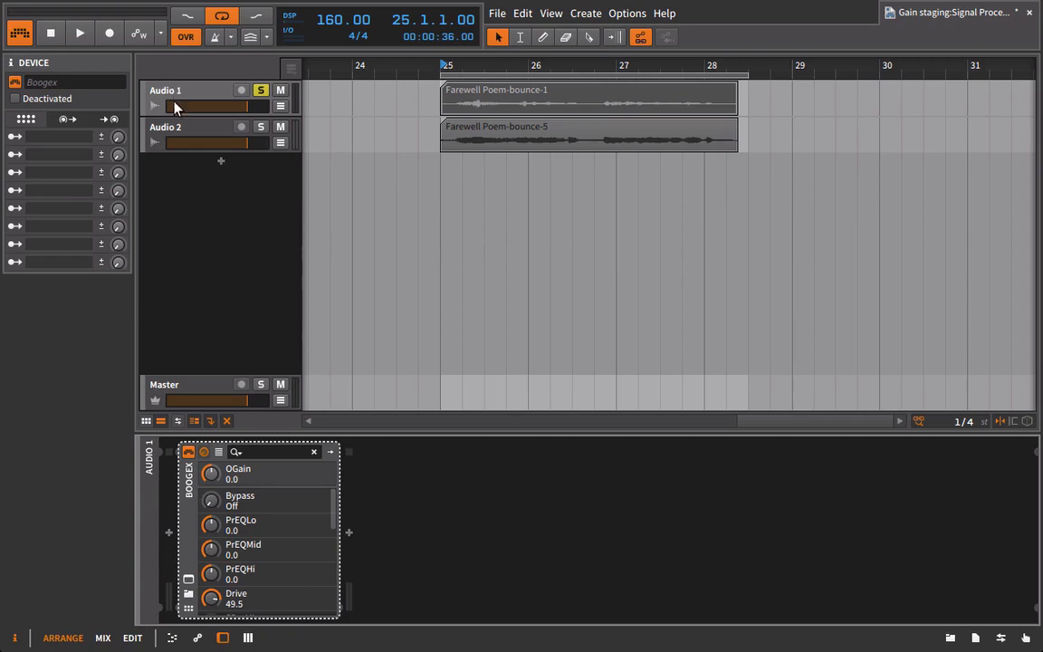
left_click(949, 636)
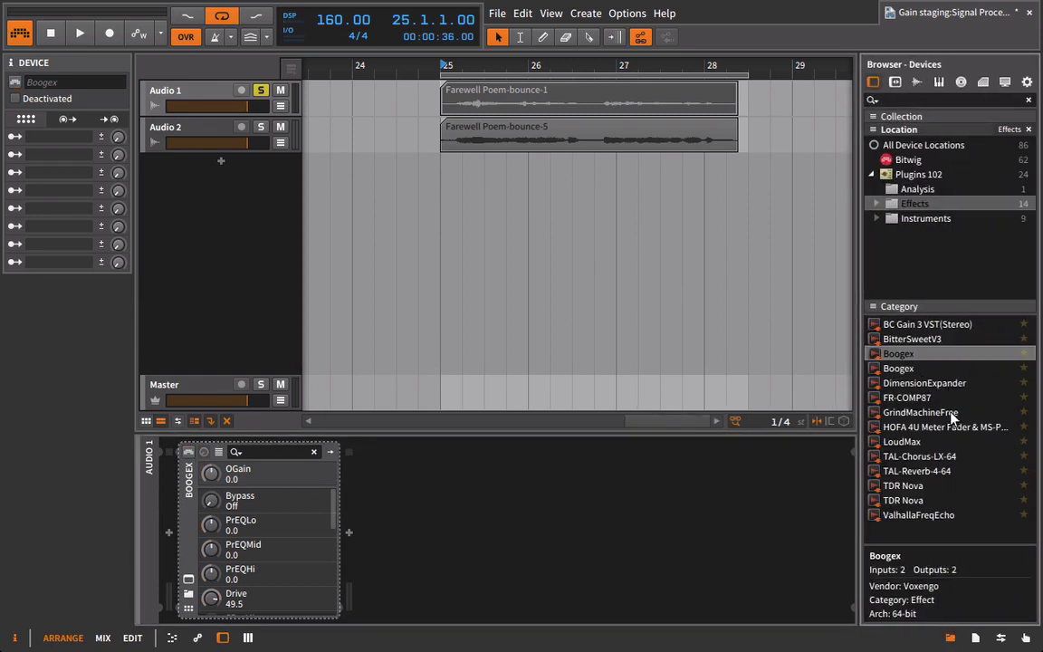
left_click_drag(903, 487, 606, 561)
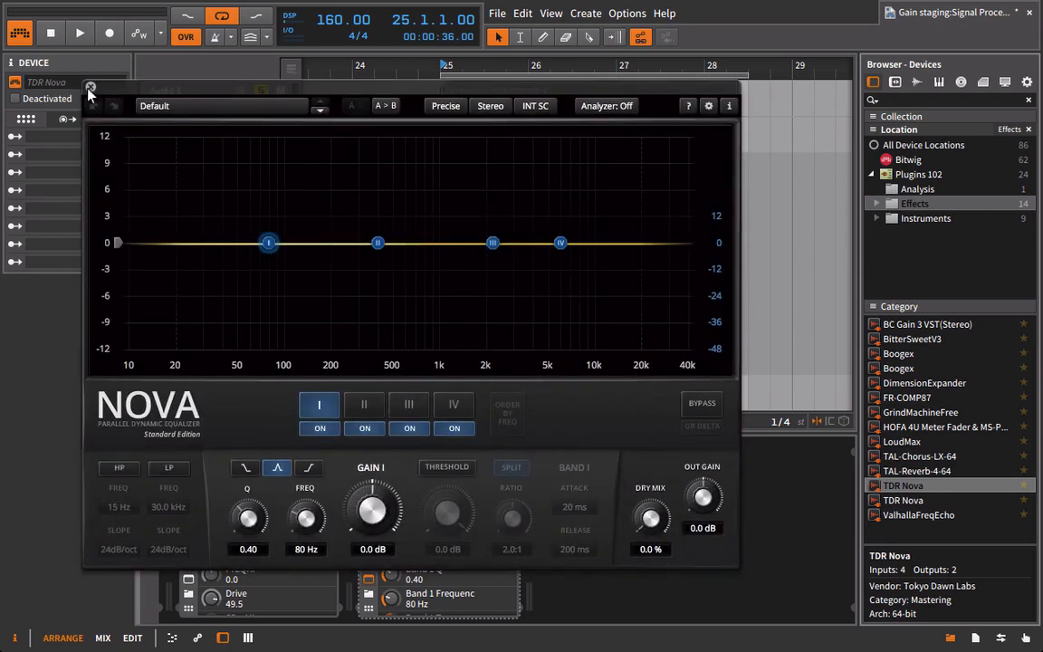
left_click(91, 86)
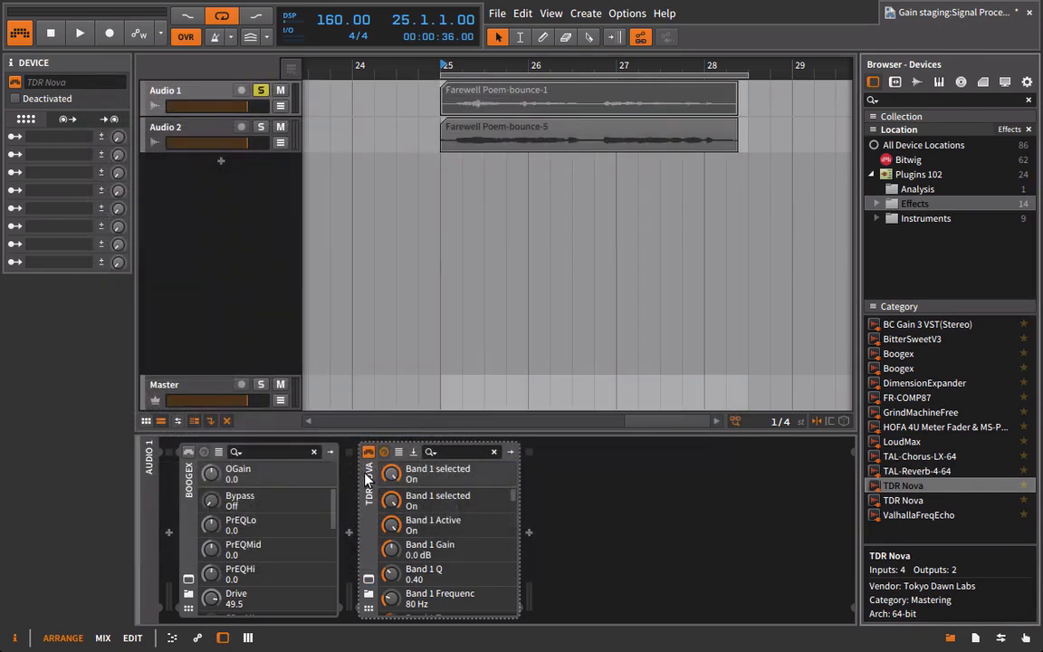
left_click_drag(367, 477, 214, 478)
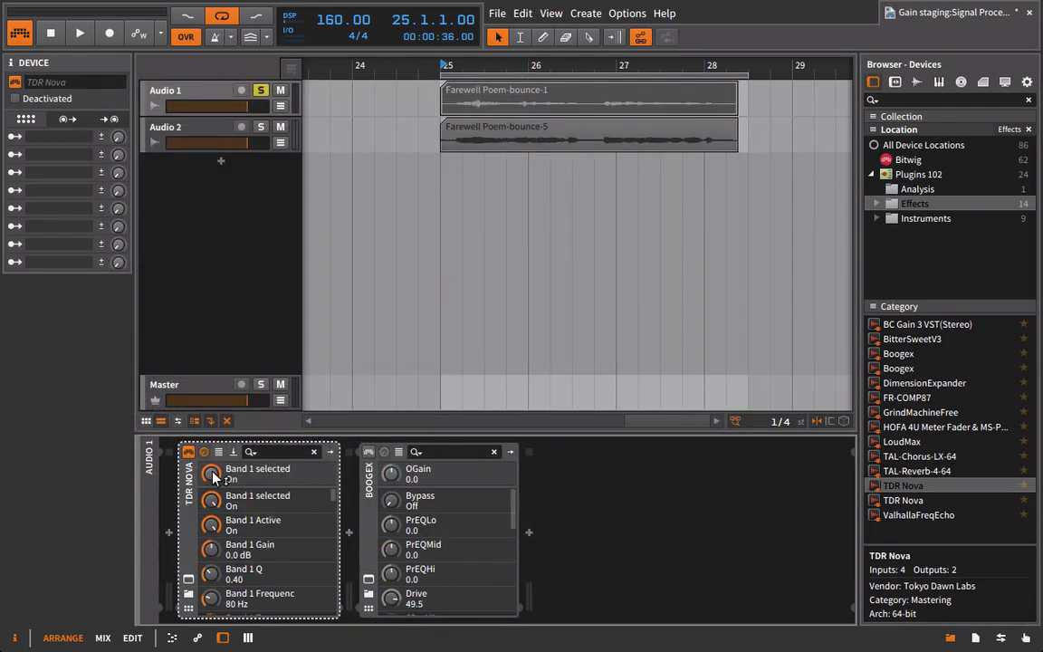
Play the Audio 1 clip and enable the dynamics threshold in TDR Nova
left_click(182, 96)
left_click(483, 91)
key("space")
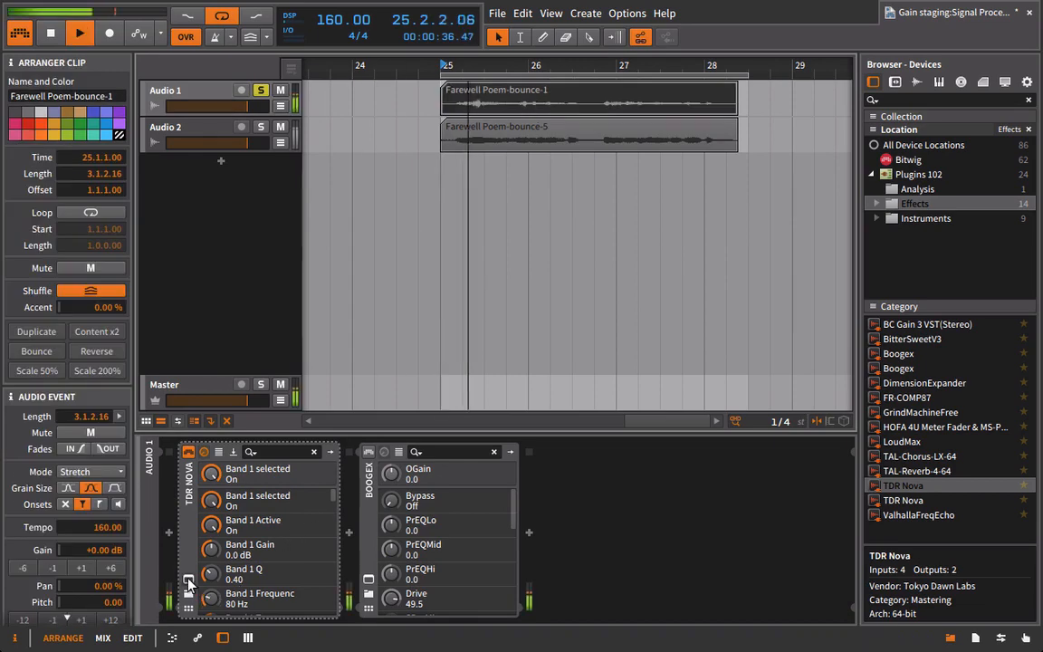
left_click(188, 581)
left_click(447, 471)
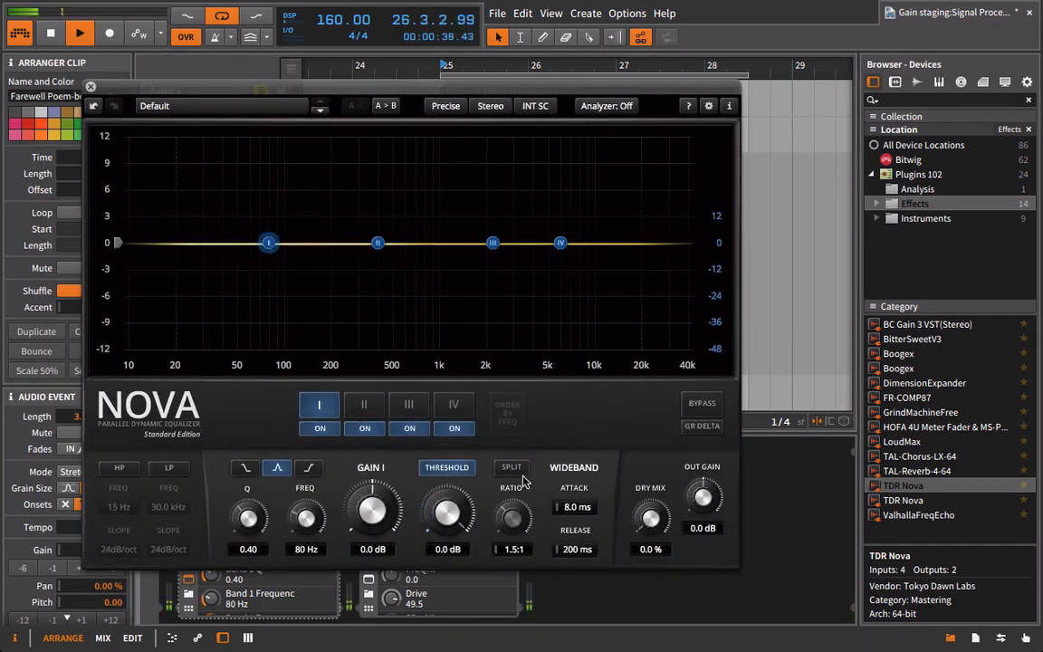
Try a threshold of -14.6 dB on Nova's band I and return it to 0.0 dB
left_click_drag(457, 527, 371, 649)
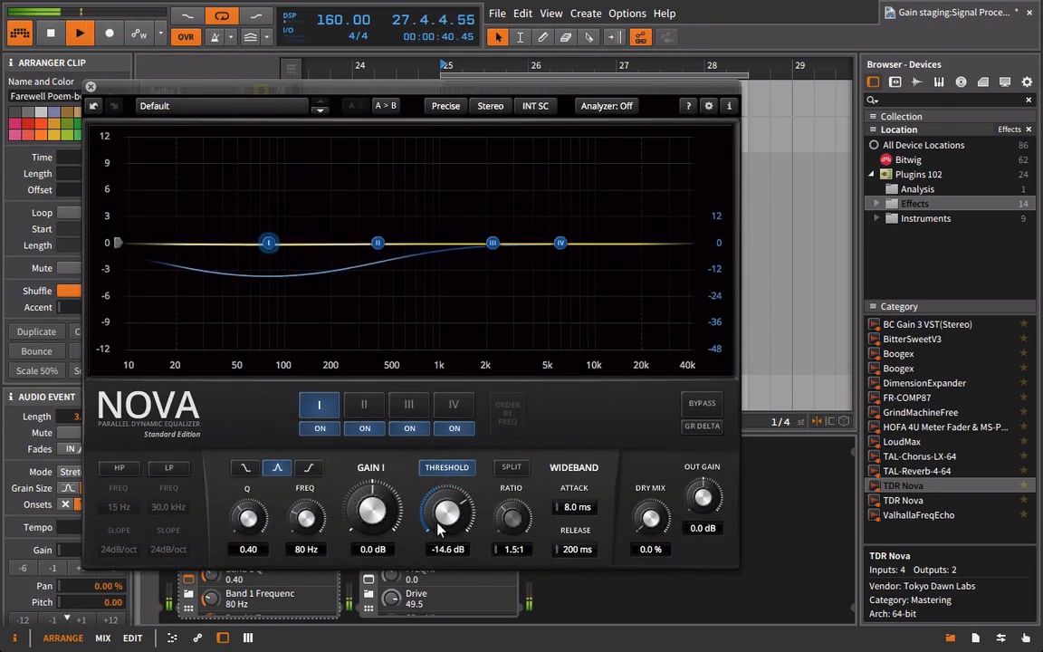
left_click_drag(439, 530, 458, 487)
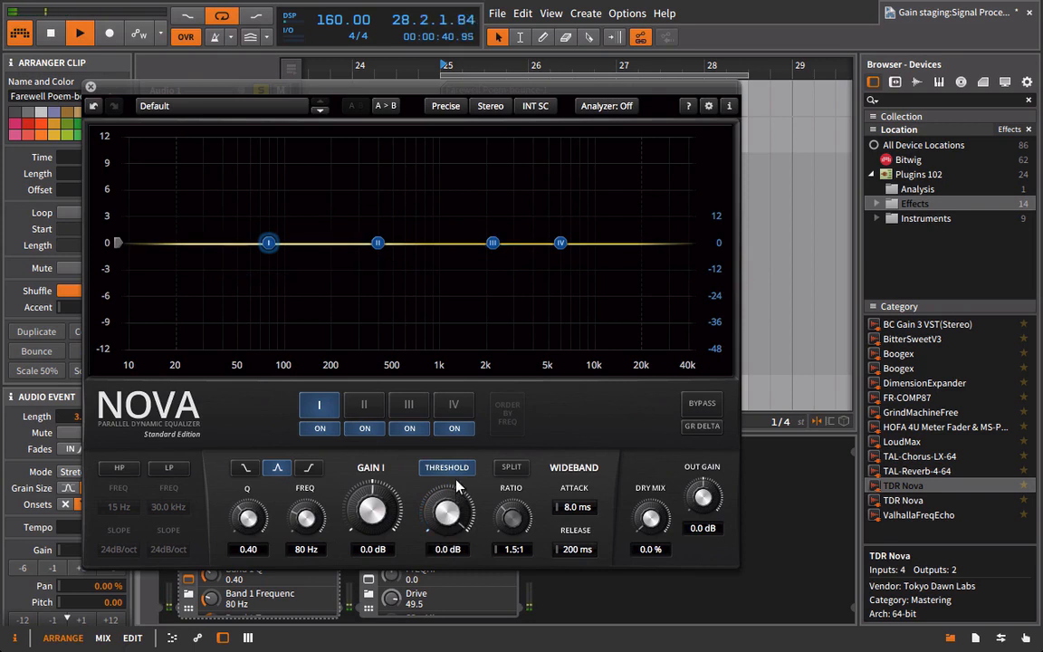
Turn off all four Nova EQ bands and set the wideband threshold to -27.6 dB
left_click(320, 429)
left_click(364, 429)
left_click(410, 429)
left_click(454, 428)
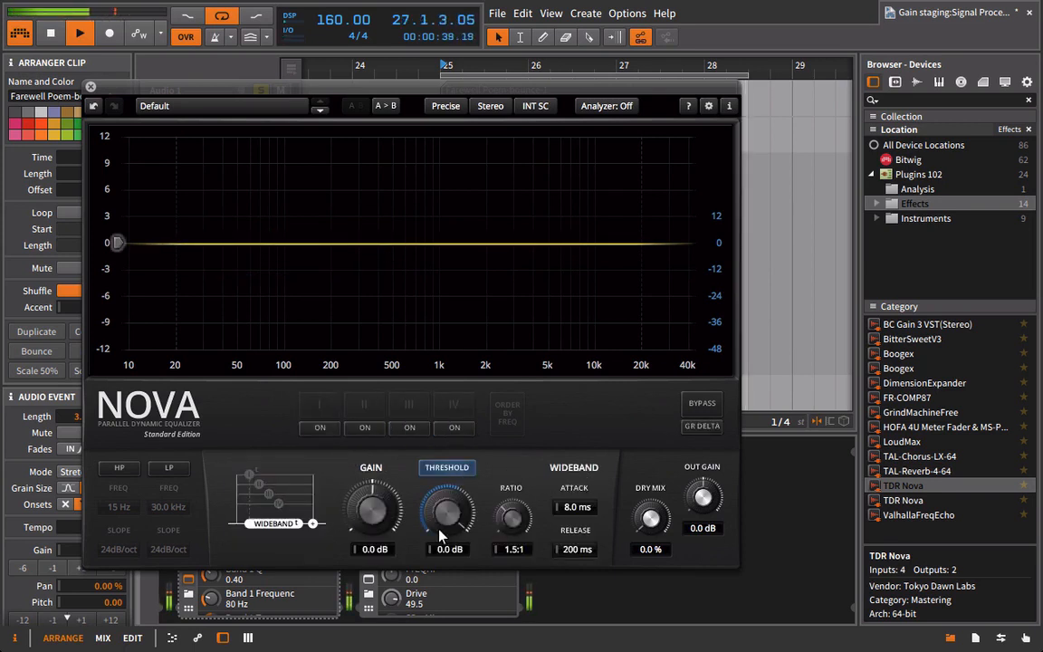
mouse_move(441, 537)
left_mouse_down()
mouse_move(420, 559)
mouse_move(453, 554)
left_mouse_up()
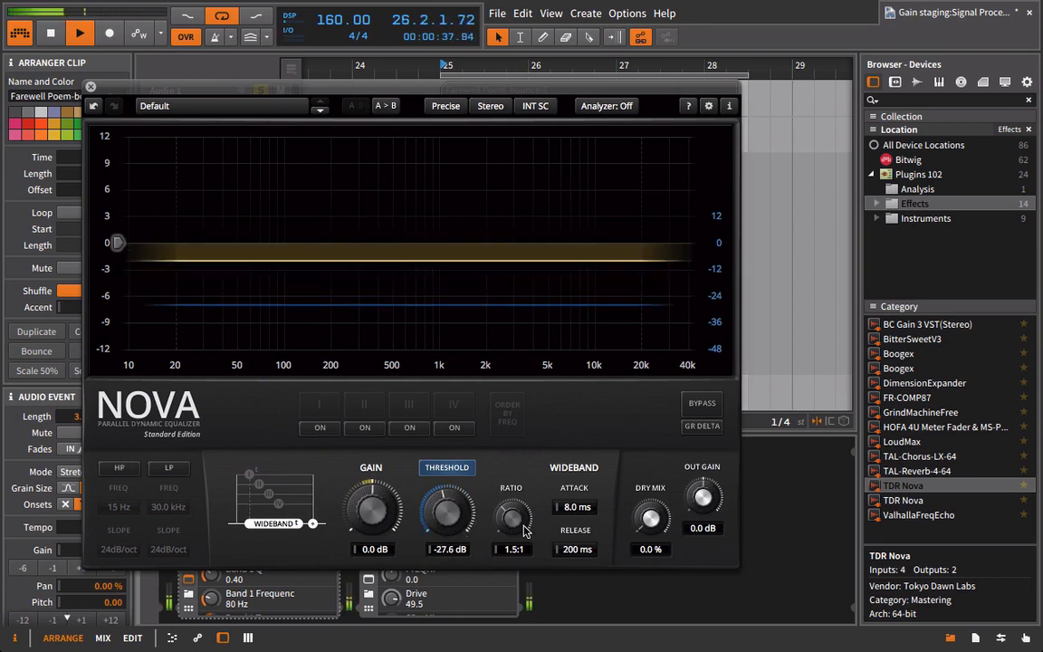
Set Nova's wideband compression to a 2.0:1 ratio with 0.10 ms attack, and raise its output gain to 7.1 dB
left_click_drag(525, 526, 526, 454)
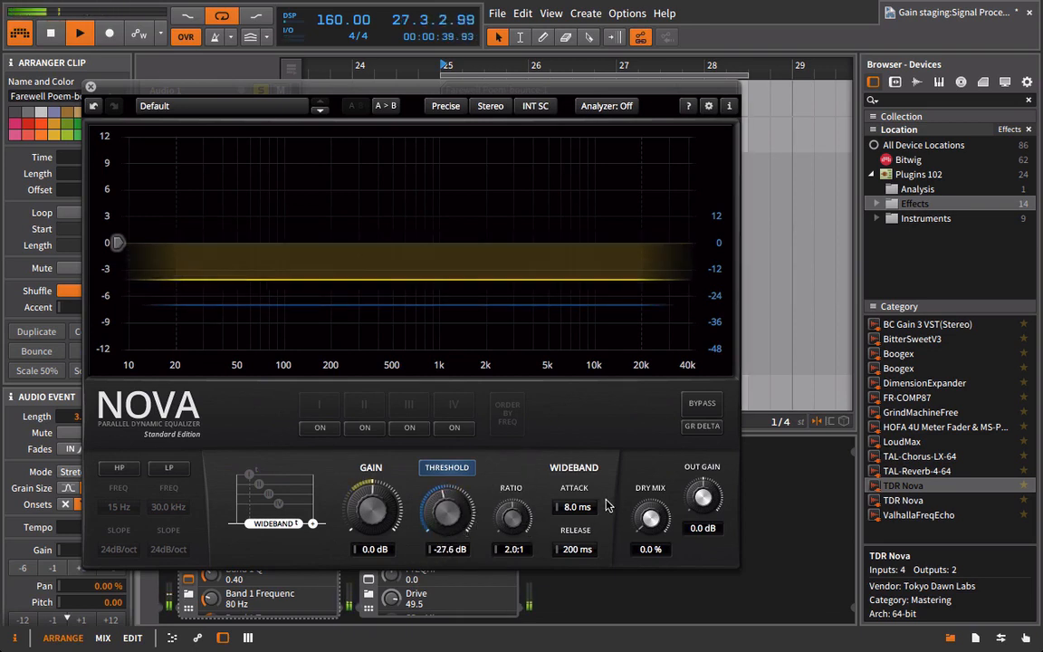
left_click_drag(582, 509, 310, 522)
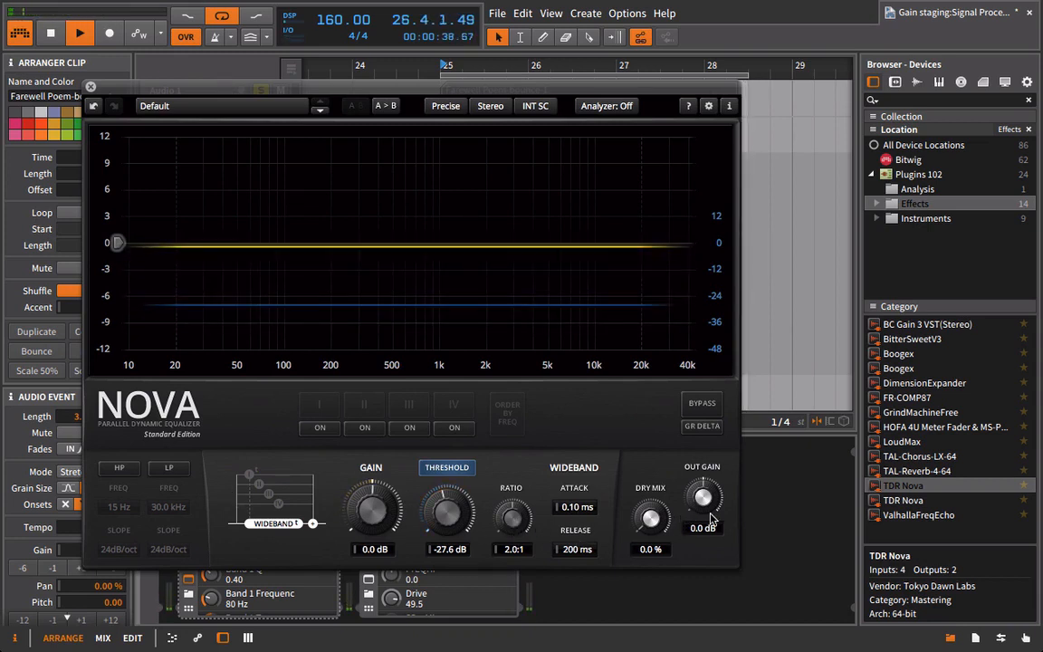
left_click_drag(712, 518, 733, 424)
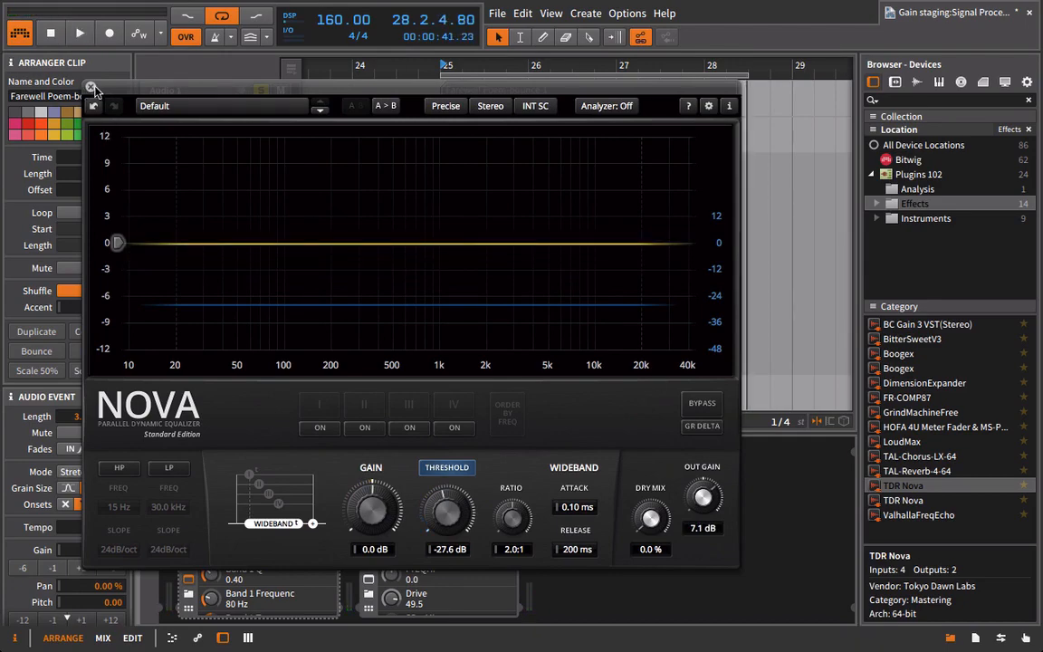
left_click(91, 87)
Bounce the Farewell Poem-bounce-1 clip on Audio 1 to a new audio track
right_click(497, 99)
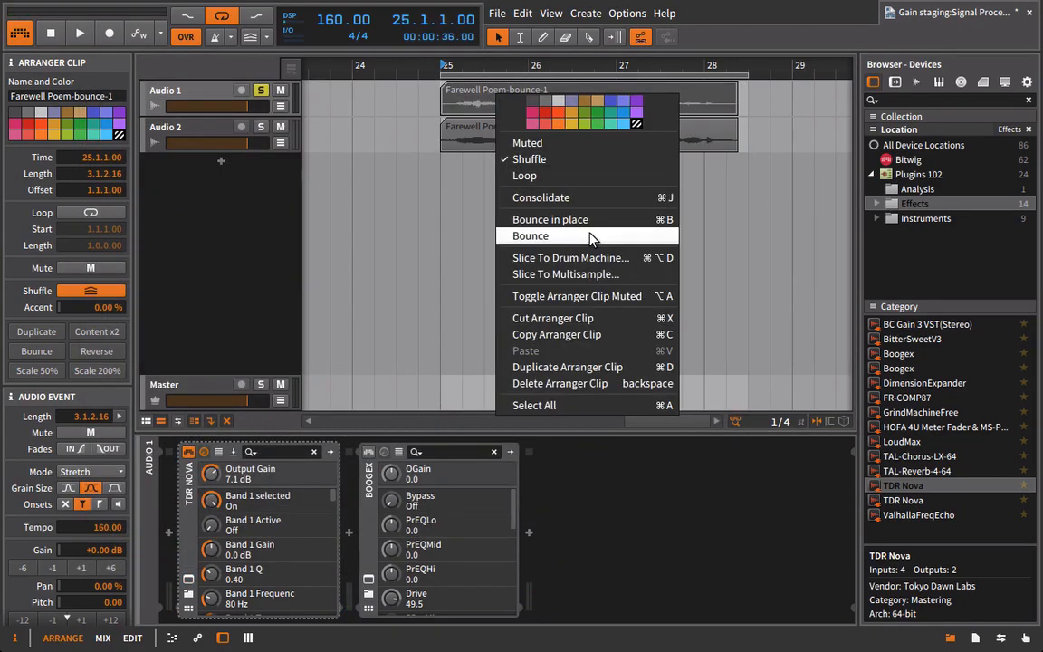
left_click(520, 235)
left_click(658, 461)
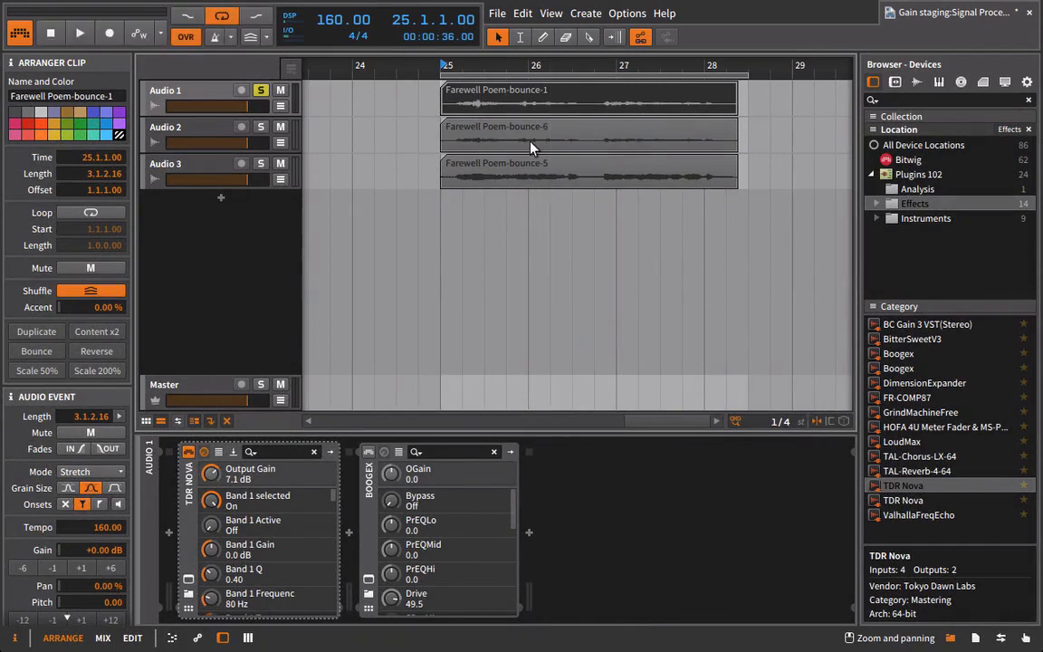
Examine the compressed bounce's waveform on Audio 2 in the detail editor
double_click(477, 127)
left_click_drag(502, 240, 436, 335)
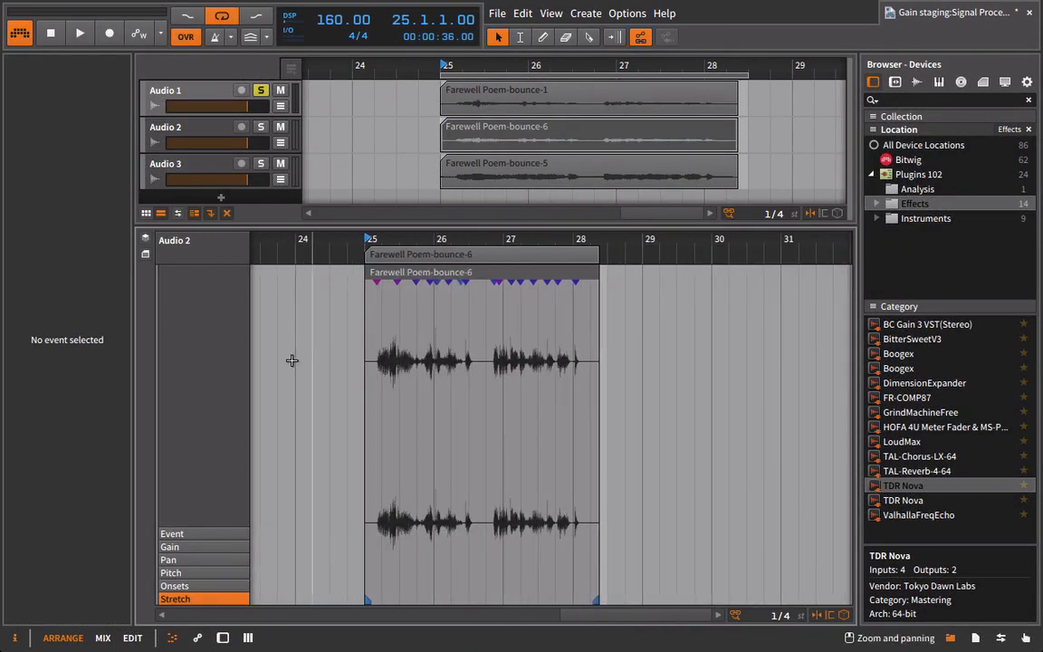
left_click_drag(419, 233, 432, 365)
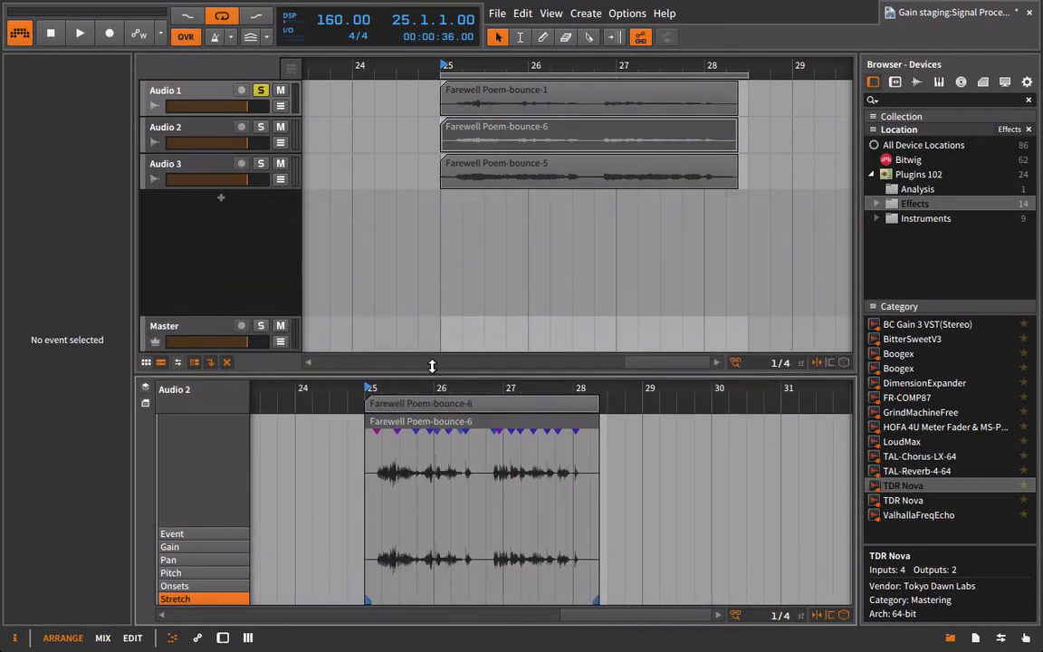
Reopen Boogex from the Audio 1 device chain and reset its amp Drive to -10.0
left_click(213, 89)
key("d")
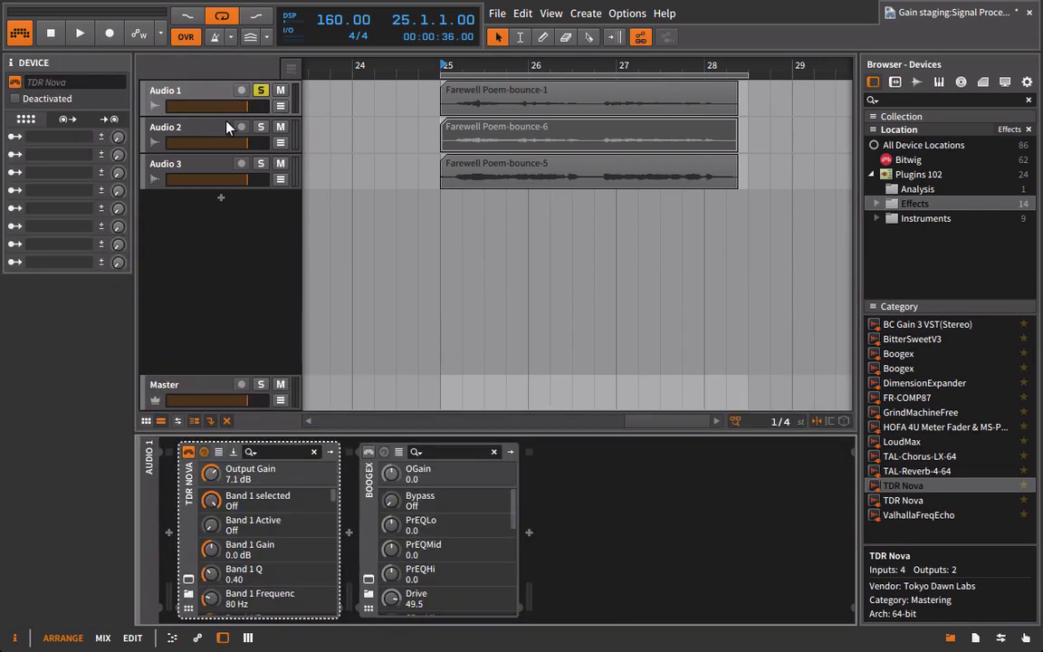
left_click(369, 579)
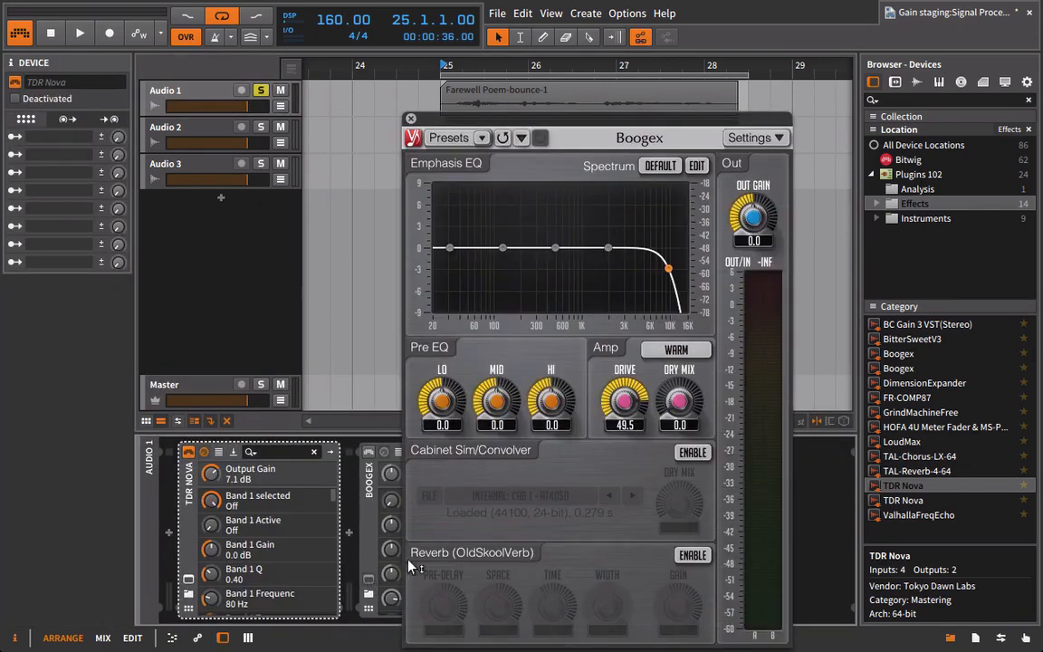
double_click(625, 401)
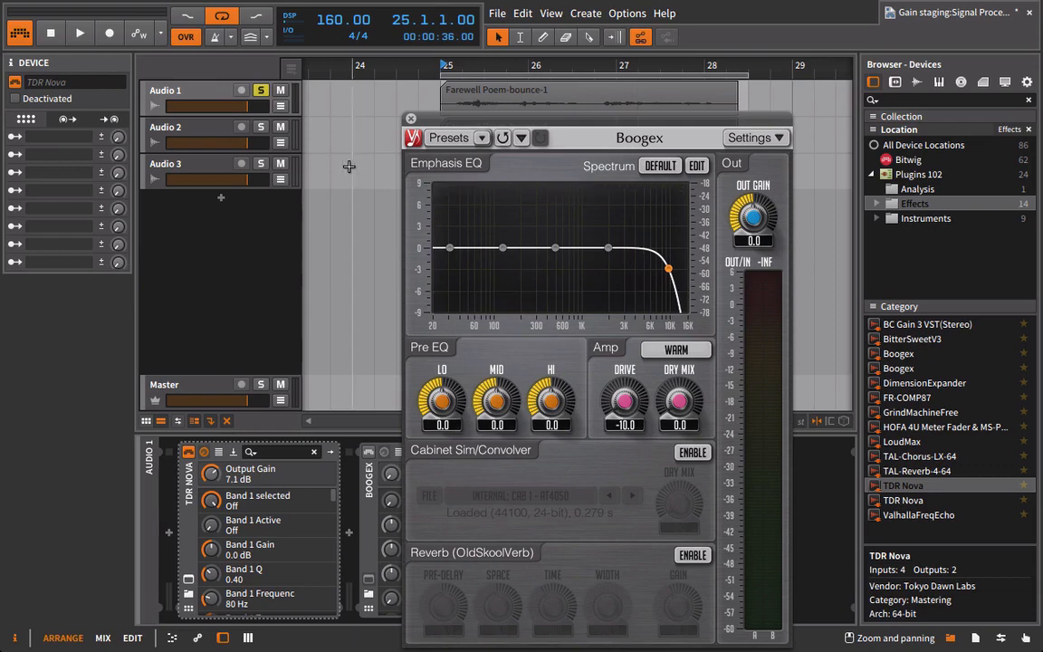
Hide the browser and raise the Boogex Drive to 37.7 during playback
left_click_drag(487, 128, 551, 113)
left_click(950, 640)
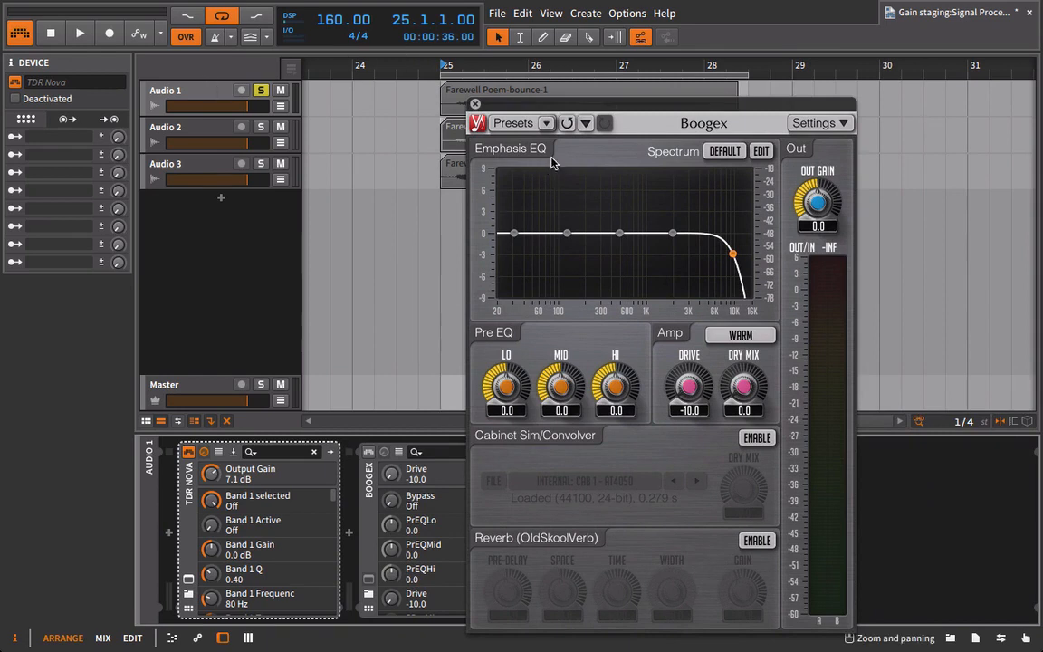
key("space")
left_click_drag(672, 309, 622, 370)
key("space")
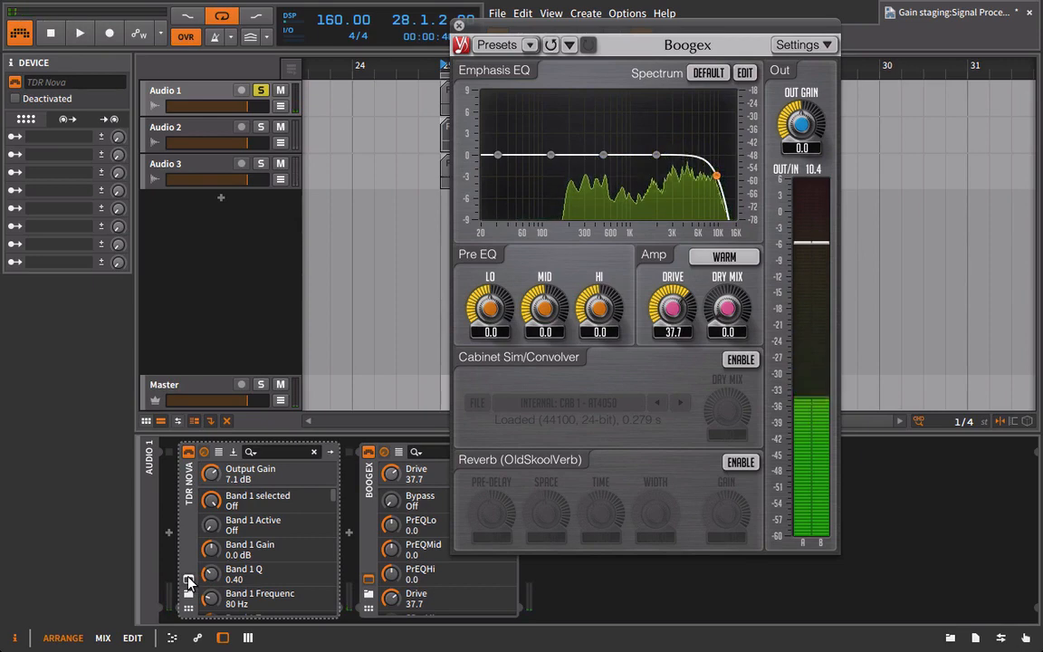
Open TDR Nova beside Boogex and raise its output gain to 20.0 dB during playback
left_click(188, 580)
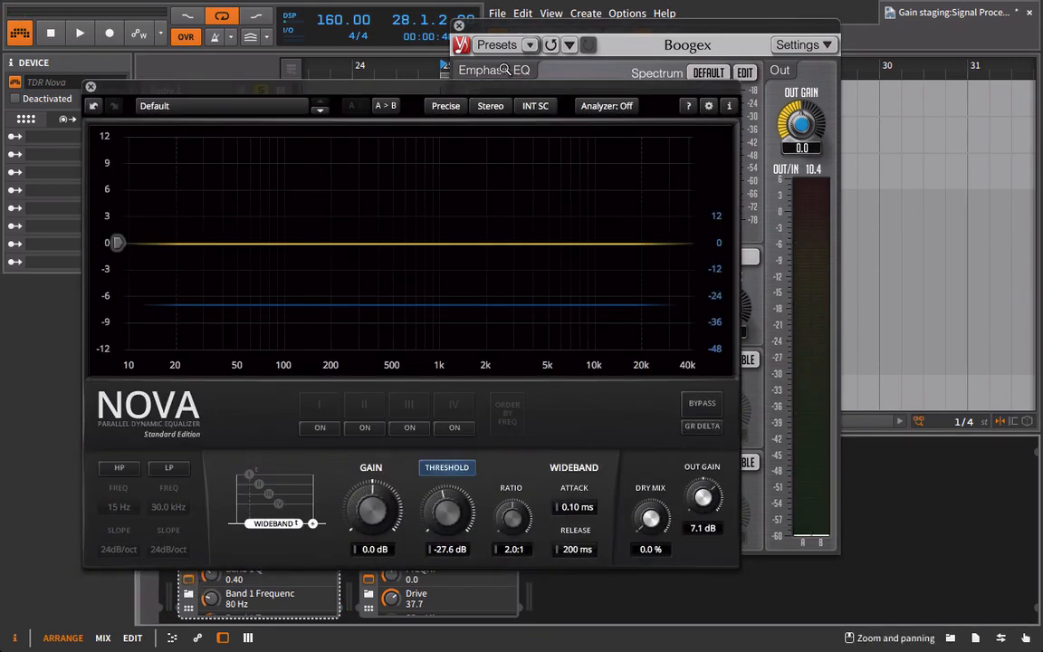
left_click_drag(366, 95, 130, 84)
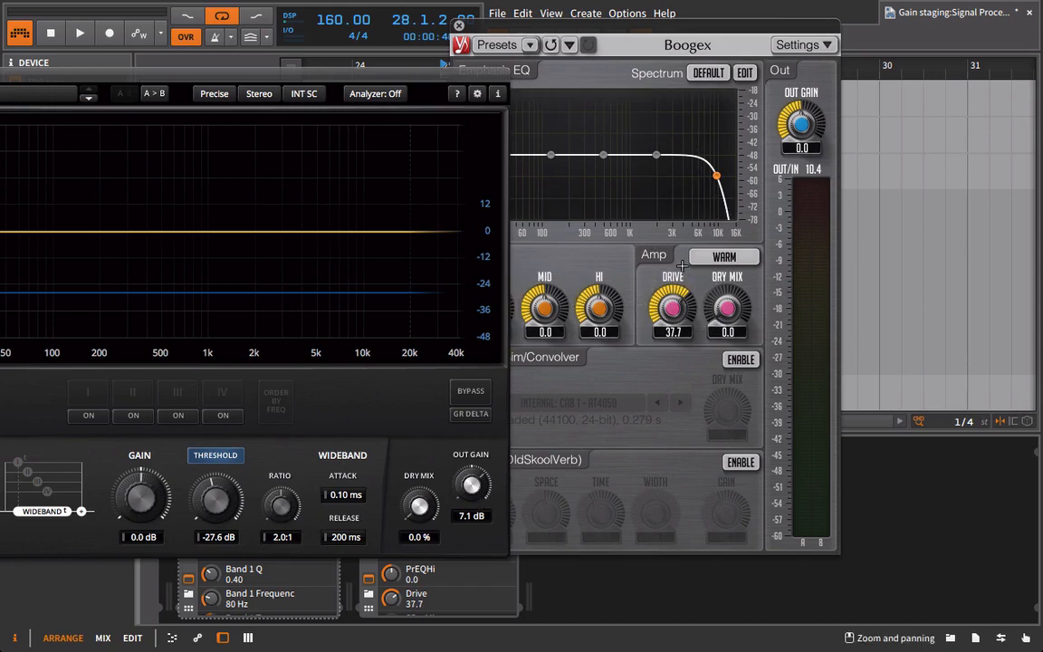
key("space")
left_click_drag(471, 486, 483, 328)
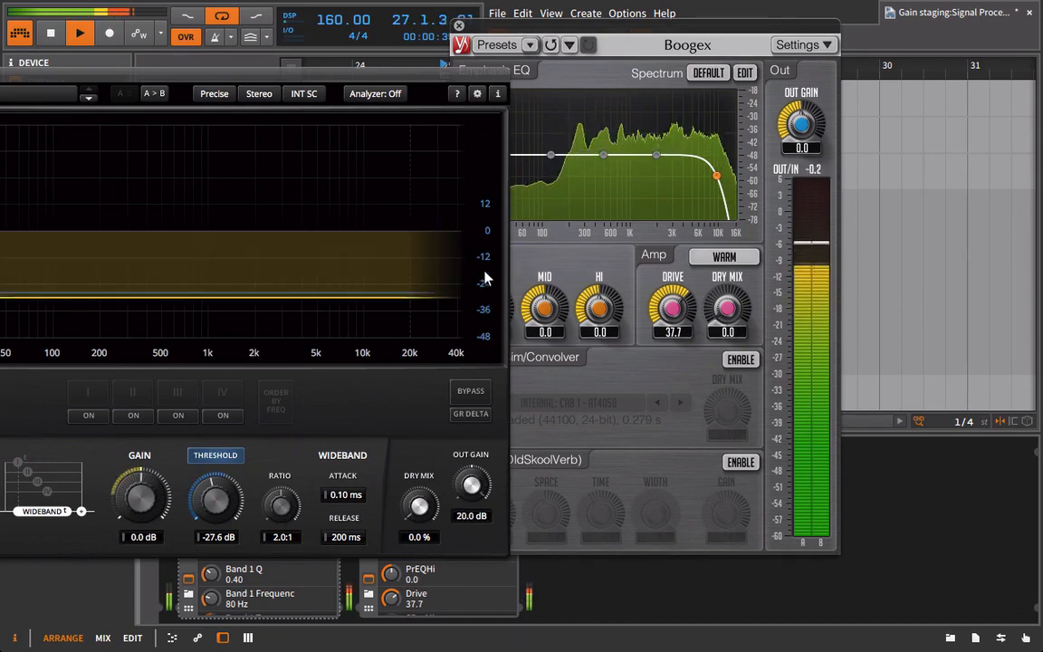
Lower Nova's output gain to 8.4 dB and move its window back into full view
mouse_move(471, 486)
left_mouse_down()
mouse_move(470, 515)
mouse_move(473, 490)
left_mouse_up()
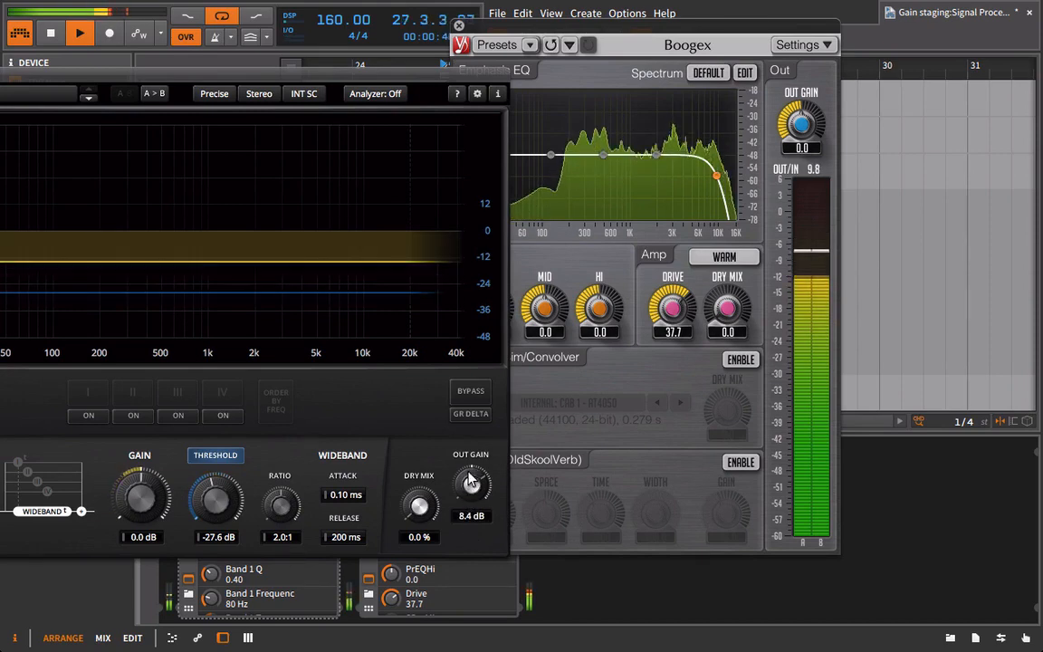
left_click_drag(132, 84, 577, 138)
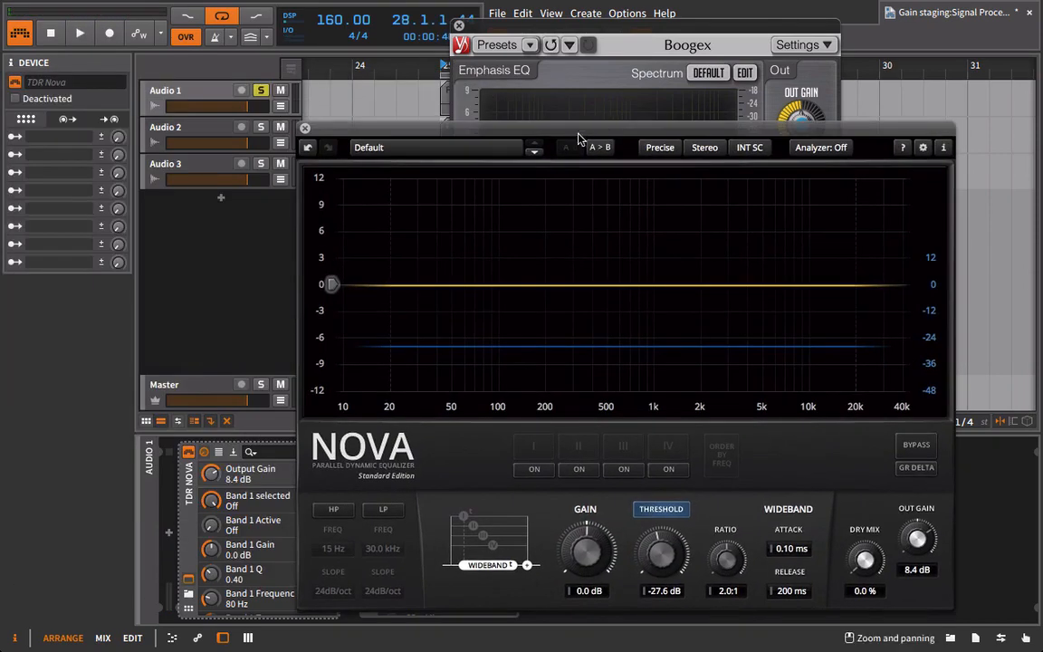
left_click_drag(490, 136, 307, 88)
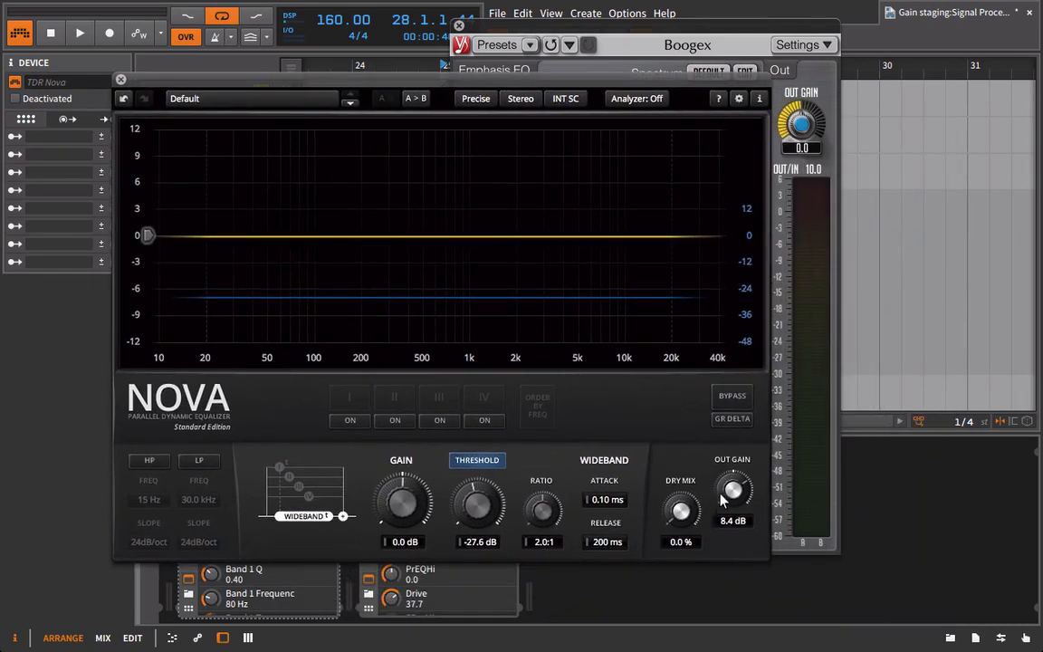
Move the TDR Nova window clear of Boogex and lower the Boogex amp Drive to 6.1
left_click_drag(574, 81, 302, 220)
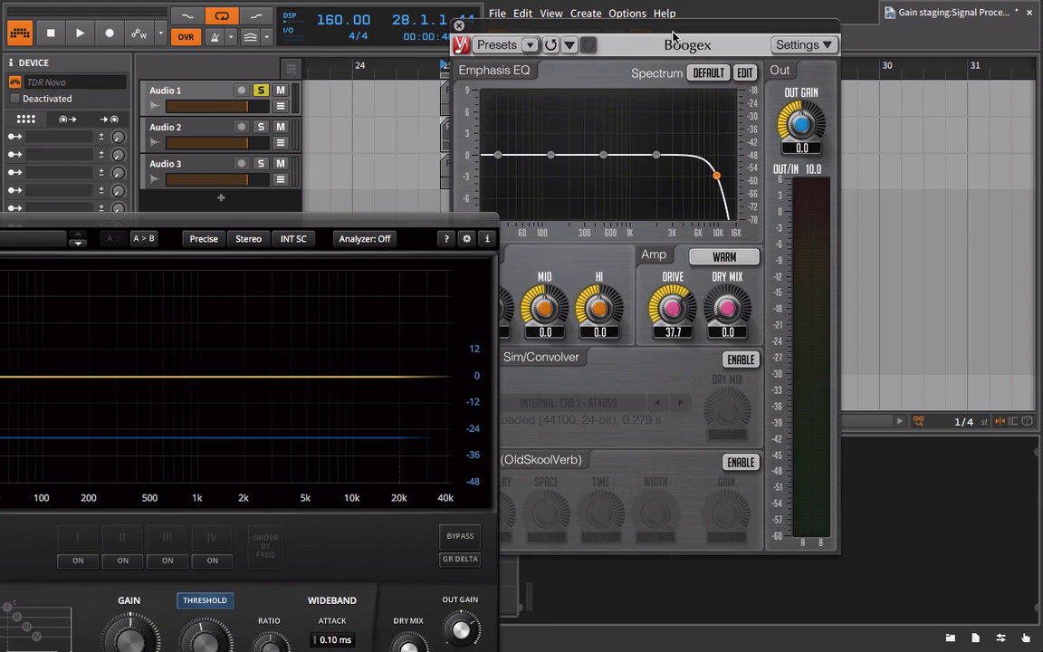
left_click_drag(672, 308, 672, 328)
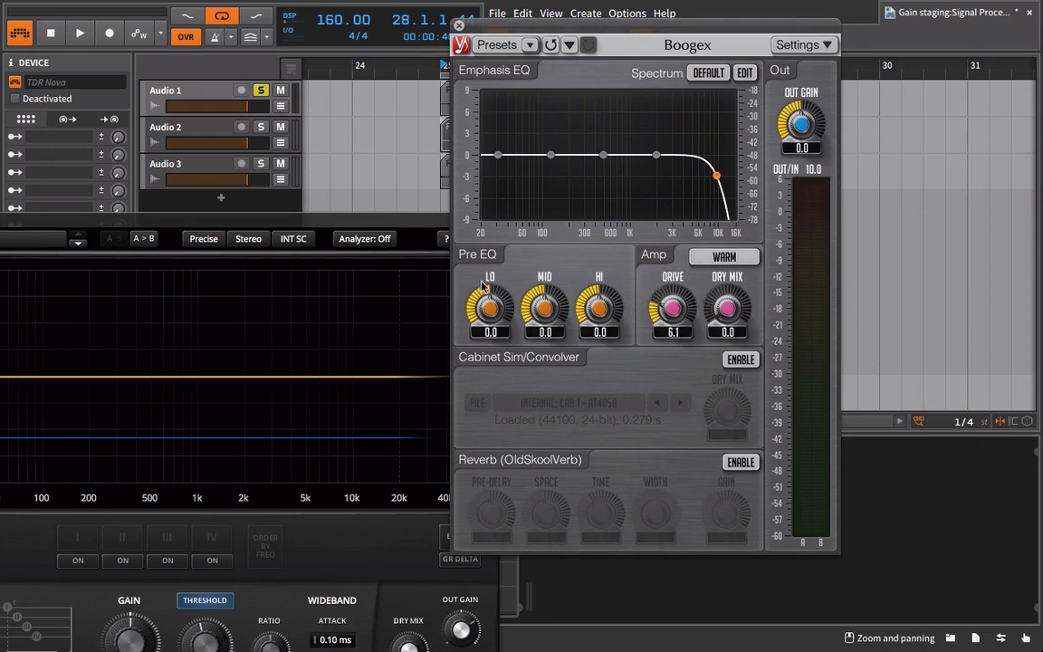
Raise Nova's output gain to 20.0 dB, close its window, and play the vocal through Boogex to check the meter
left_click_drag(381, 221, 850, 26)
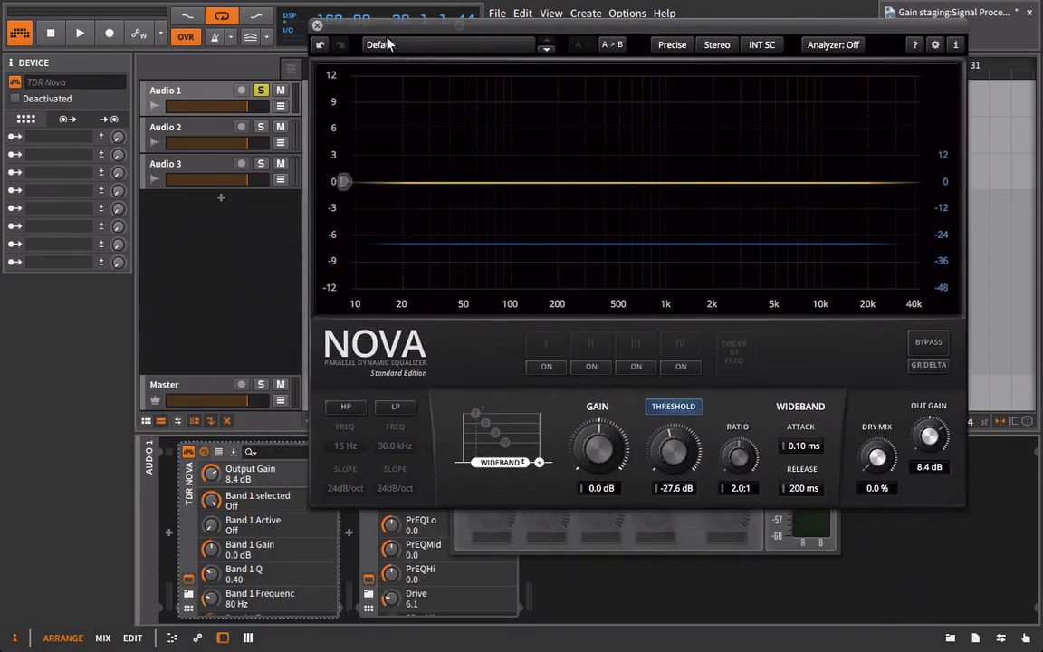
left_click_drag(365, 32, 268, 47)
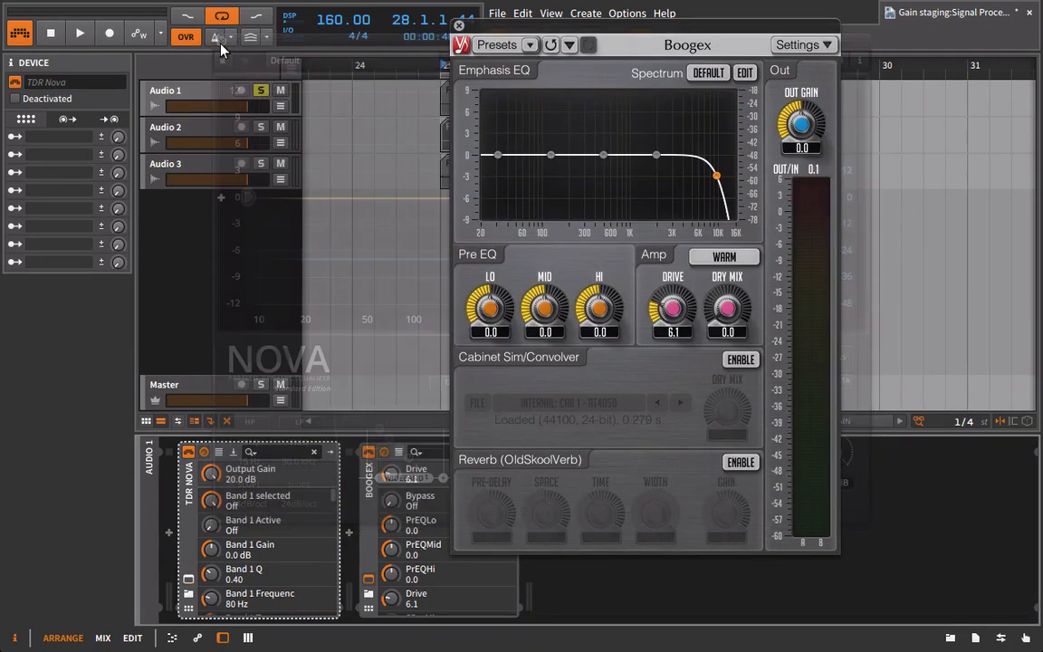
left_click(218, 37)
key("space")
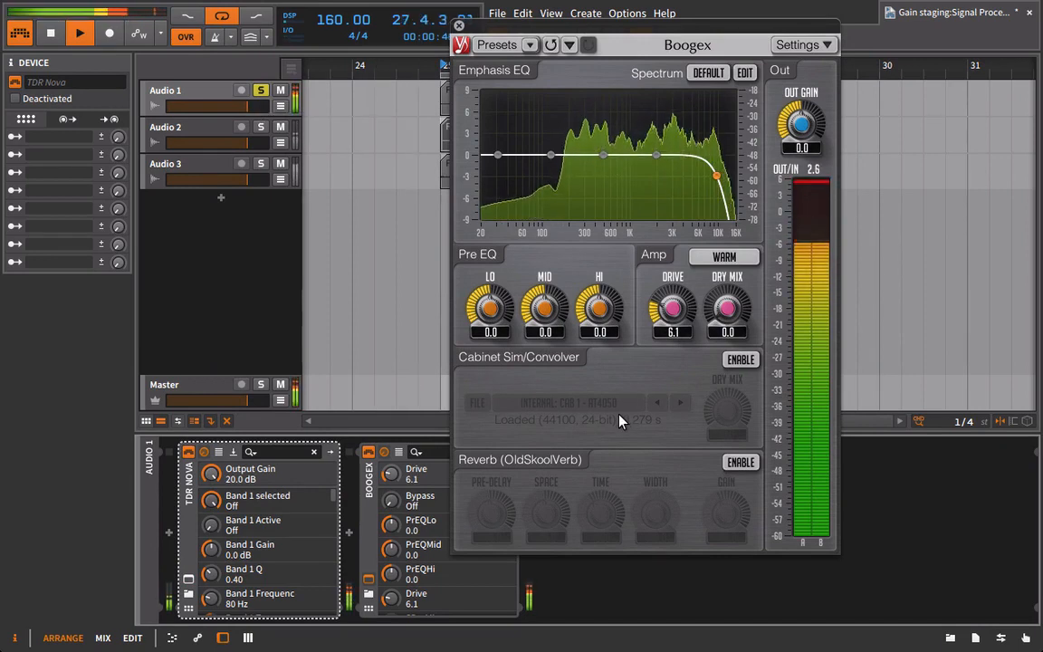
key("space")
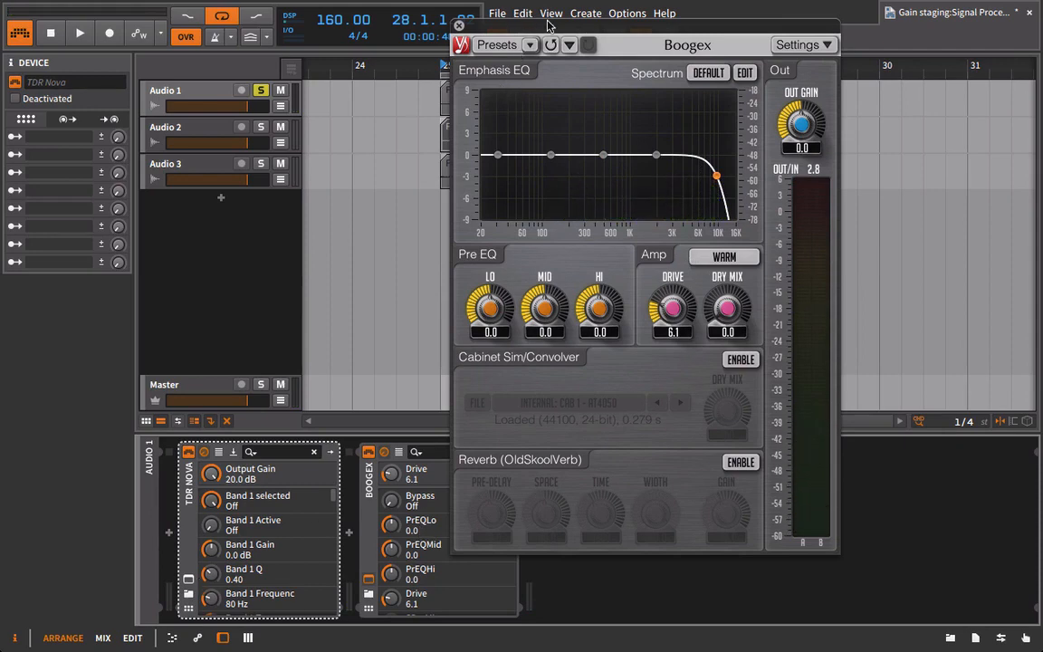
Reopen Nova from the device chain, lower its output gain to 6.8 dB during playback, and close its window
left_click_drag(547, 25, 660, 84)
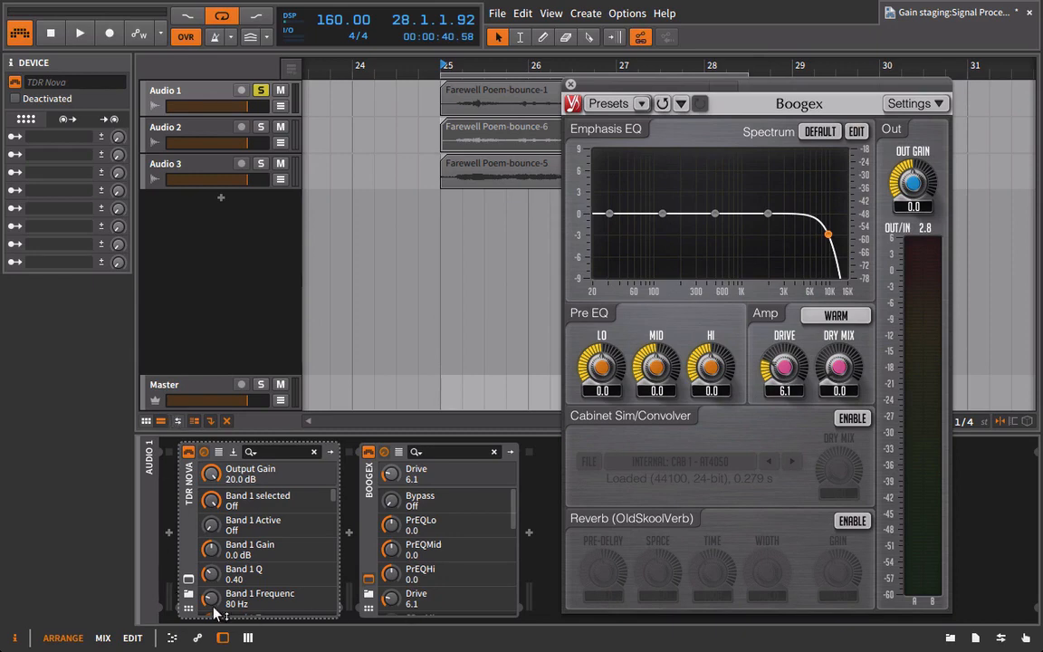
left_click(187, 580)
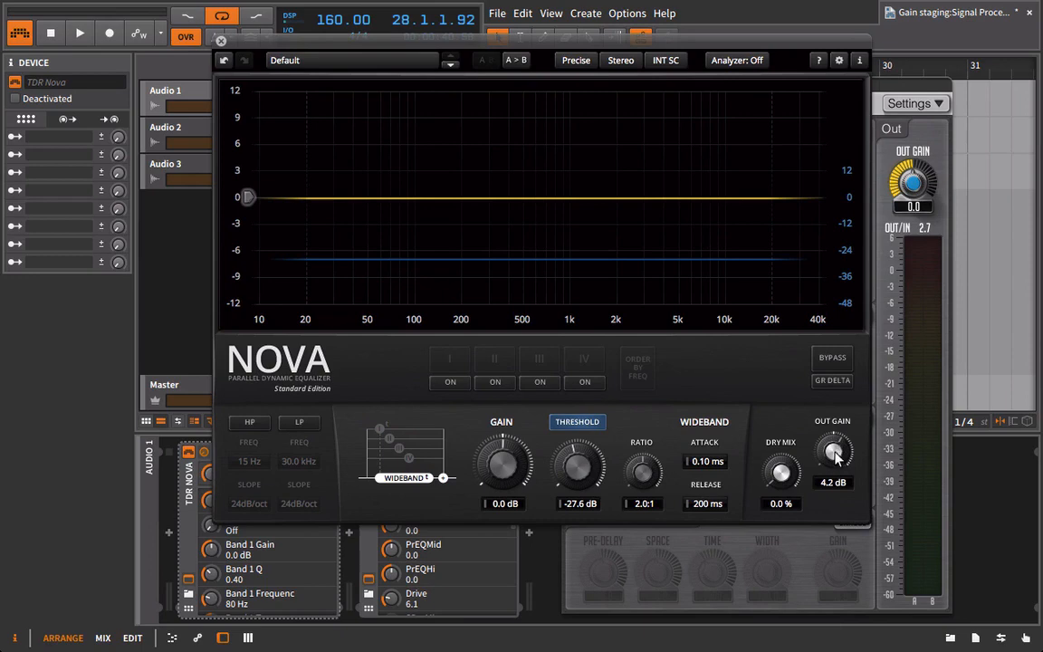
key("space")
left_click(221, 41)
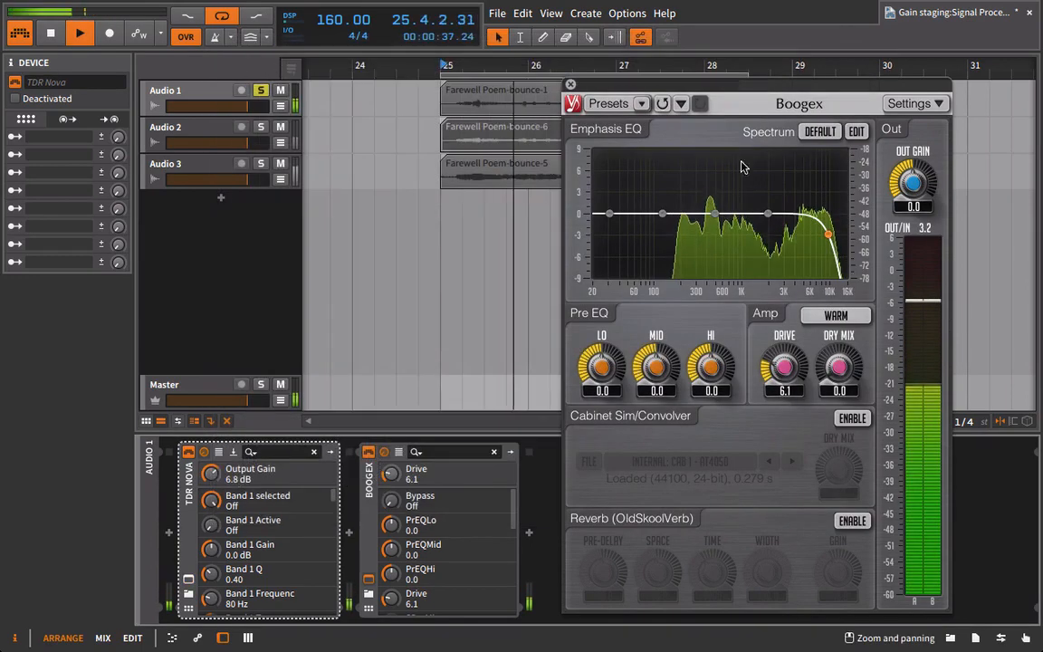
Raise the Boogex Drive to 30.8 during playback, stop the transport, and close the Boogex window
left_click_drag(688, 101, 633, 49)
left_click_drag(728, 314, 728, 253)
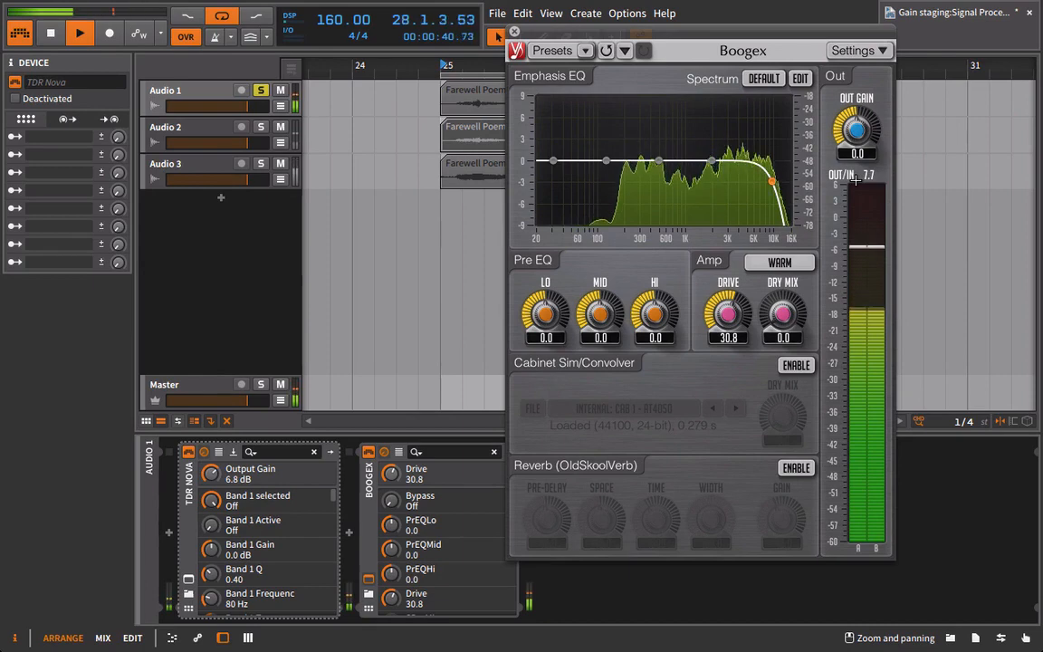
key("space")
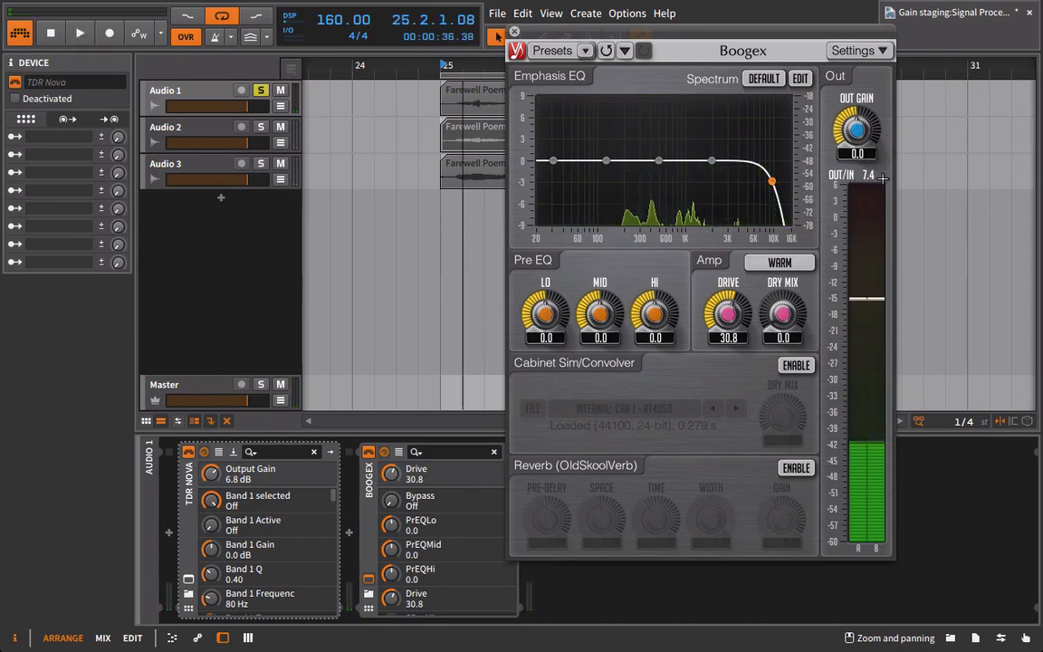
left_click(514, 34)
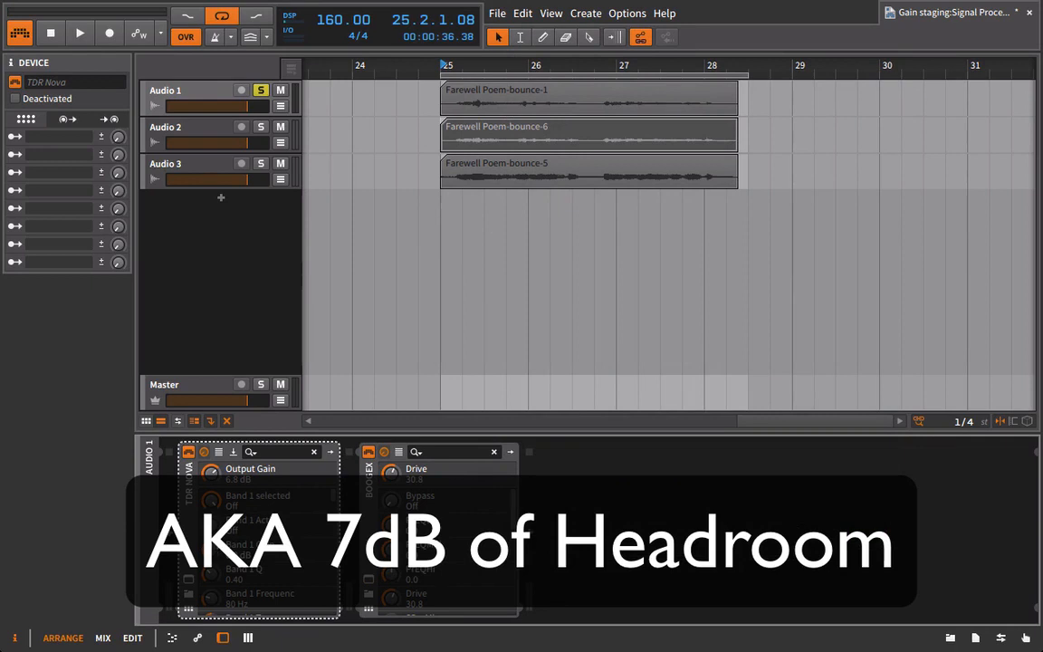
key("space")
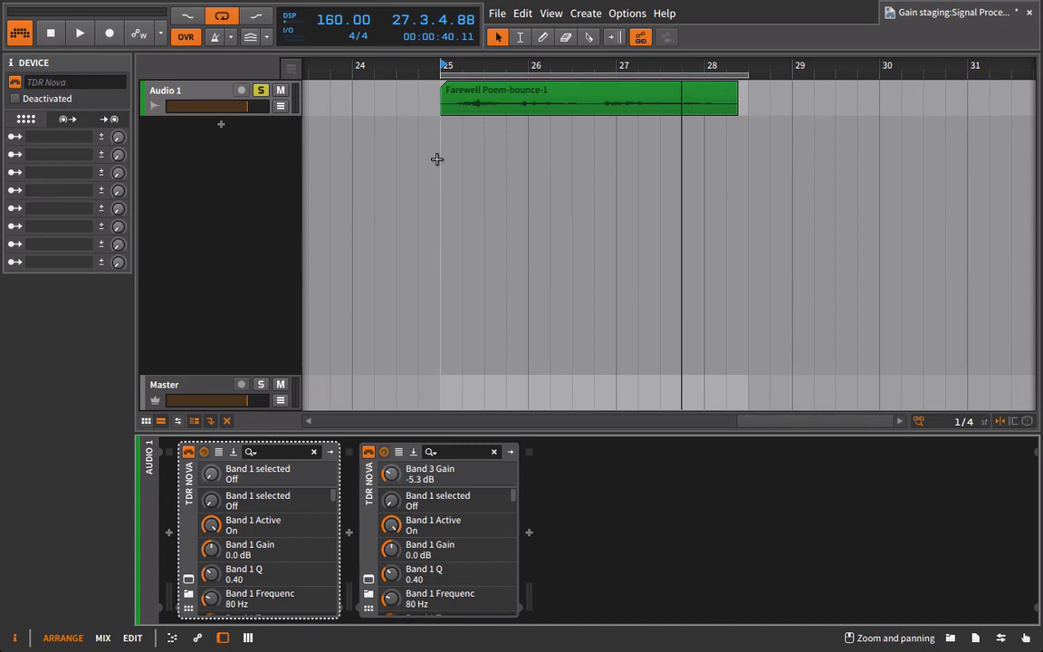
Open both TDR Nova instances on Audio 1 to compare their band III gain curves, and close both windows
left_click(187, 581)
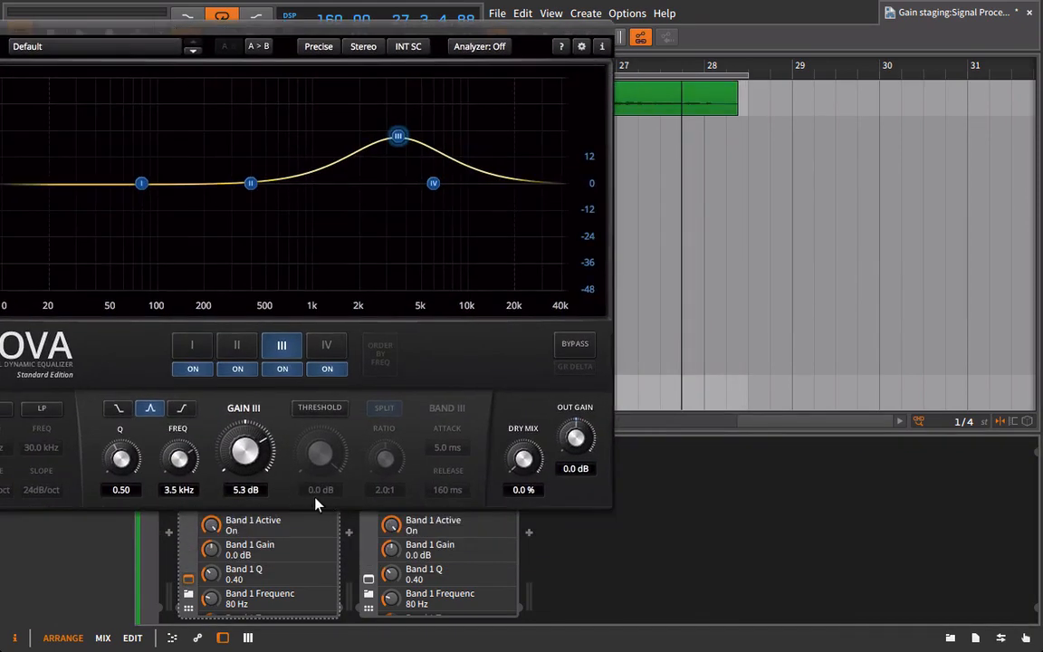
left_click(372, 582)
left_click_drag(527, 90, 908, 113)
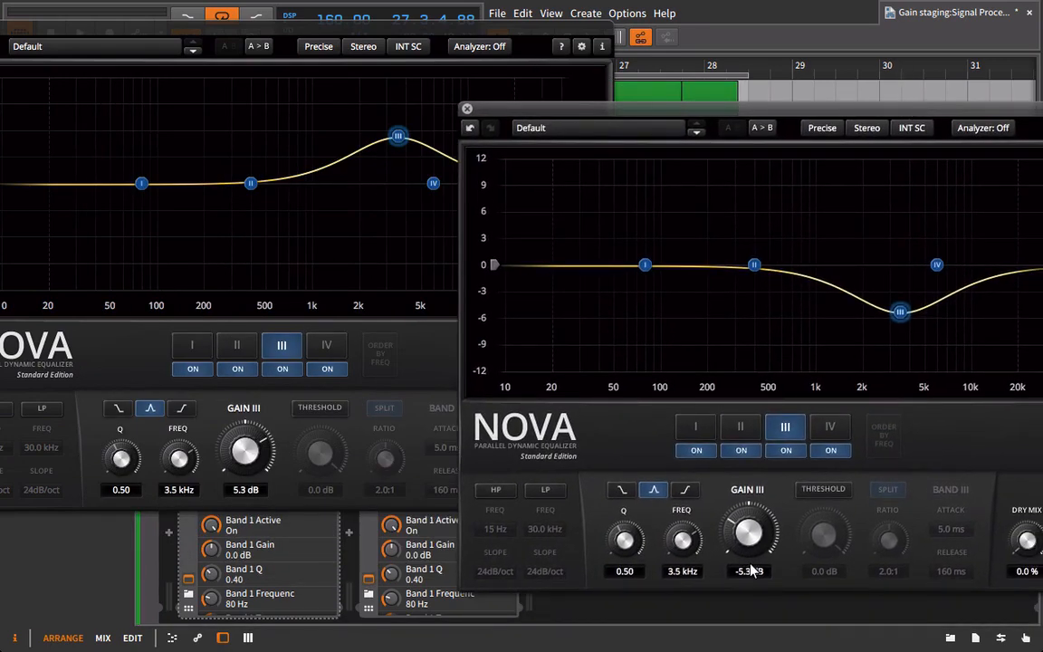
left_click(468, 109)
left_click_drag(360, 25, 820, 56)
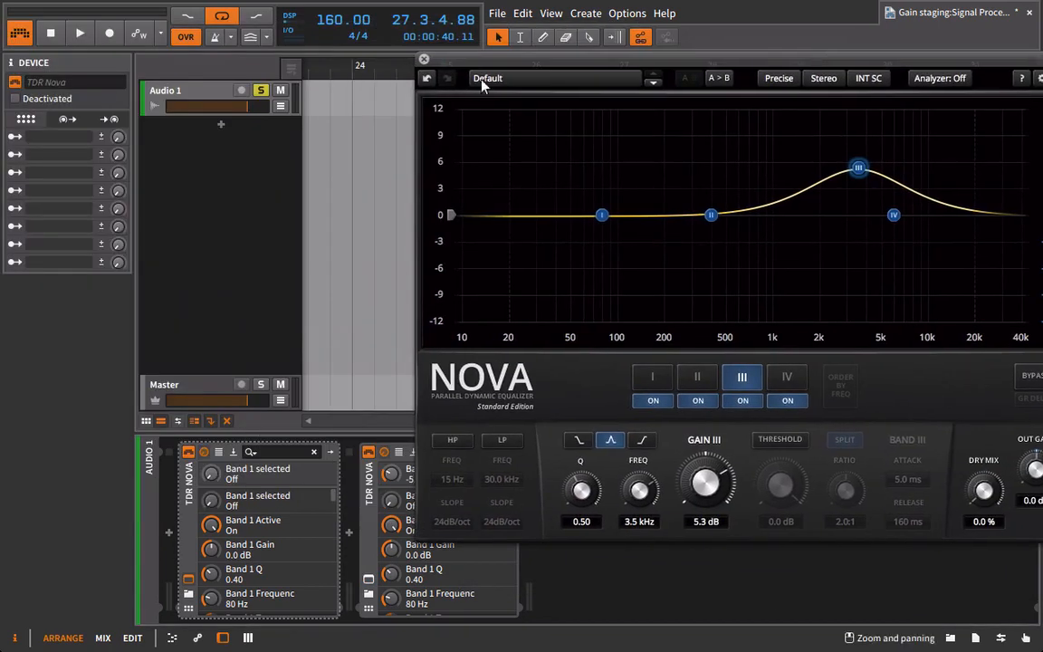
left_click_drag(428, 61, 422, 61)
left_click(426, 61)
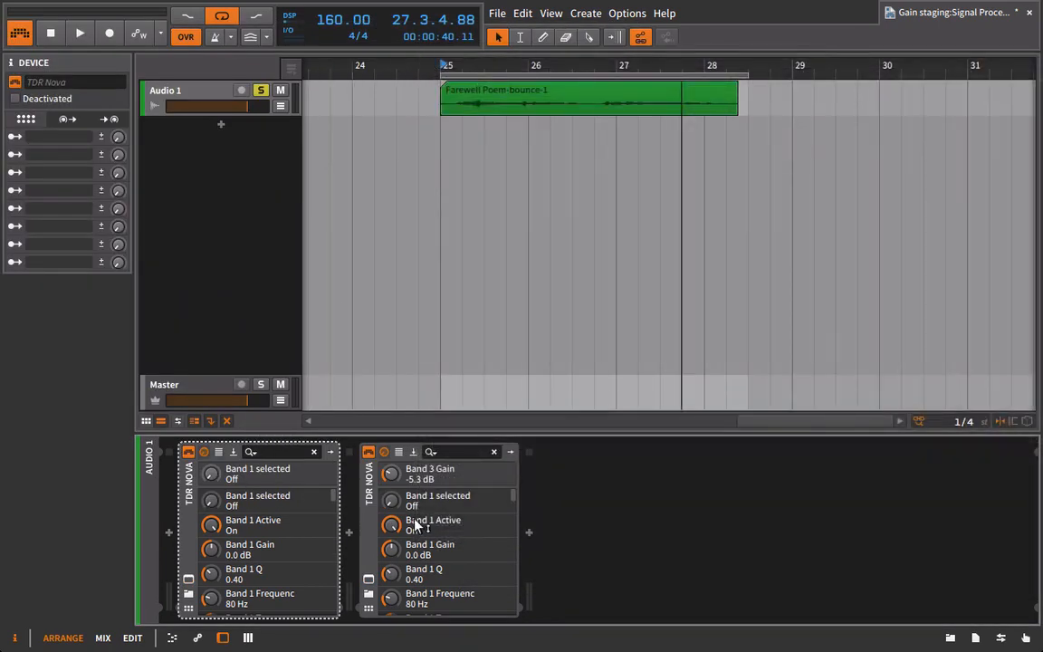
Select both Nova devices and repeatedly toggle them between deactivated and active during playback to compare the sound
left_click(366, 505, "shift")
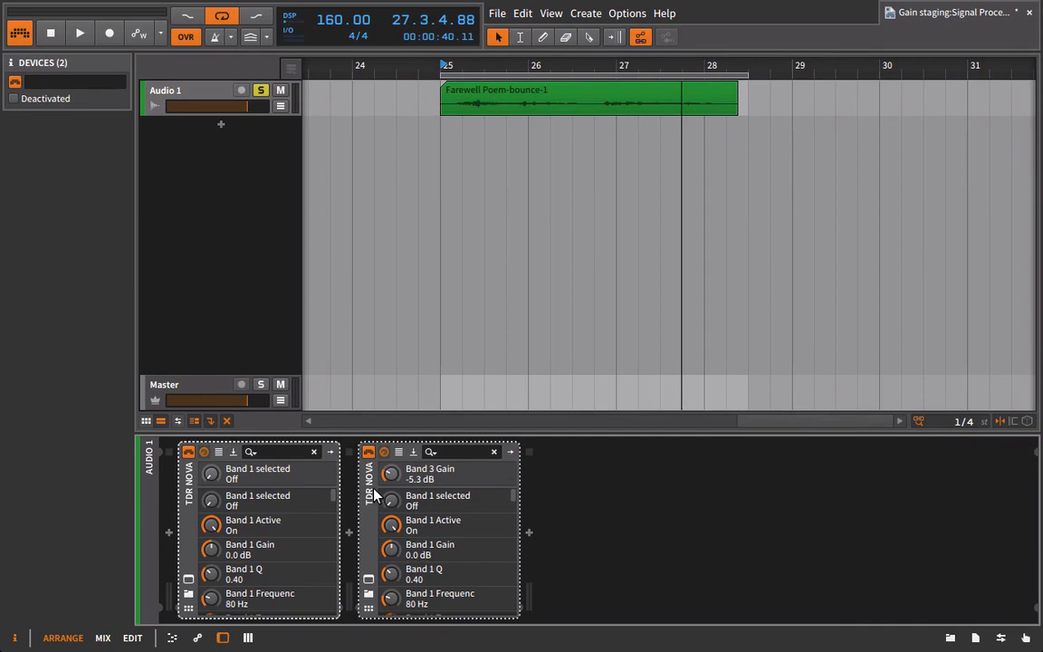
key("alt+a")
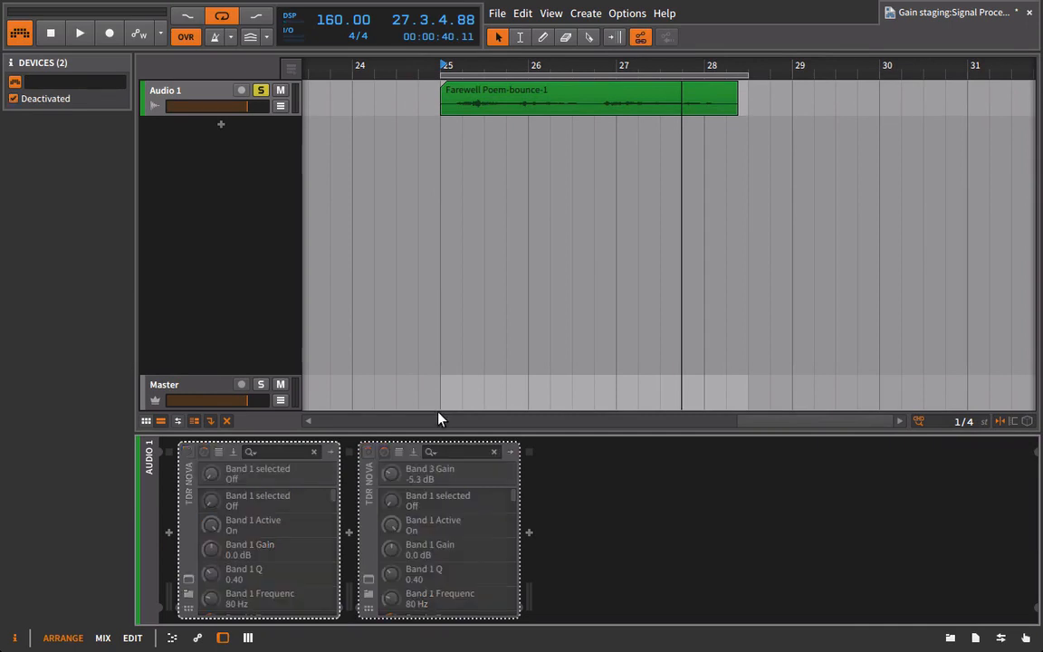
key("space")
key("alt+a")
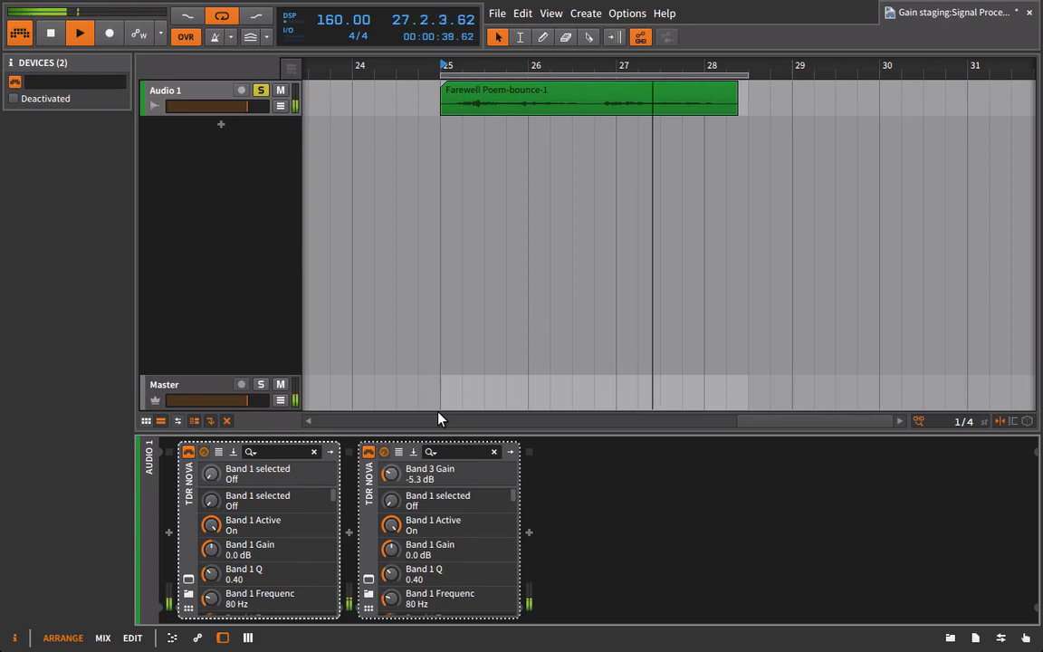
key("alt+a")
key("alt+a")
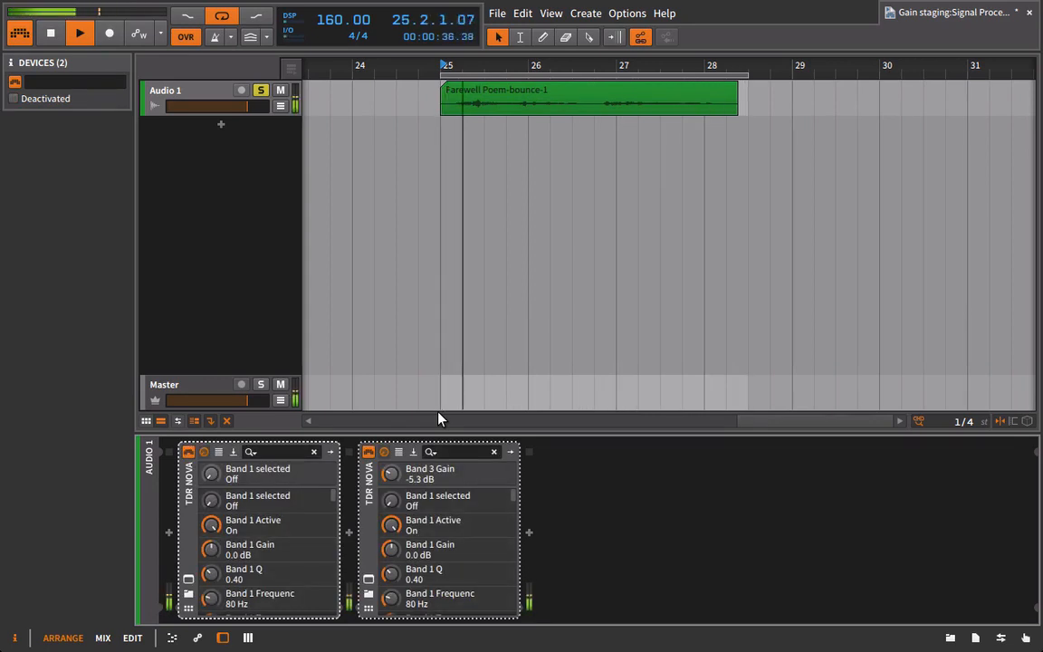
key("alt+a")
key("alt+a")
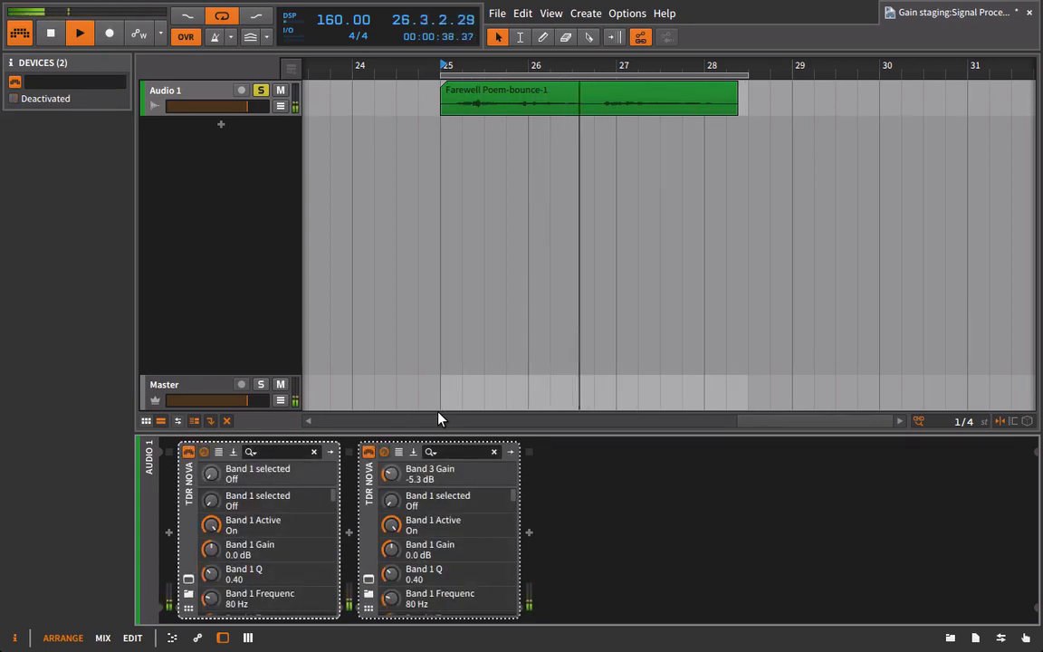
key("alt+a")
key("alt+a")
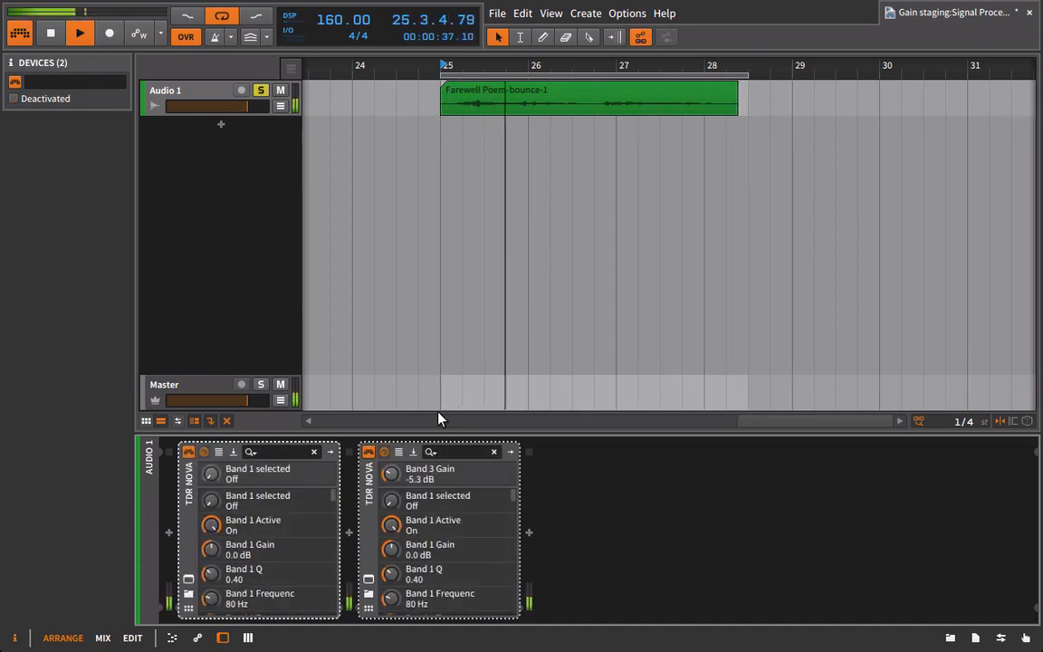
key("alt+a")
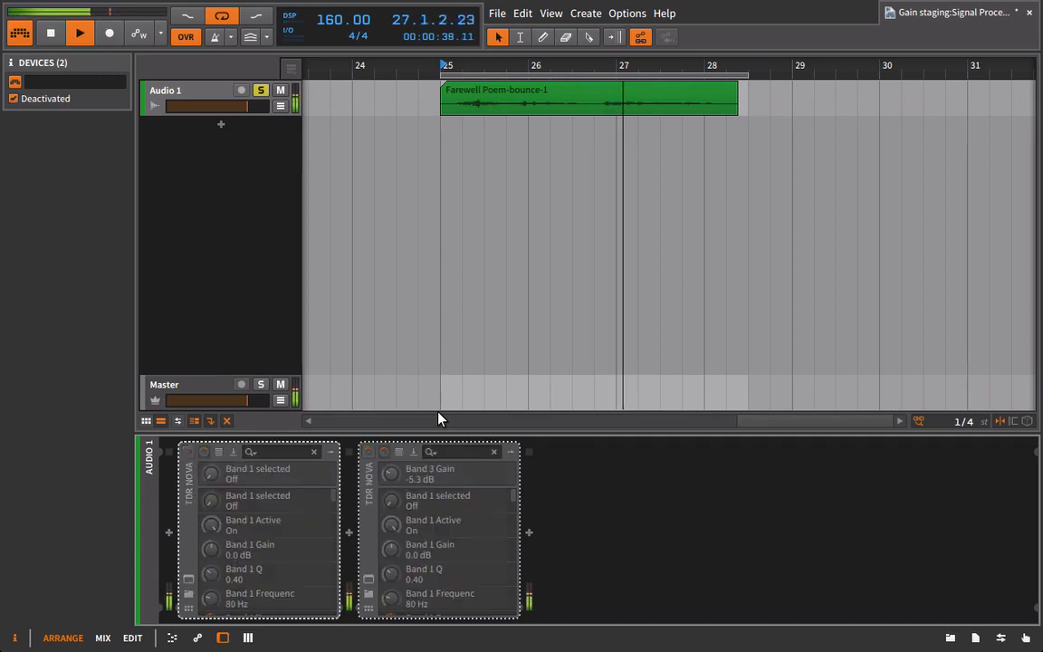
key("alt+a")
key("alt+a")
key("alt+a")
key("space")
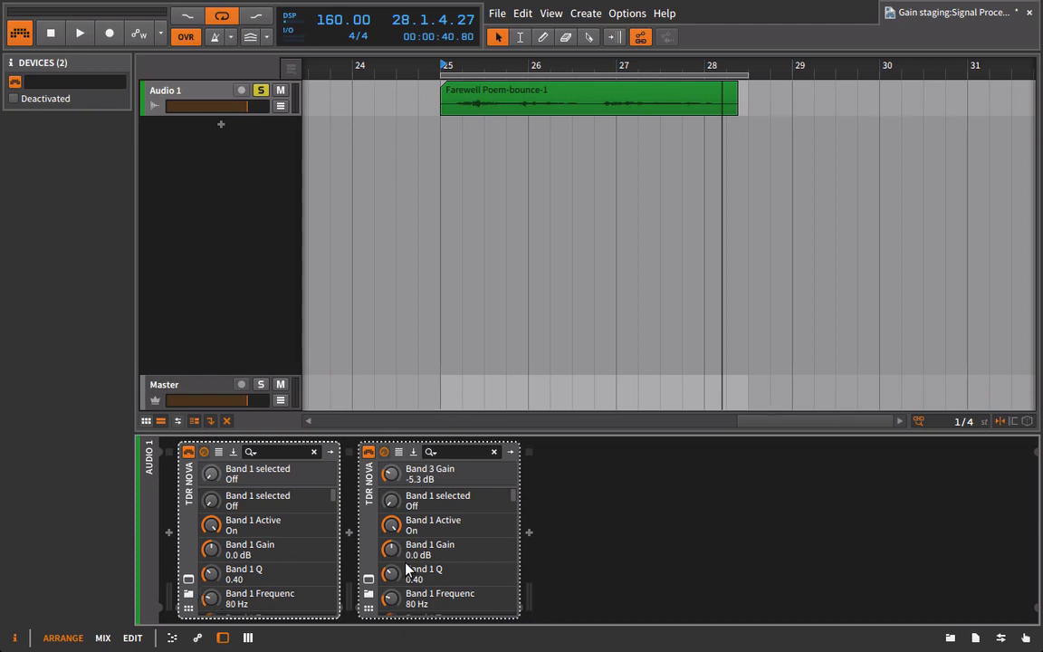
Insert a new TDR Nova from the device browser between the two existing Nova instances, and hide the browser
mouse_move(401, 562)
left_click(950, 637)
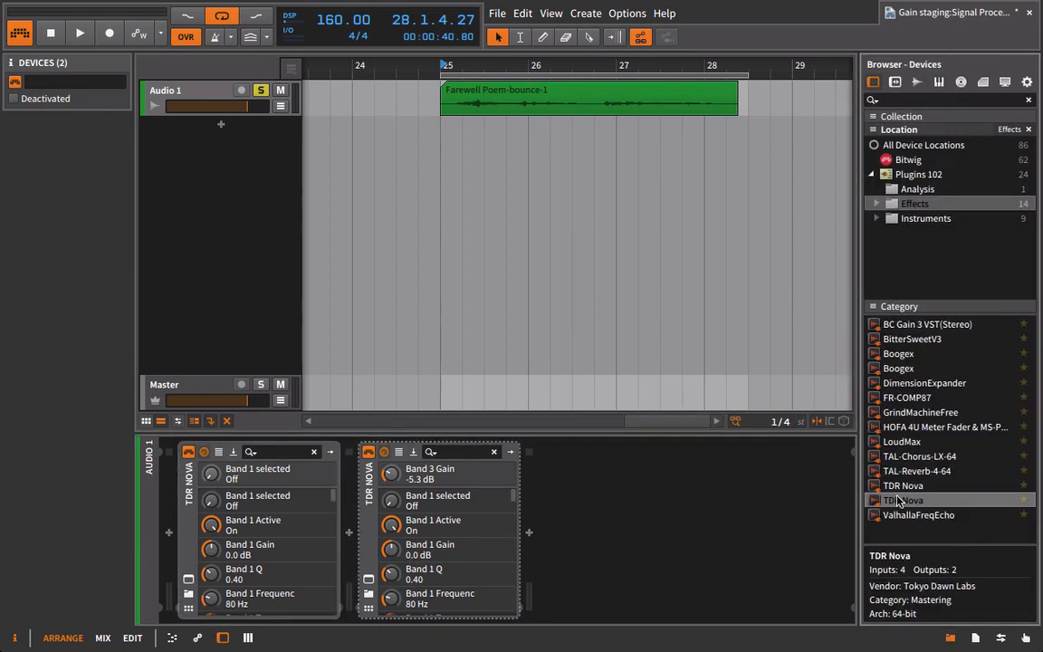
left_click_drag(899, 502, 372, 496)
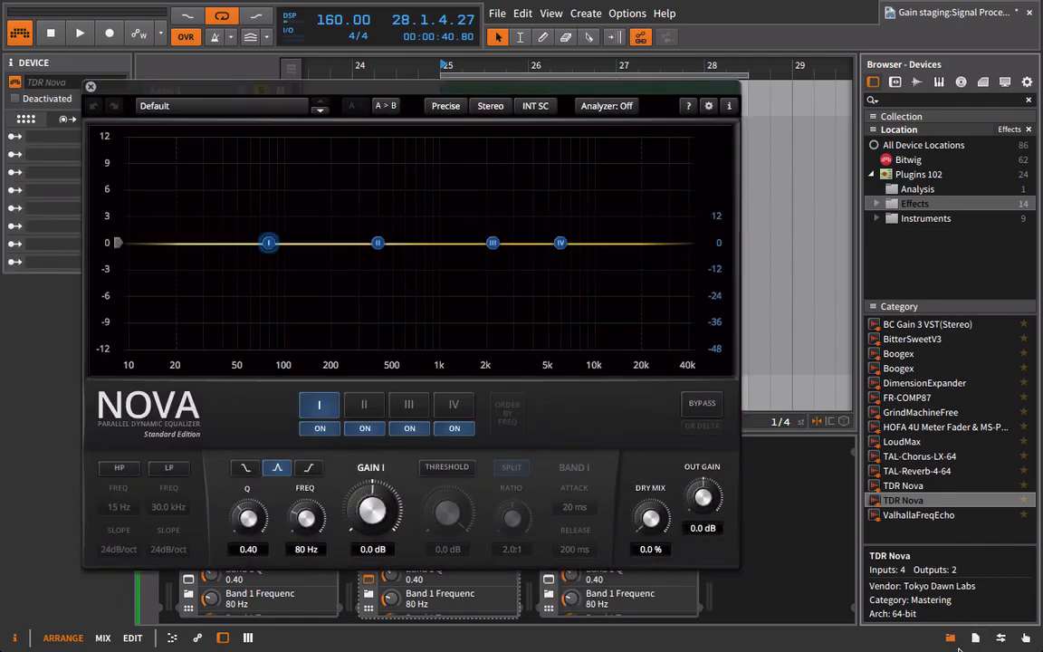
left_click(951, 639)
Switch off bands I to IV in the new Nova and enable its wideband threshold
left_click(320, 428)
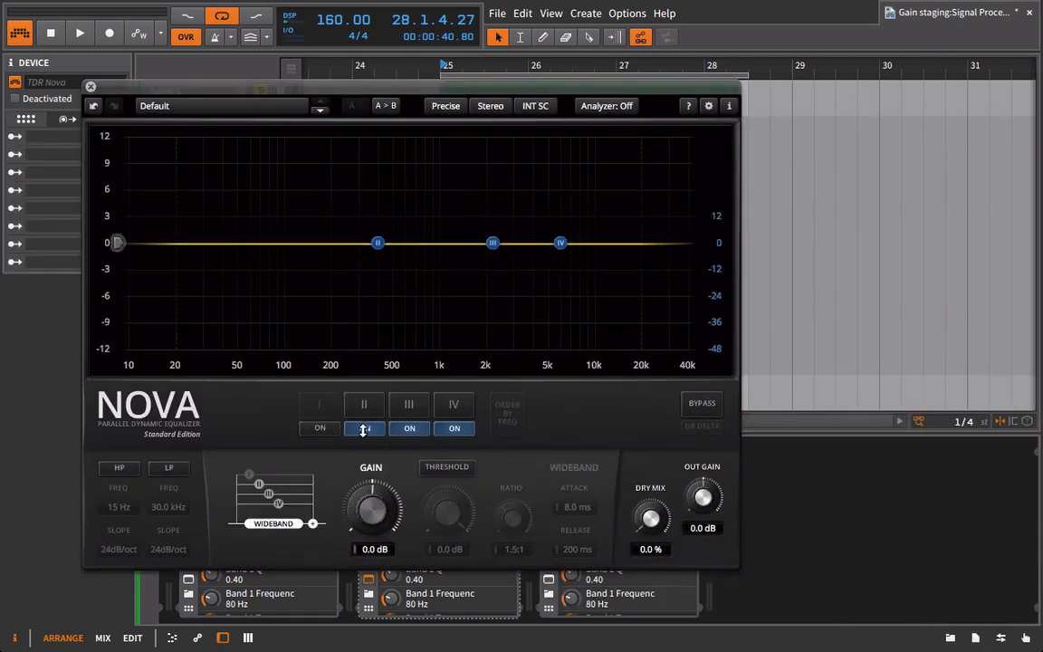
left_click(363, 429)
left_click(409, 428)
left_click(455, 428)
left_click(446, 467)
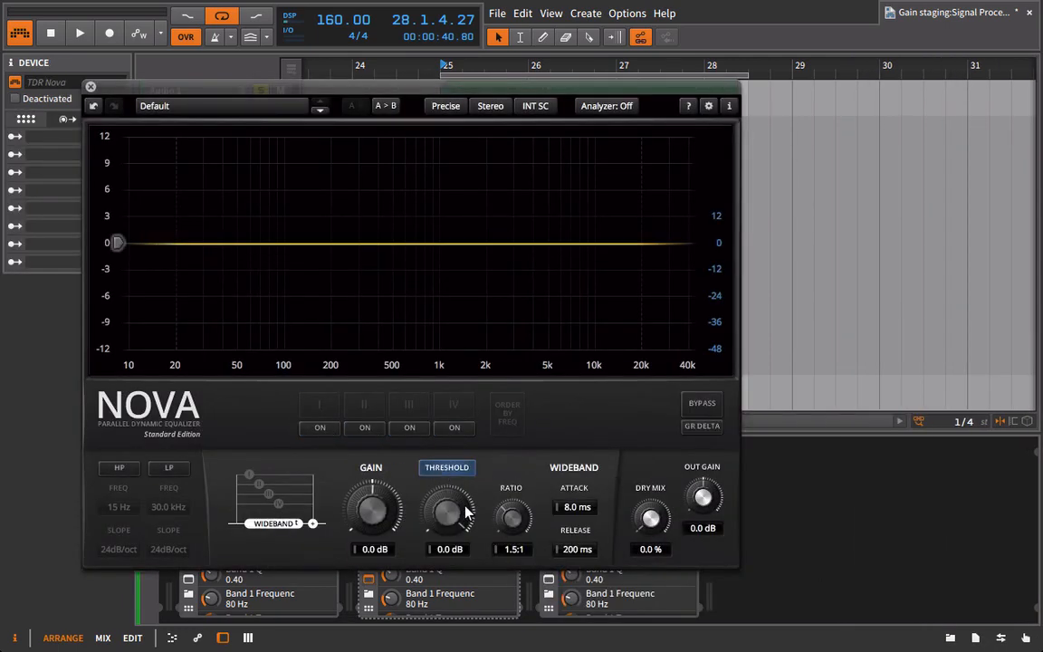
Lower the middle Nova's wideband threshold to -28.6 dB and set its ratio to 2.0:1 during playback
key("space")
left_click_drag(446, 513, 432, 650)
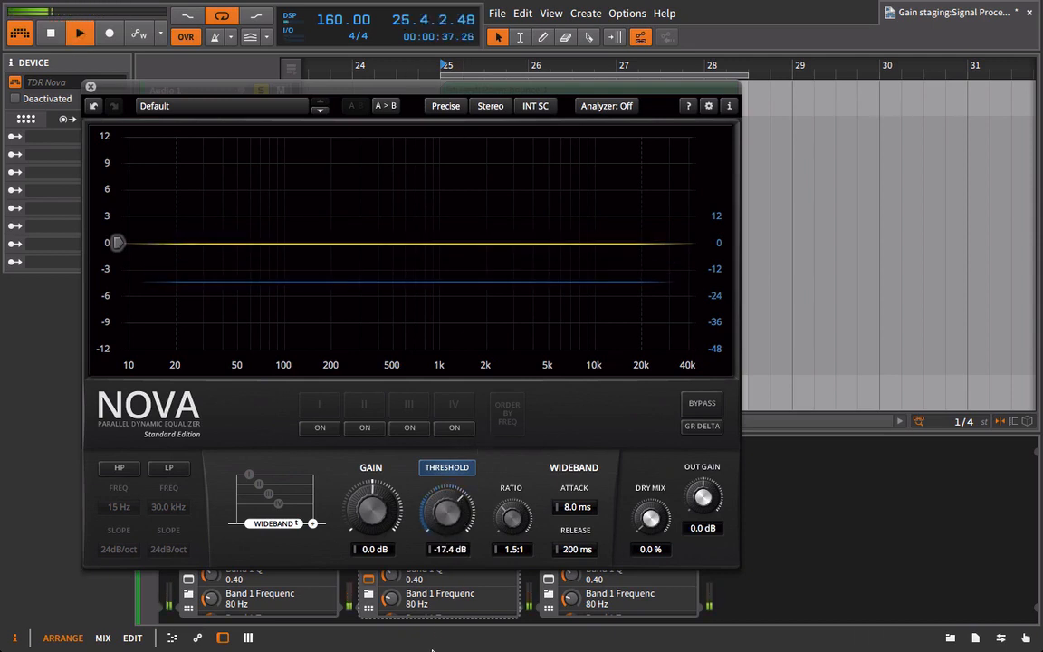
mouse_move(441, 522)
left_mouse_down()
mouse_move(420, 576)
mouse_move(443, 535)
left_mouse_up()
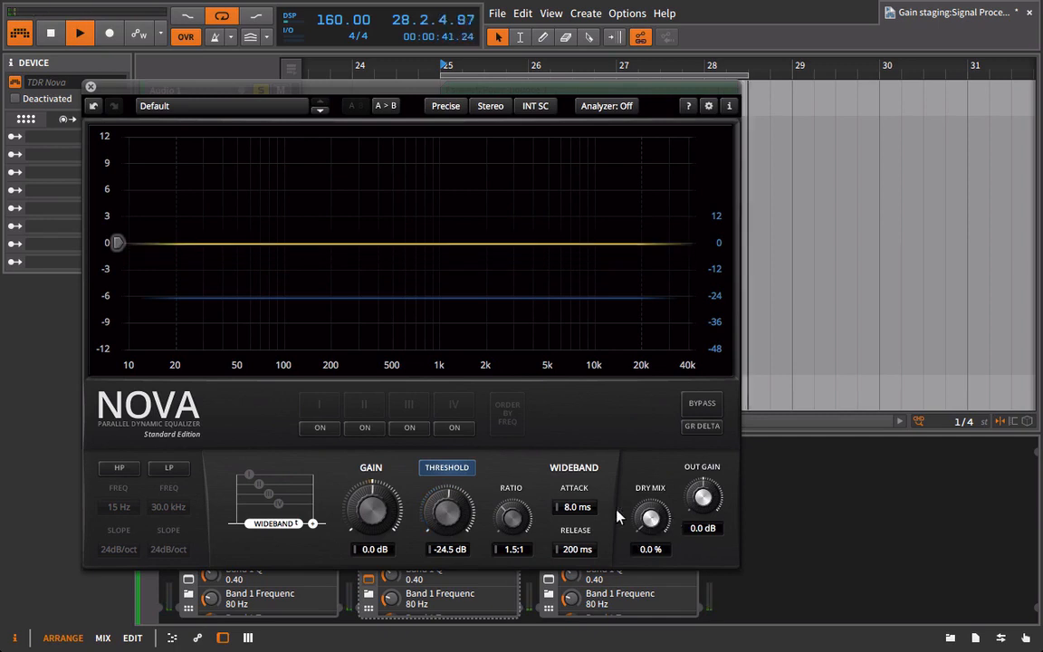
left_click_drag(454, 505, 456, 540)
left_click_drag(519, 522, 523, 449)
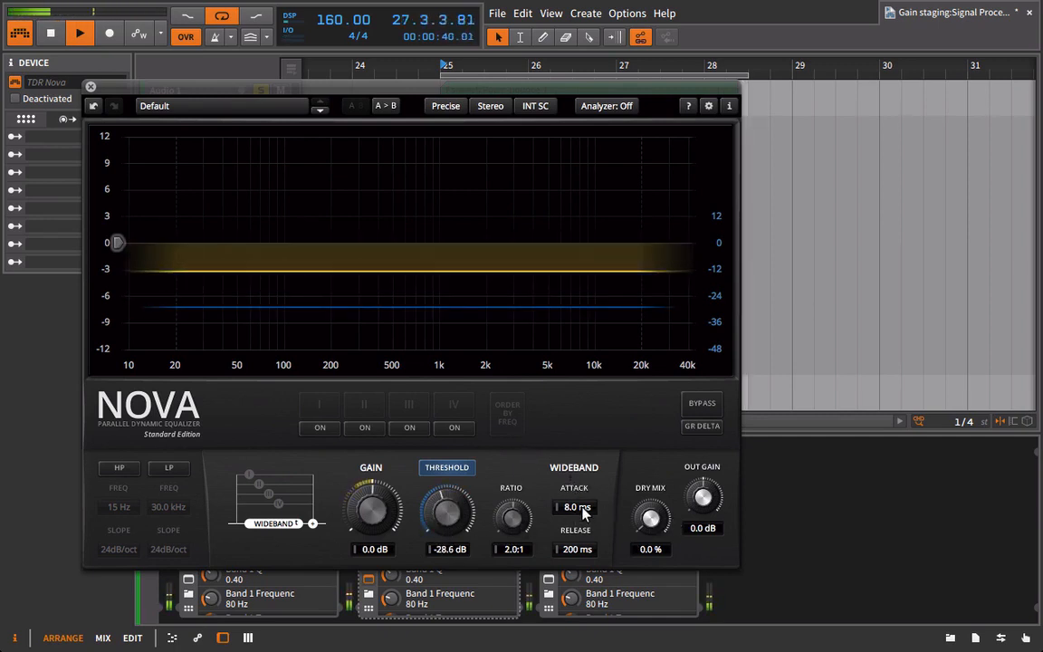
Set the middle Nova's attack to 0.10 ms and its threshold to -25.9 dB, and close its window
left_click_drag(584, 514, 584, 543)
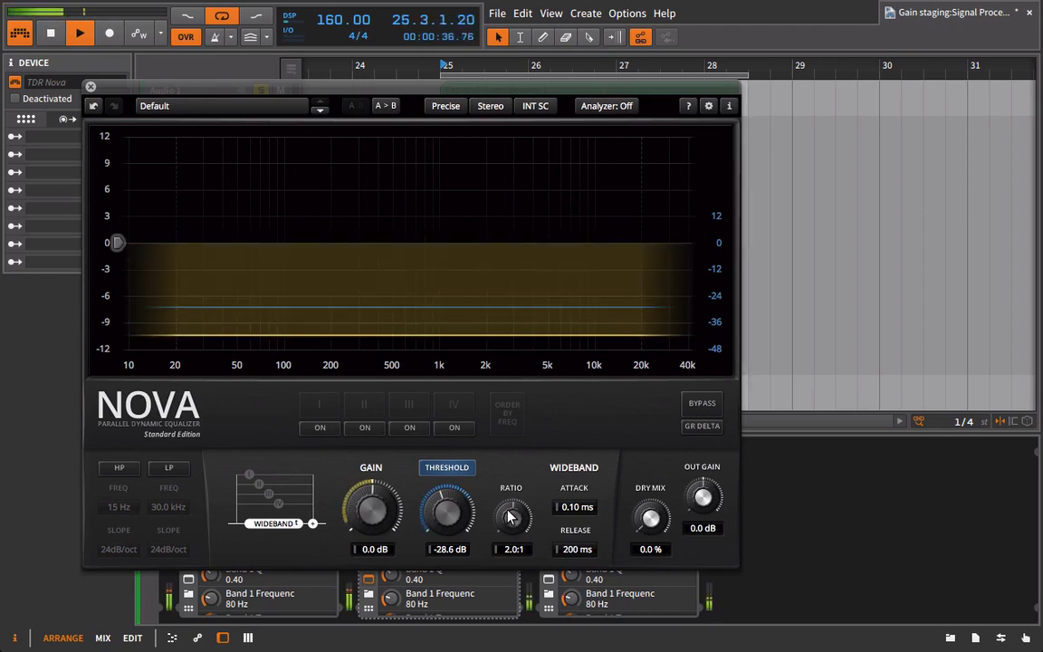
left_click_drag(461, 498, 460, 490)
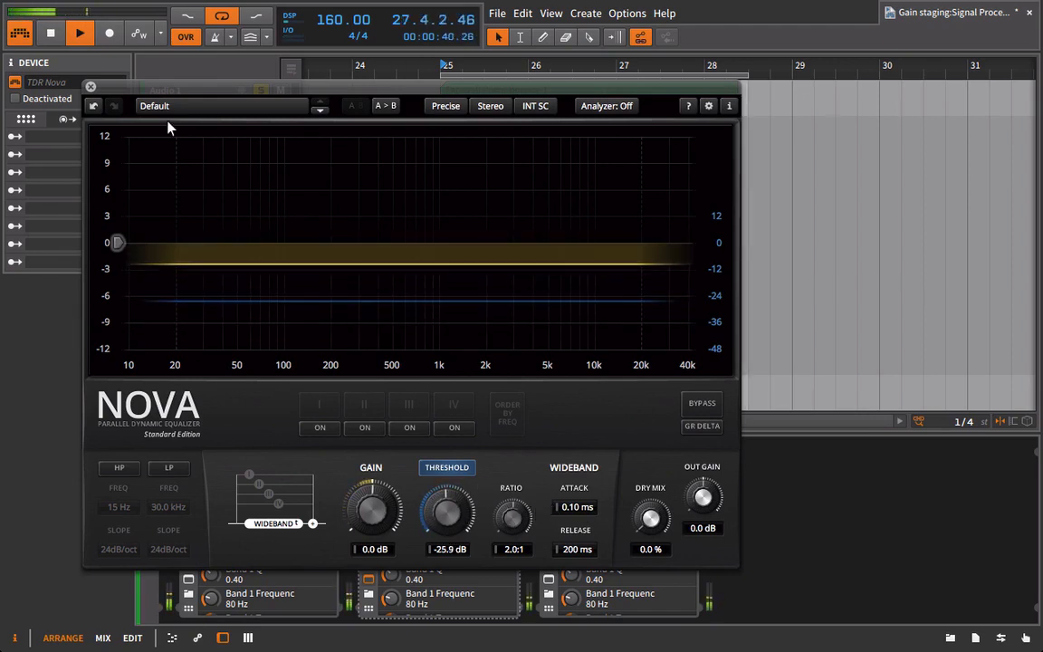
left_click(88, 84)
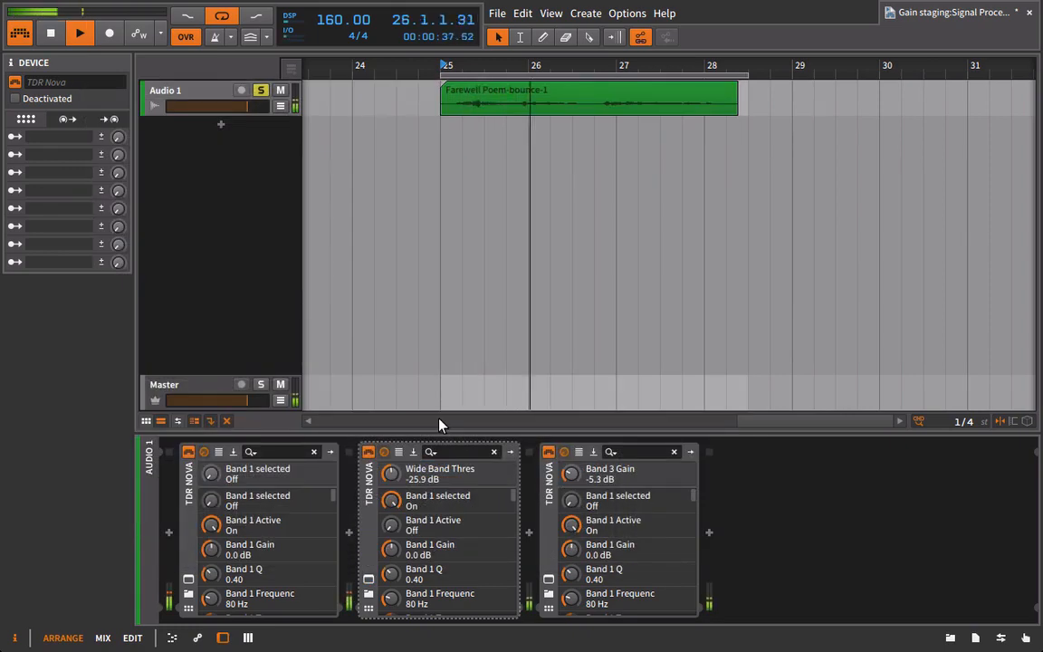
Add a Bitwig Tool device after the last Nova, hide the browser, and raise the Tool's amplitude during playback
key("space")
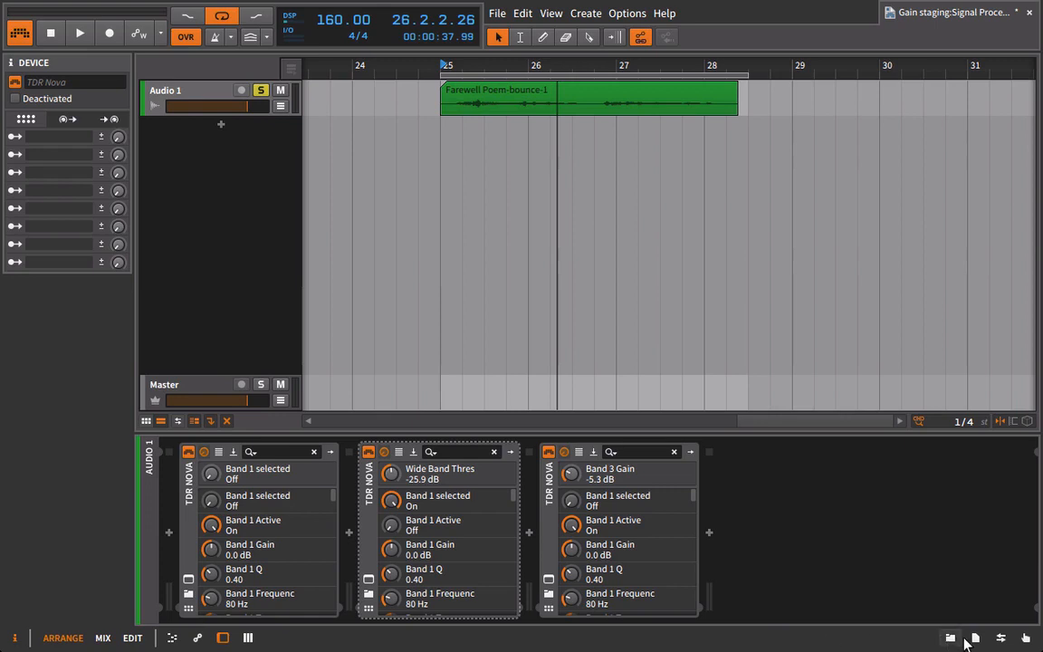
left_click(951, 638)
left_click(909, 160)
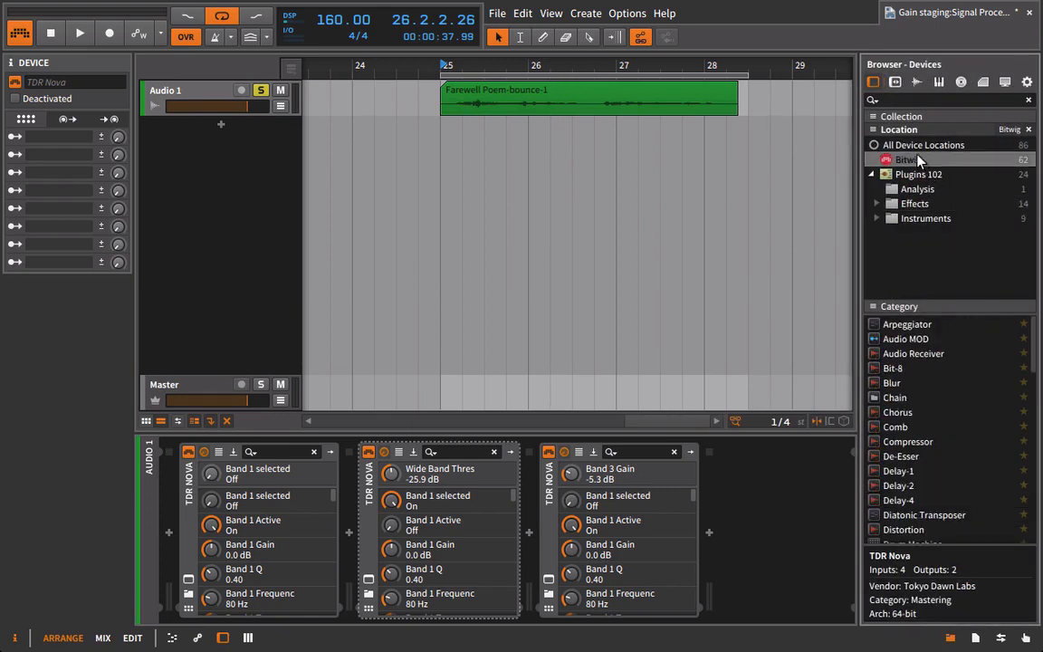
scroll(969, 530, "down", 10)
left_click_drag(892, 462, 811, 510)
left_click(951, 638)
key("space")
left_click_drag(765, 480, 765, 445)
Compare the vocal with the first and last Nova repeatedly deactivated and reactivated together during playback
left_click(181, 494)
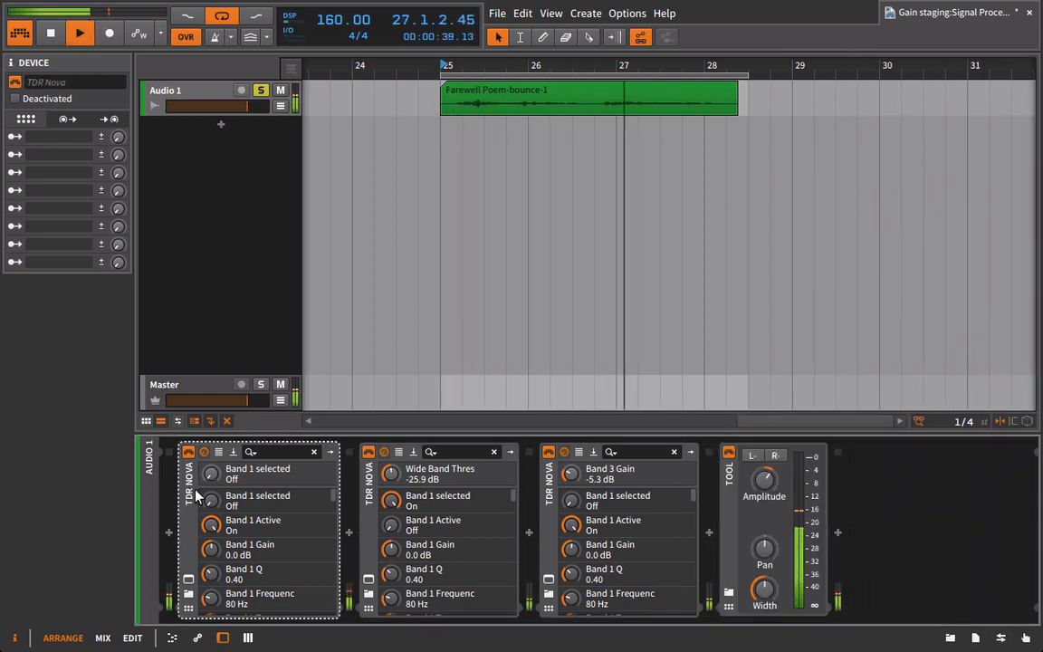
left_click(562, 498, "ctrl")
key("shift+a")
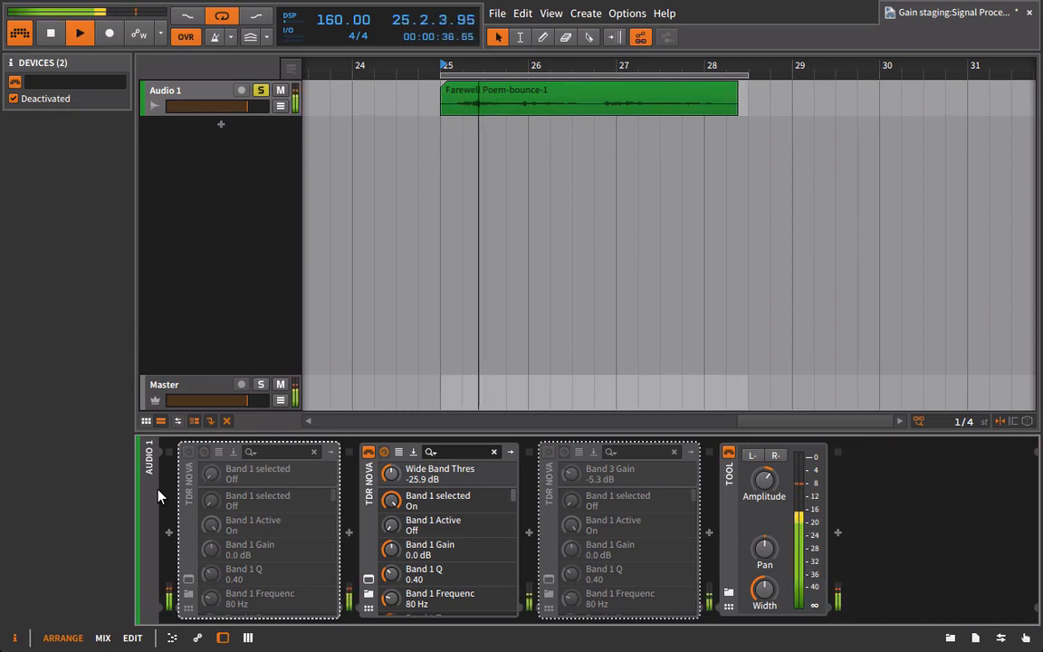
key("shift+a")
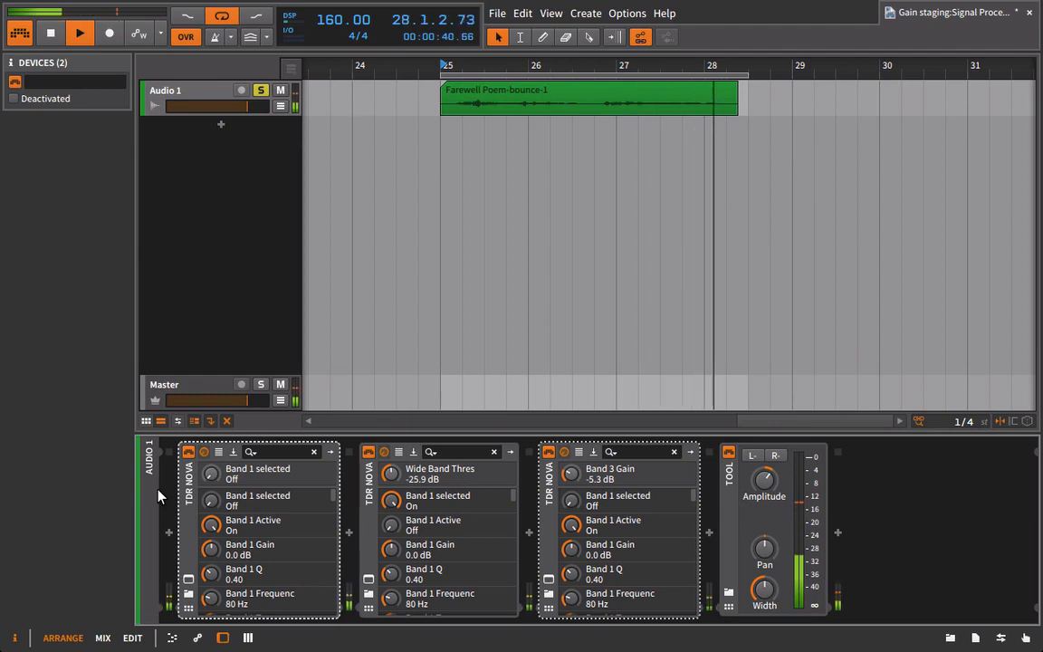
key("shift+a")
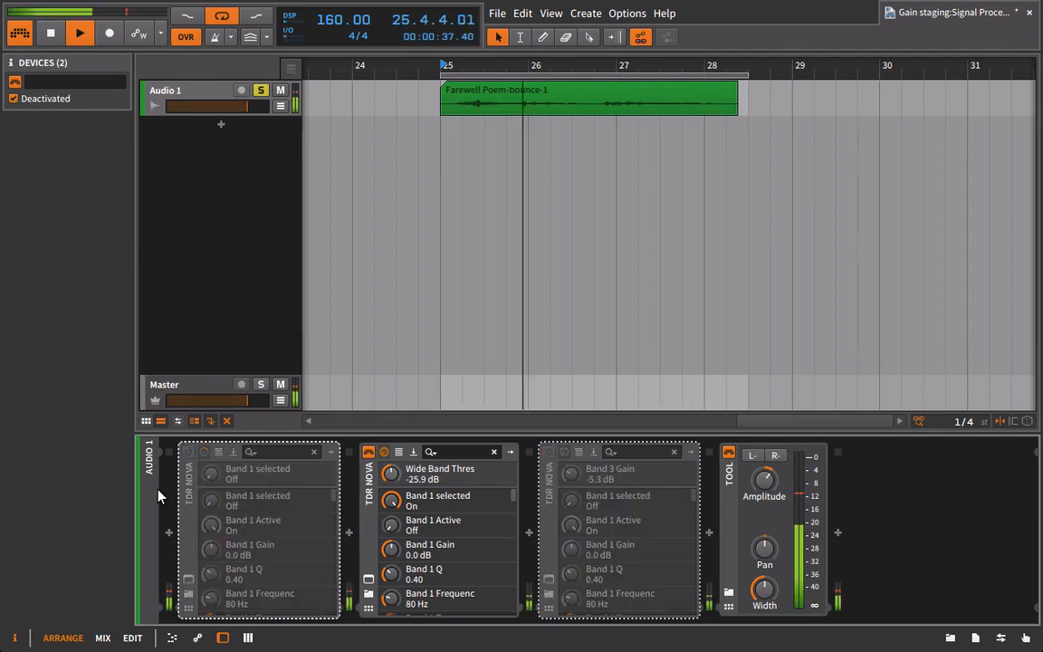
key("shift+a")
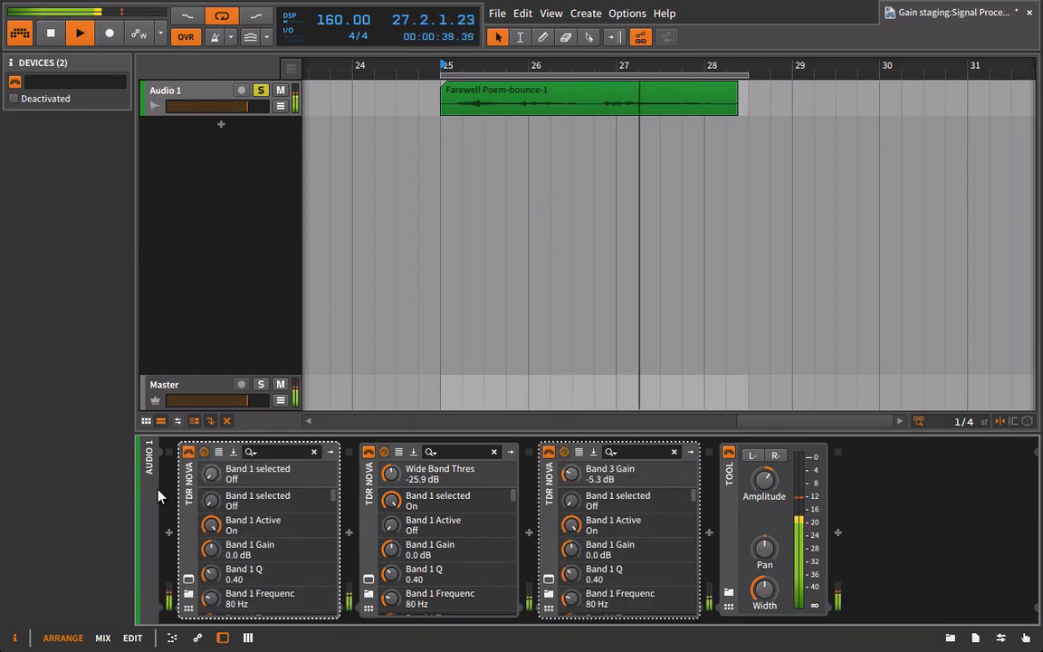
key("shift+a")
key("shift+a")
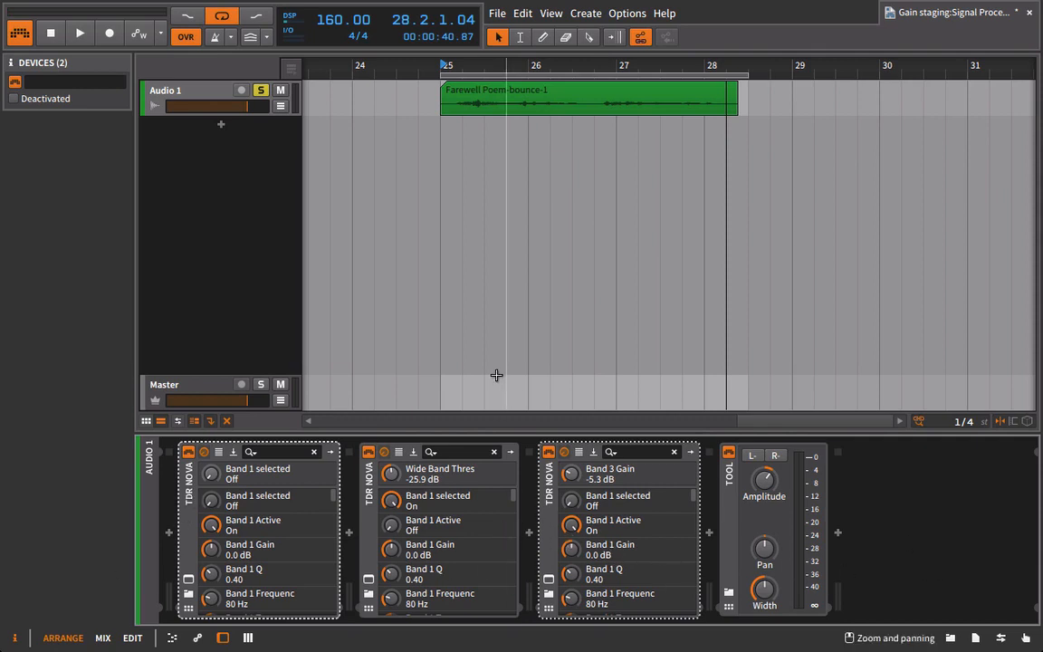
Review the settings of the three Nova instances in turn: the EQ boost, the wideband compression, and the EQ cut
left_click(189, 578)
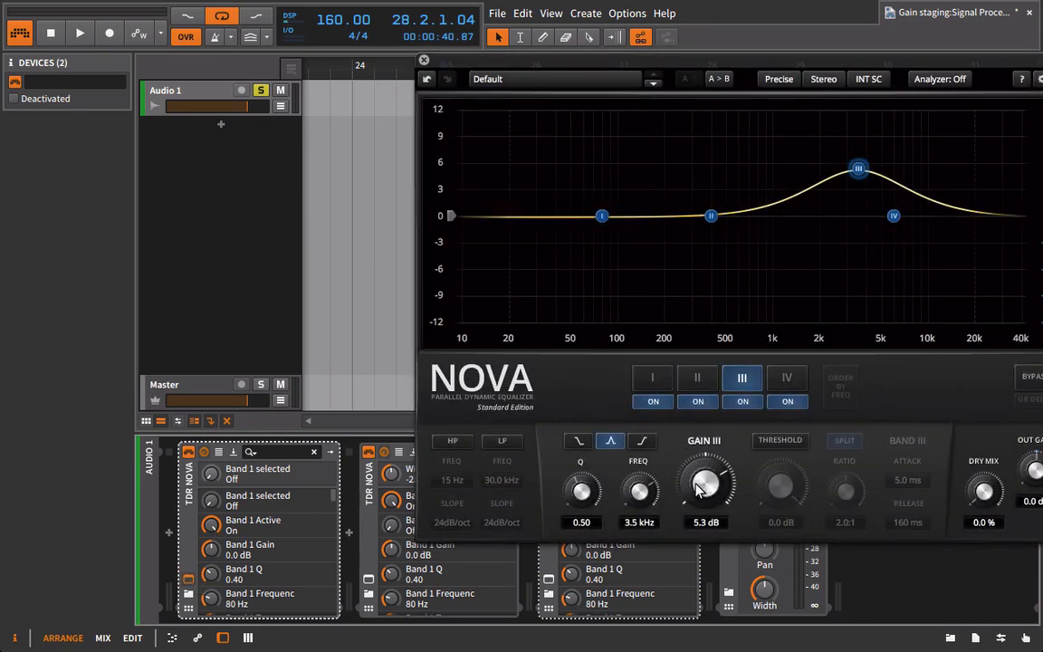
left_click(424, 60)
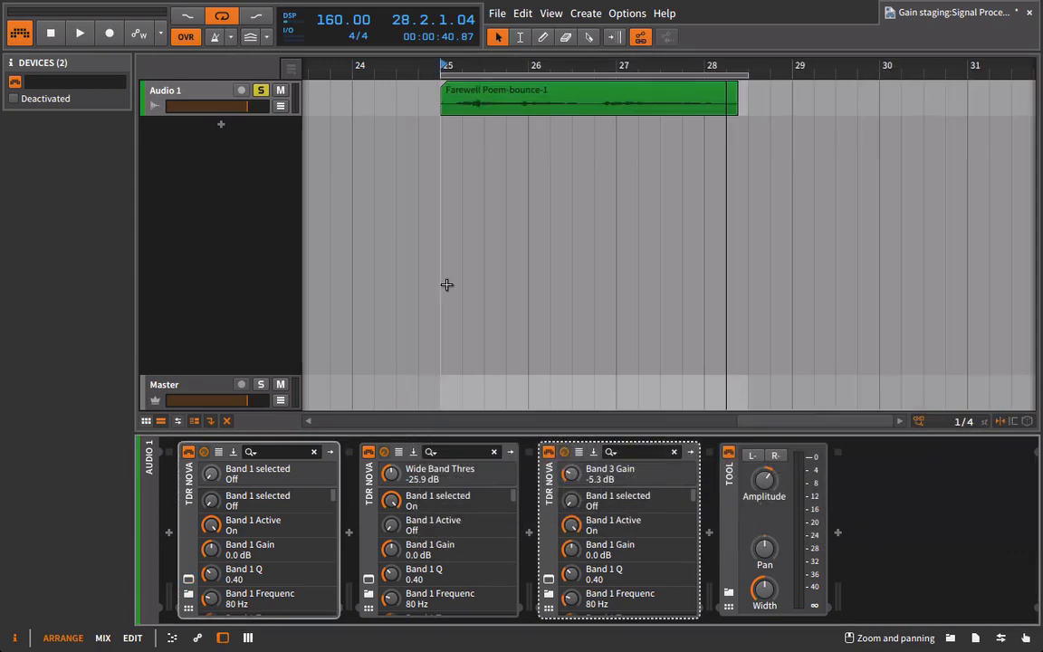
left_click(369, 578)
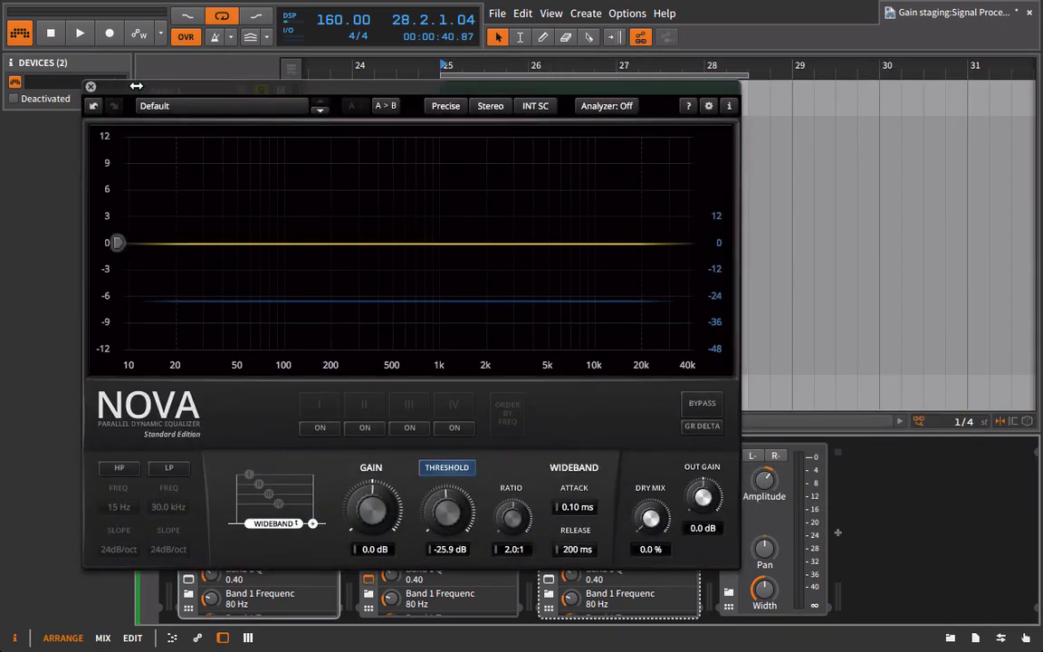
left_click_drag(138, 90, 429, 72)
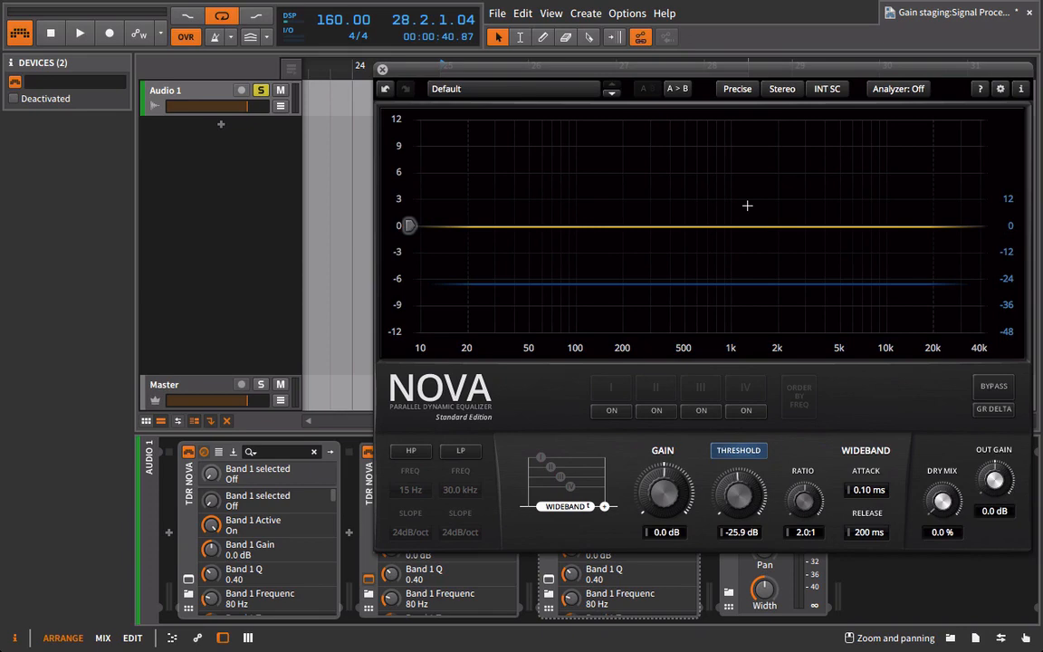
left_click(382, 70)
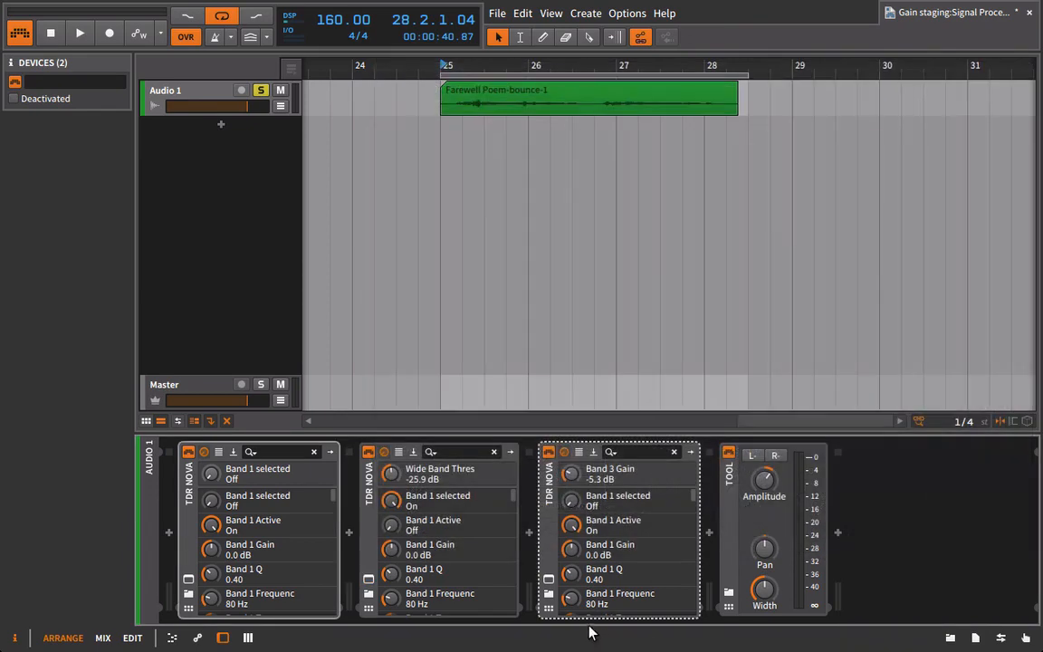
left_click(548, 580)
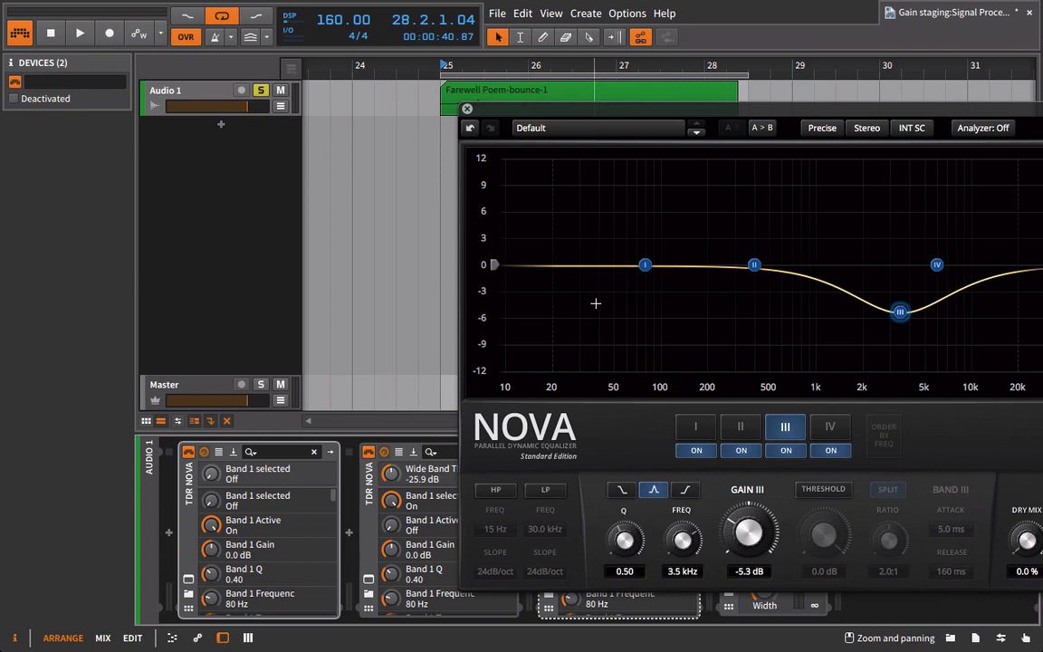
left_click(466, 108)
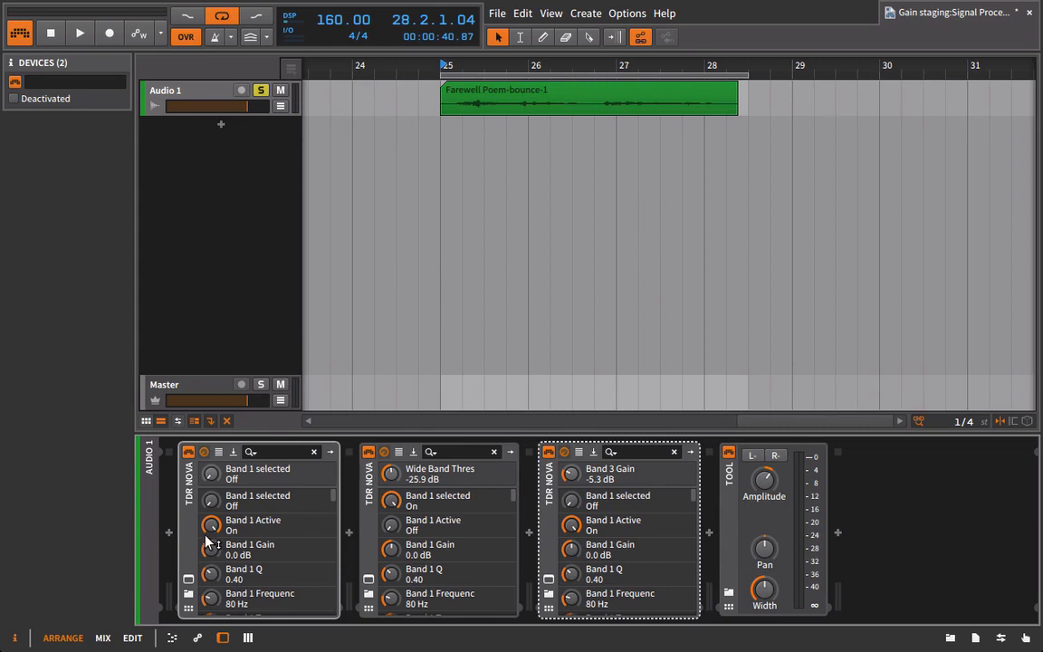
mouse_move(207, 542)
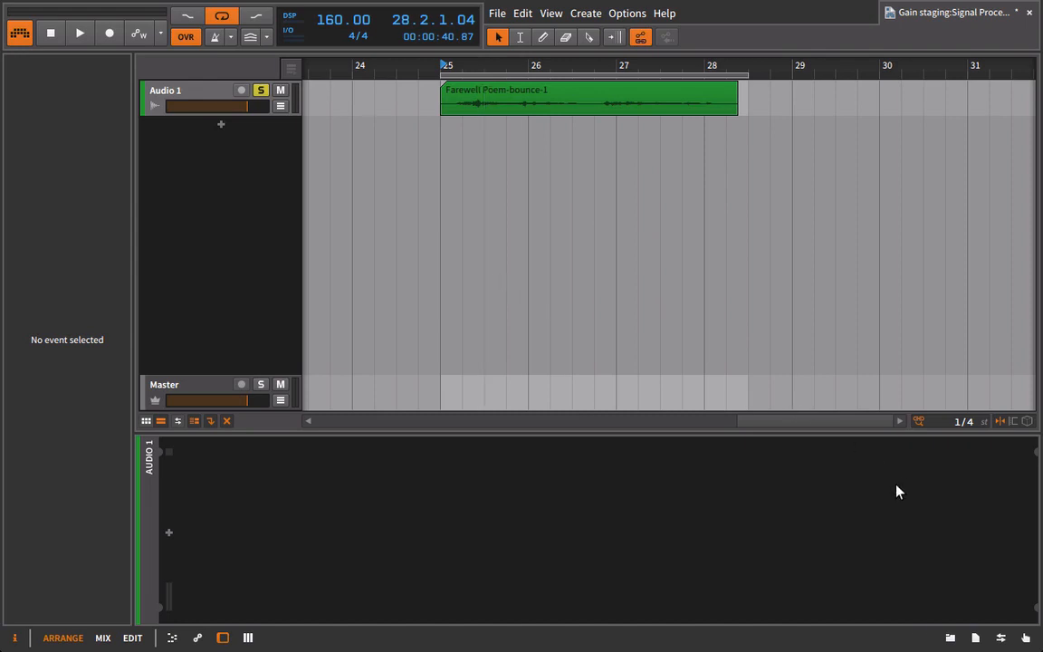
Insert Boogex from the plug-in effects on the empty Audio 1 chain and disable its reverb and cabinet simulation during playback
left_click(949, 638)
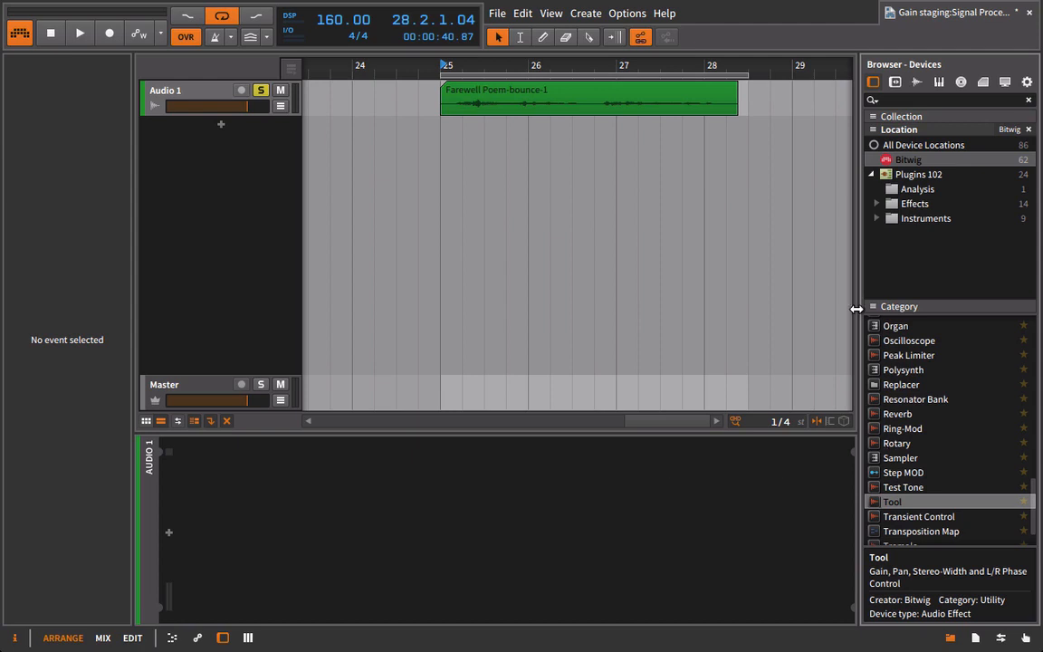
left_click(913, 204)
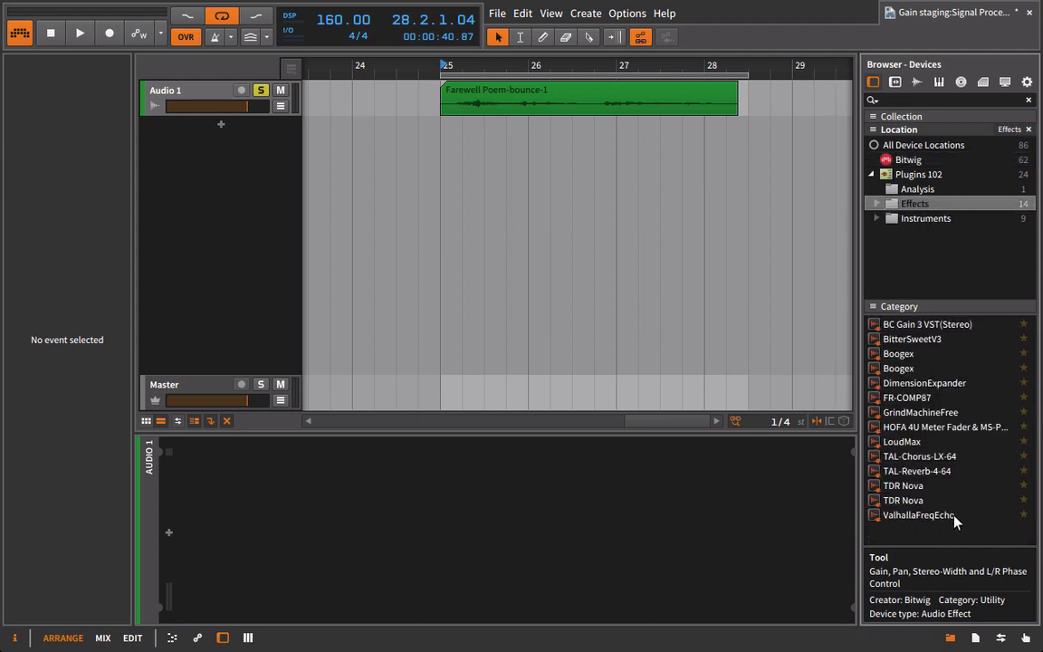
left_click_drag(899, 353, 648, 503)
key("space")
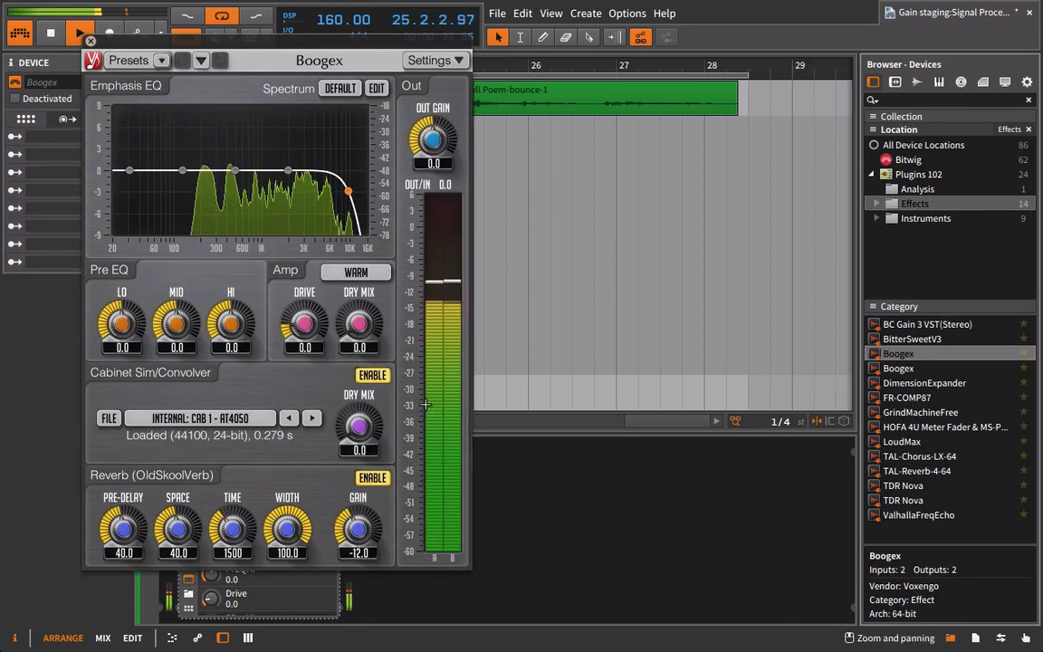
left_click(372, 477)
left_click(373, 375)
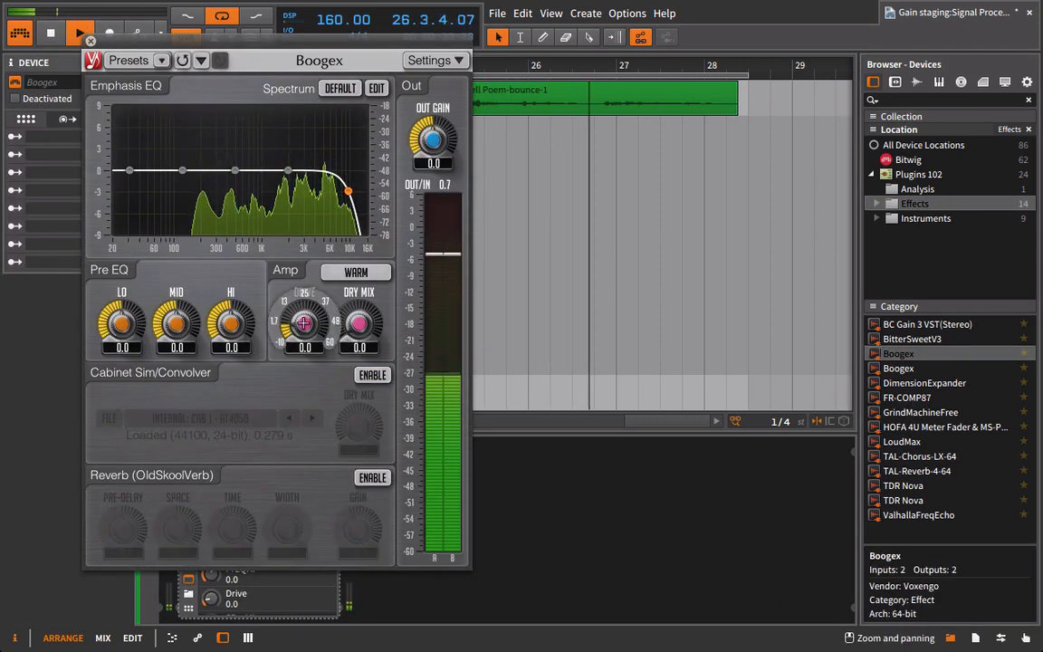
Set Boogex's amp type to HARDER and its drive to 42.5, close its window, and stop playback
left_click_drag(304, 324, 304, 282)
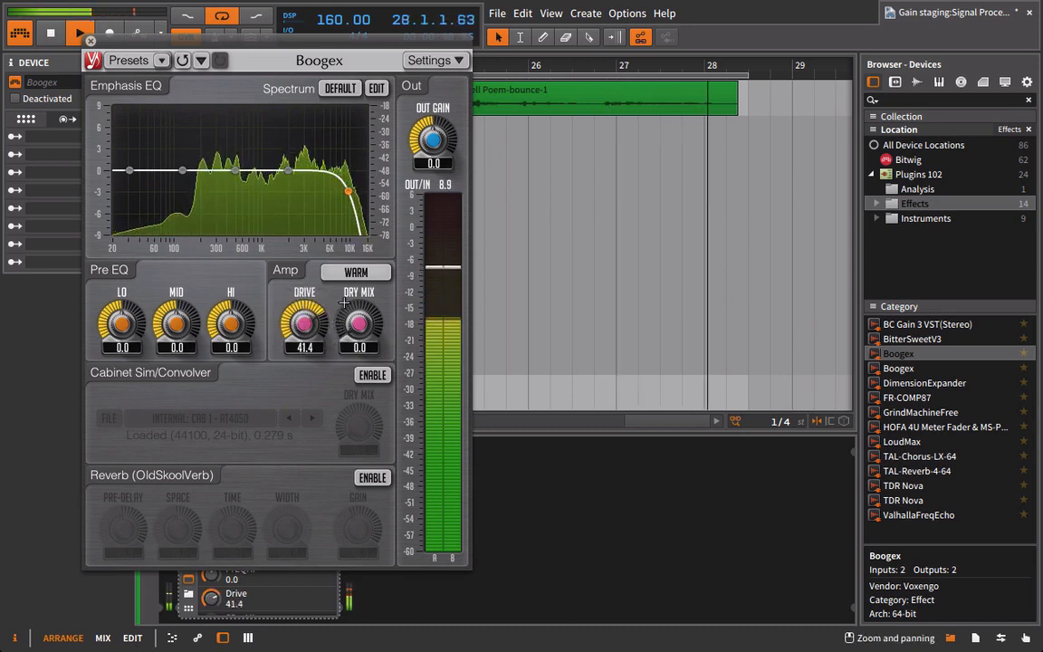
left_click(355, 272)
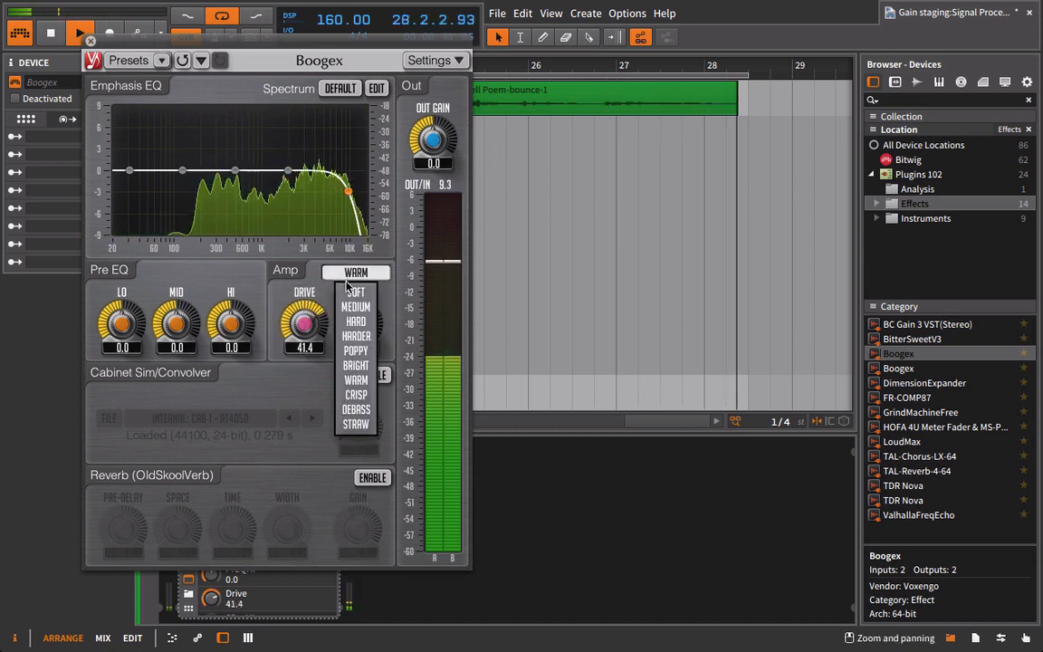
left_click(356, 336)
left_click_drag(305, 324, 304, 321)
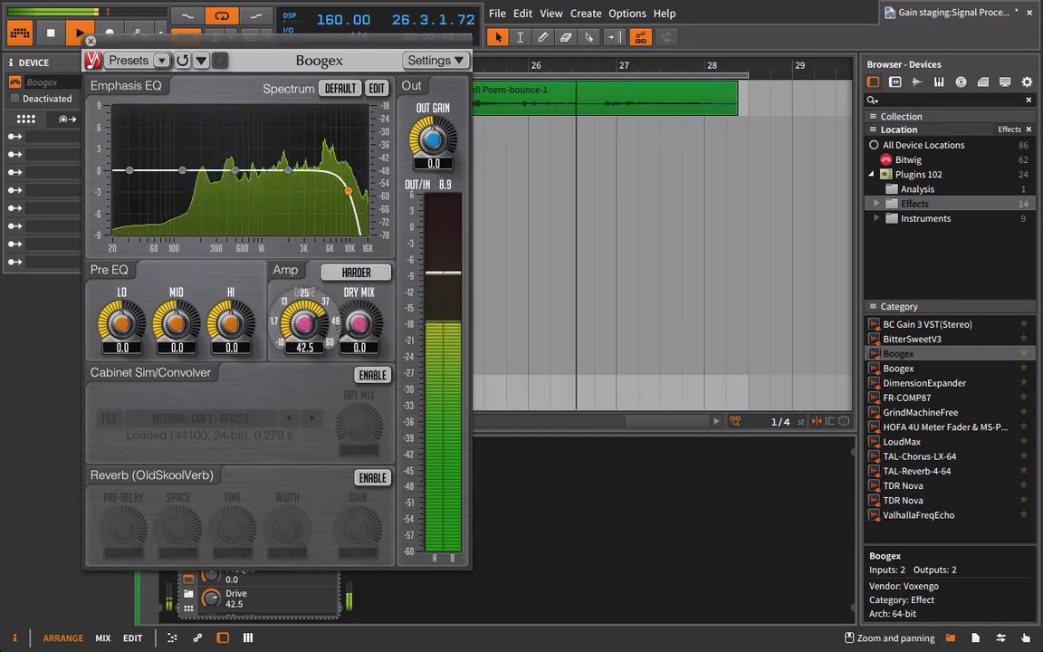
left_click(91, 40)
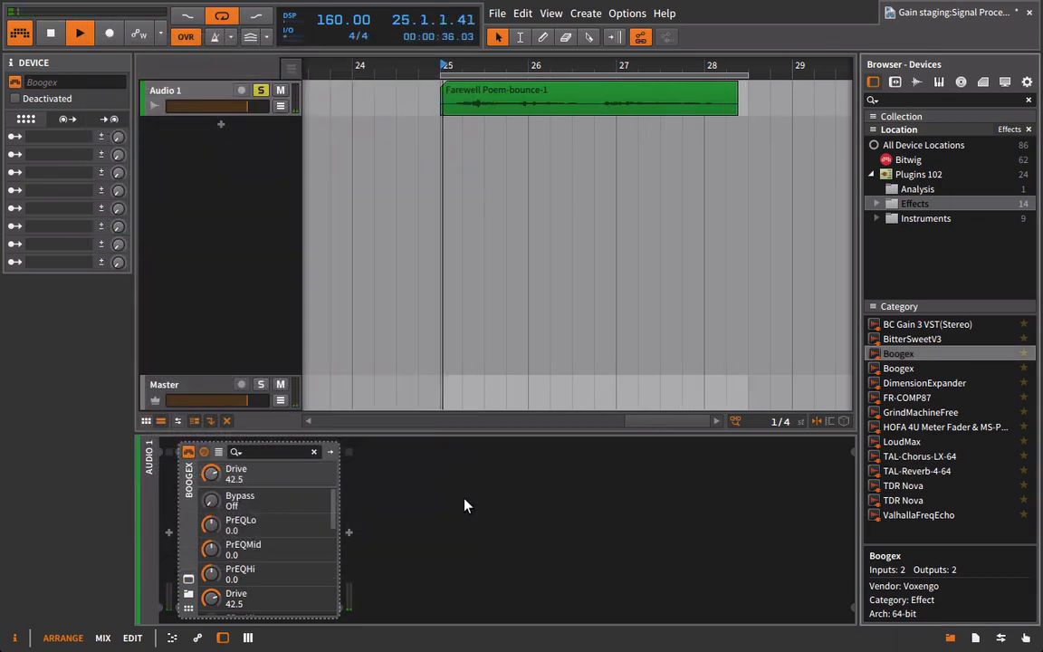
key("space")
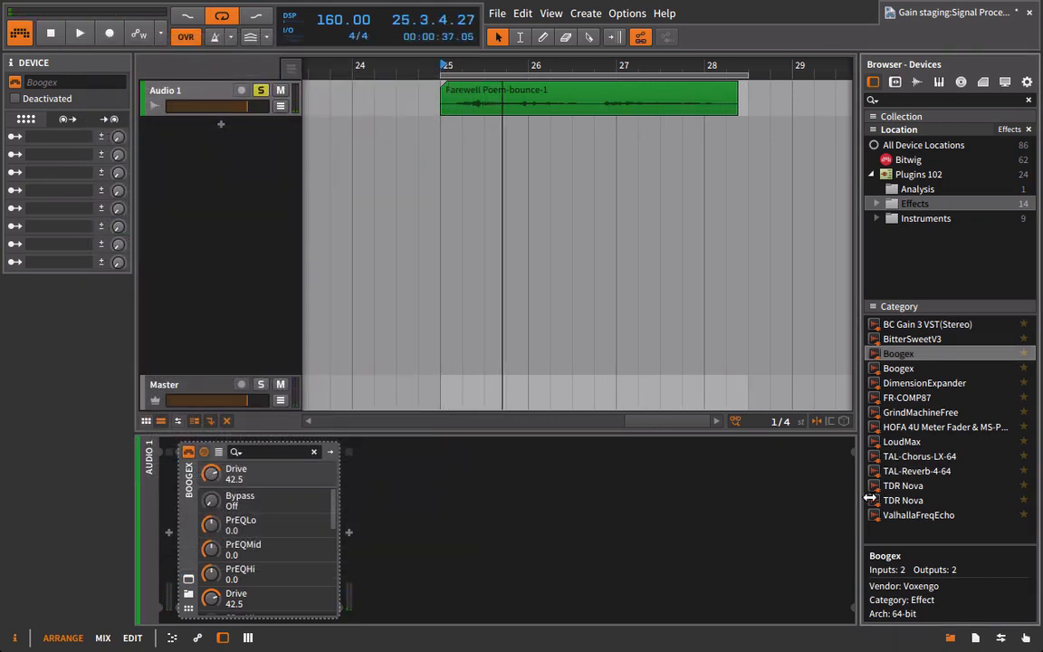
Insert a TDR Nova before Boogex and enable its low-pass filter at 757 Hz
left_click_drag(900, 482, 177, 534)
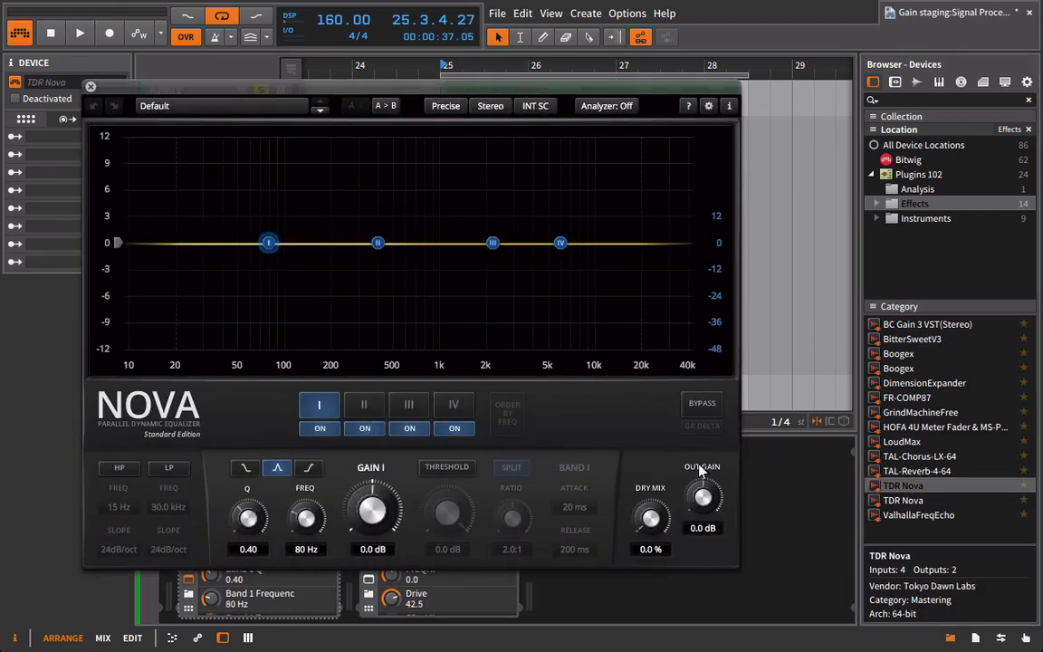
left_click(168, 467)
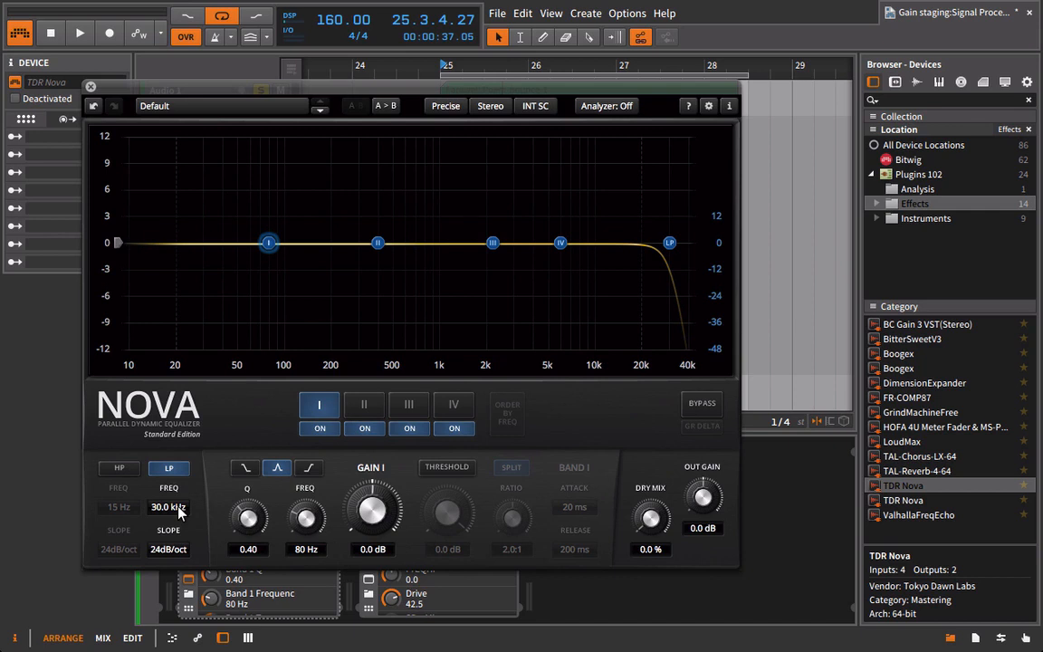
left_click_drag(179, 512, 1, 495)
left_click_drag(181, 508, 144, 507)
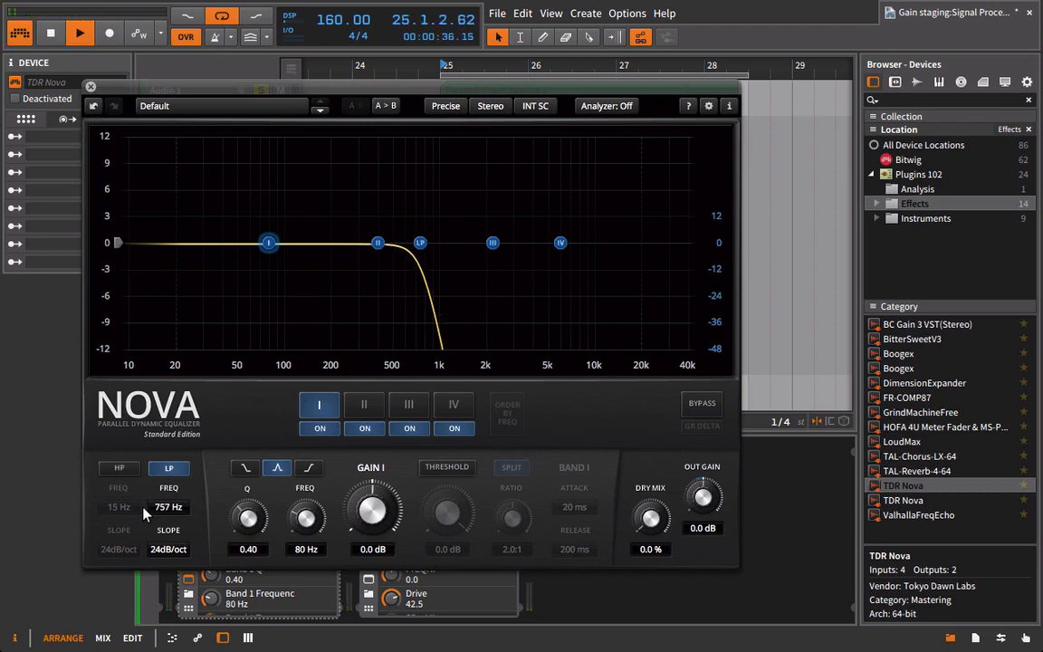
Add the Voxengo SPAN analyzer after Boogex, view the vocal's spectrum beside the Nova during playback, and close the analyzer window
left_click_drag(178, 87, 1, 26)
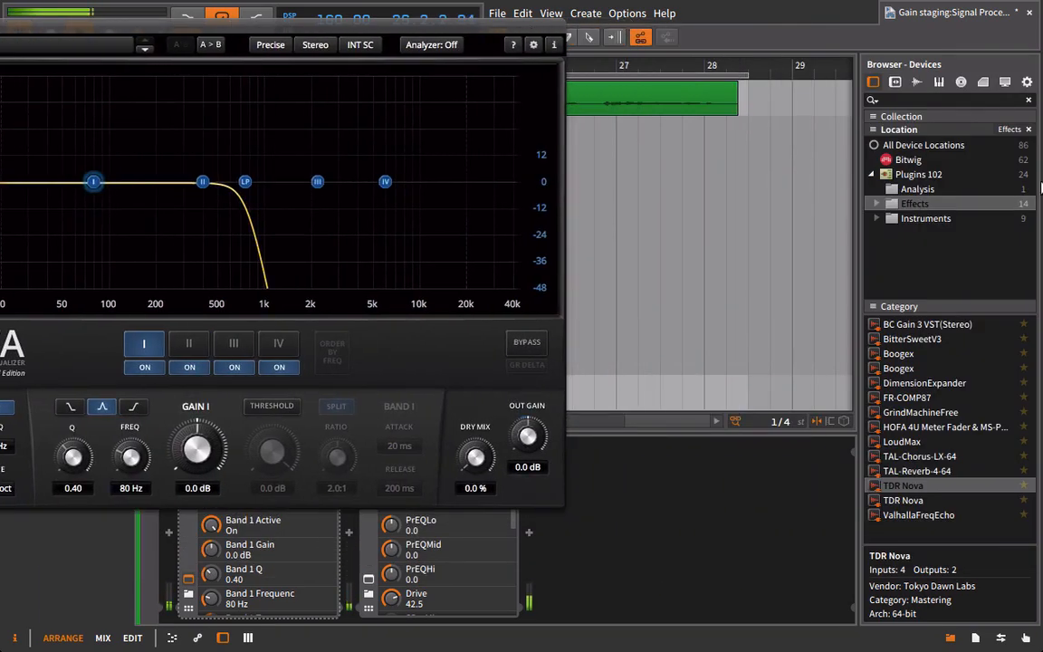
left_click(917, 189)
left_click_drag(895, 325, 758, 507)
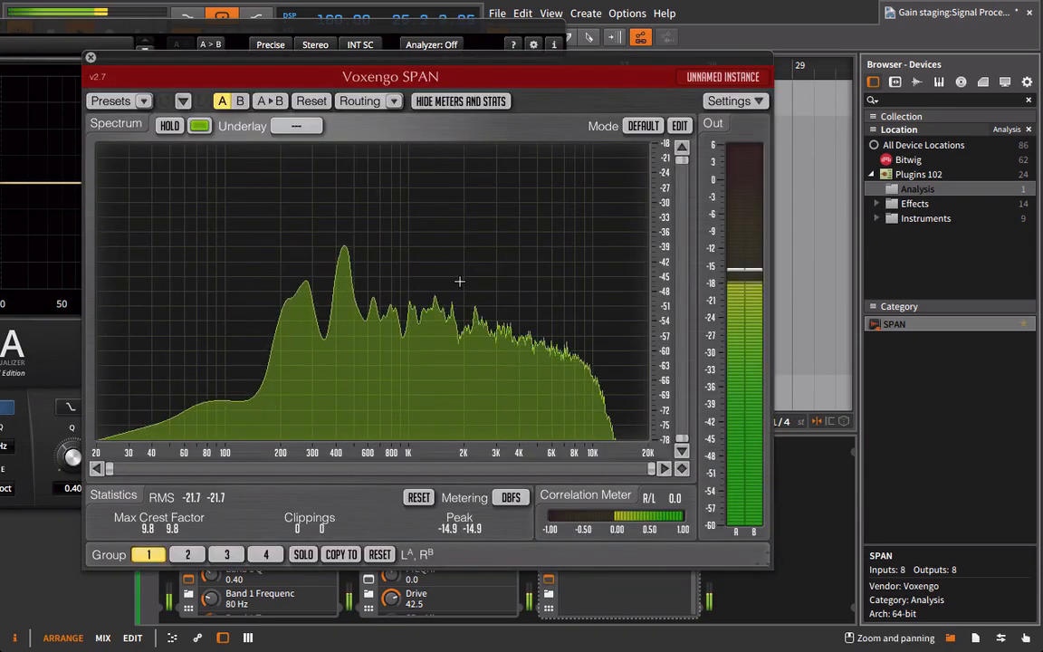
left_click_drag(337, 61, 720, 58)
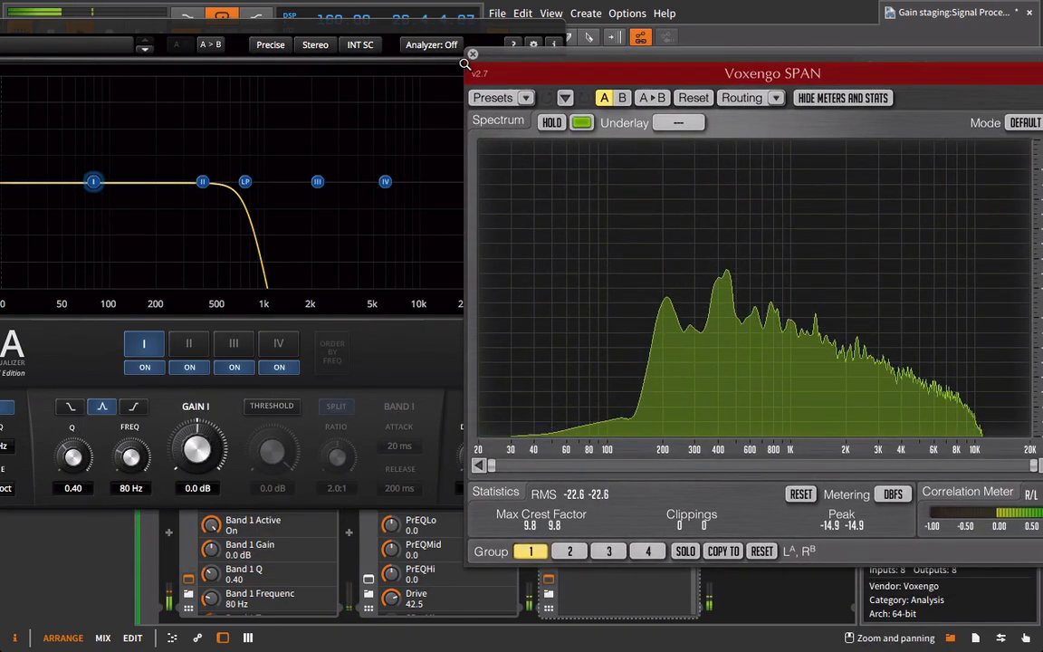
left_click(473, 54)
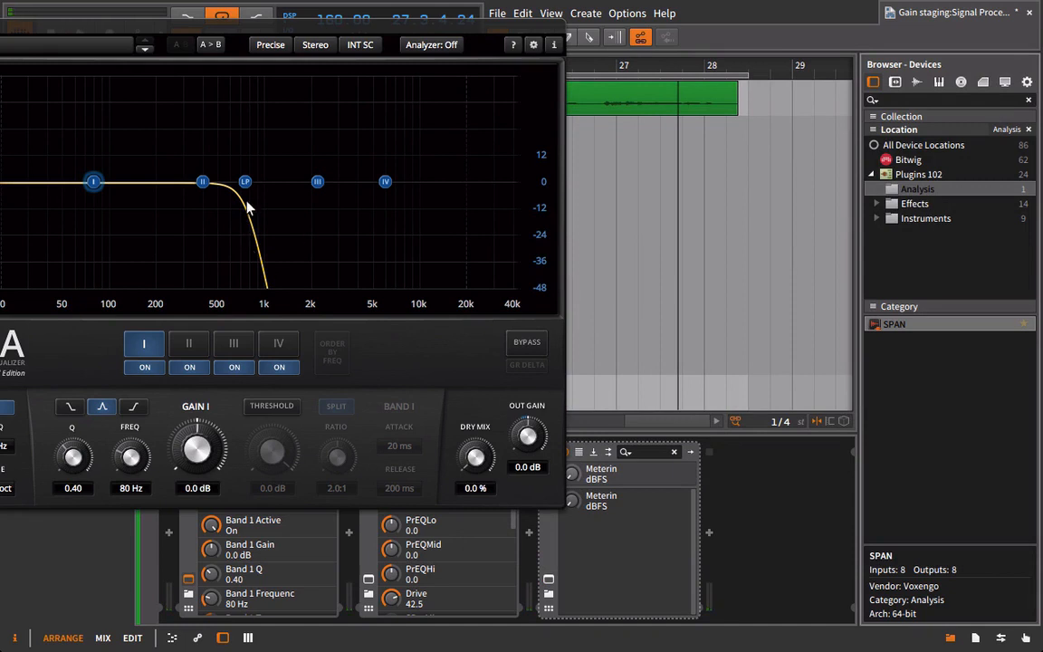
Switch off bands I to IV in the Nova before Boogex, reopen SPAN, and play the clip to examine its spectrum
left_click_drag(229, 35, 291, 26)
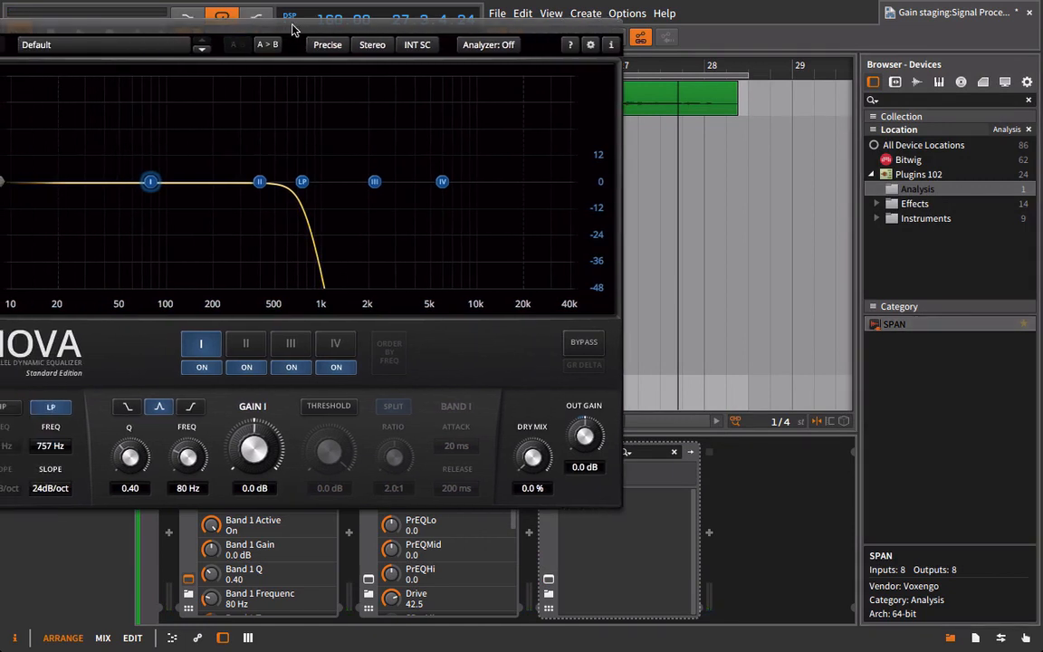
left_click(207, 371)
left_click(243, 369)
left_click(287, 369)
left_click(332, 368)
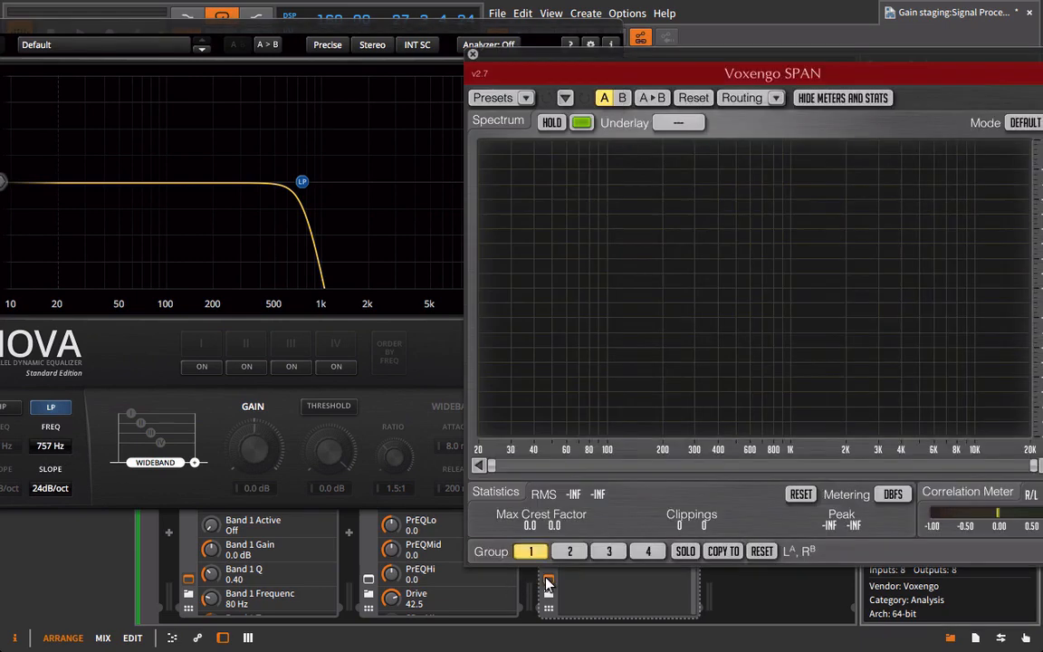
key("space")
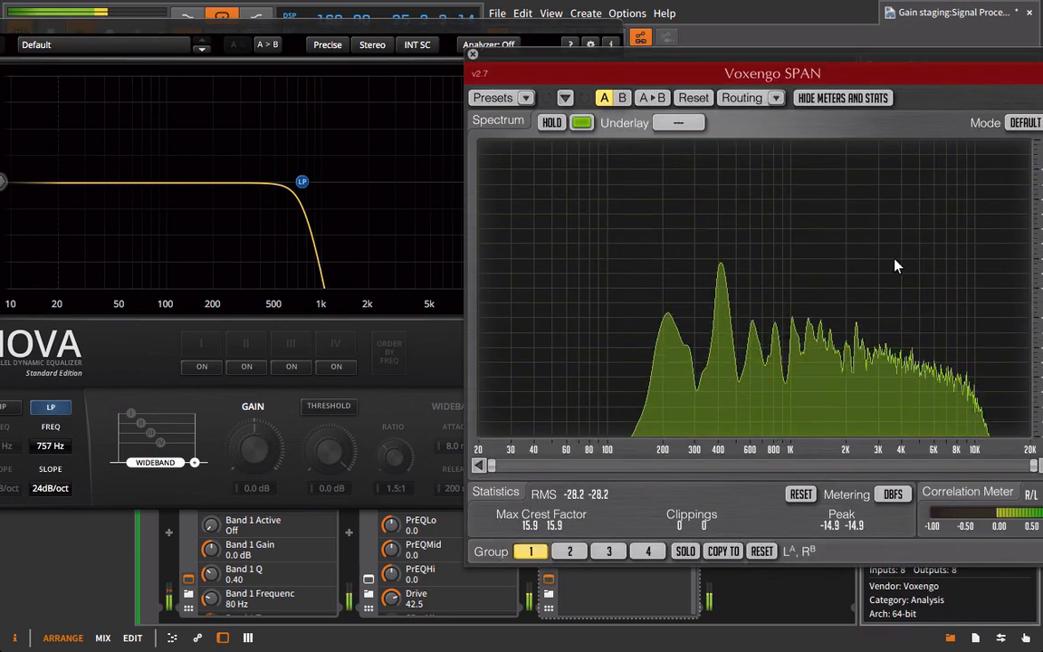
Stop playback, close the SPAN and TDR Nova windows, and move the Nova after Boogex in the device chain
key("space")
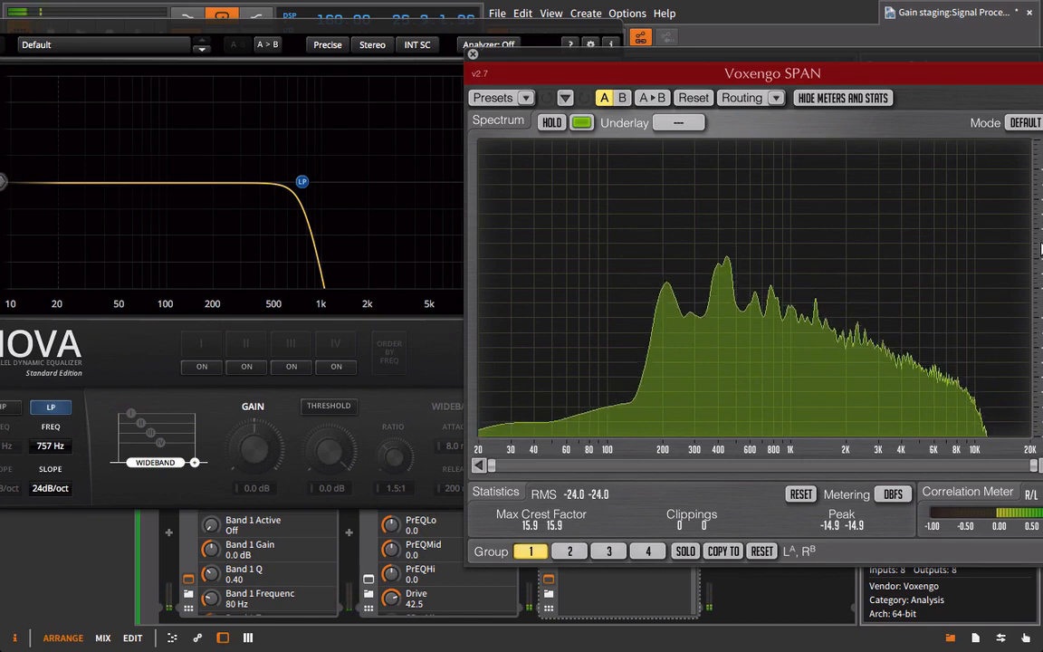
left_click(472, 57)
left_click_drag(372, 24, 769, 108)
left_click(370, 109)
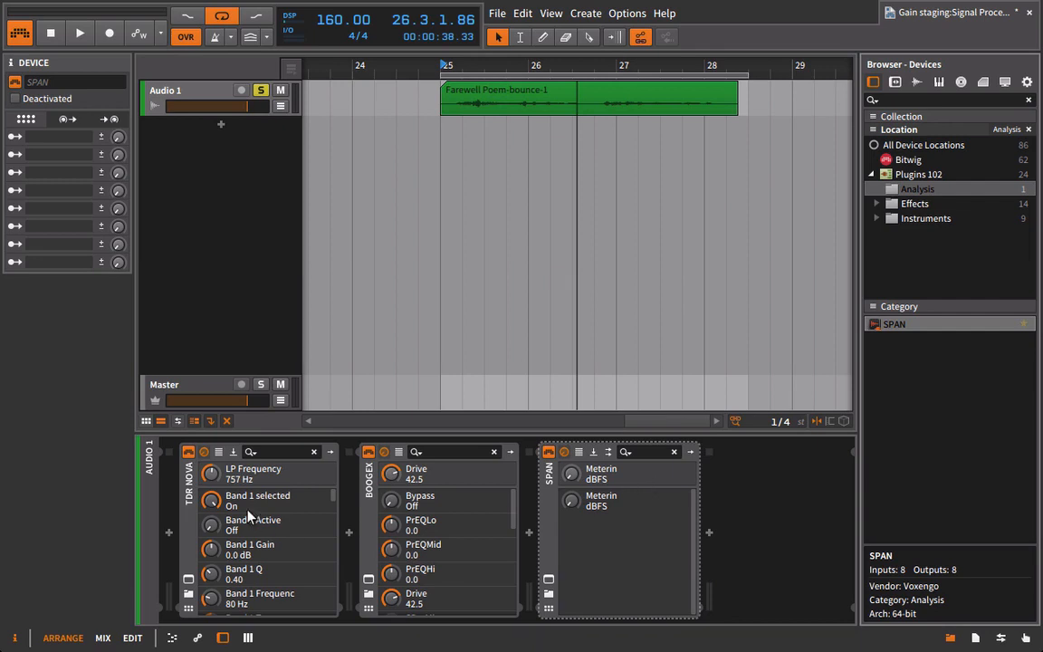
left_click_drag(186, 490, 499, 515)
Play the clip and examine its spectrum in SPAN with the Nova after Boogex, closing the analyzer and stopping playback when finished
key("space")
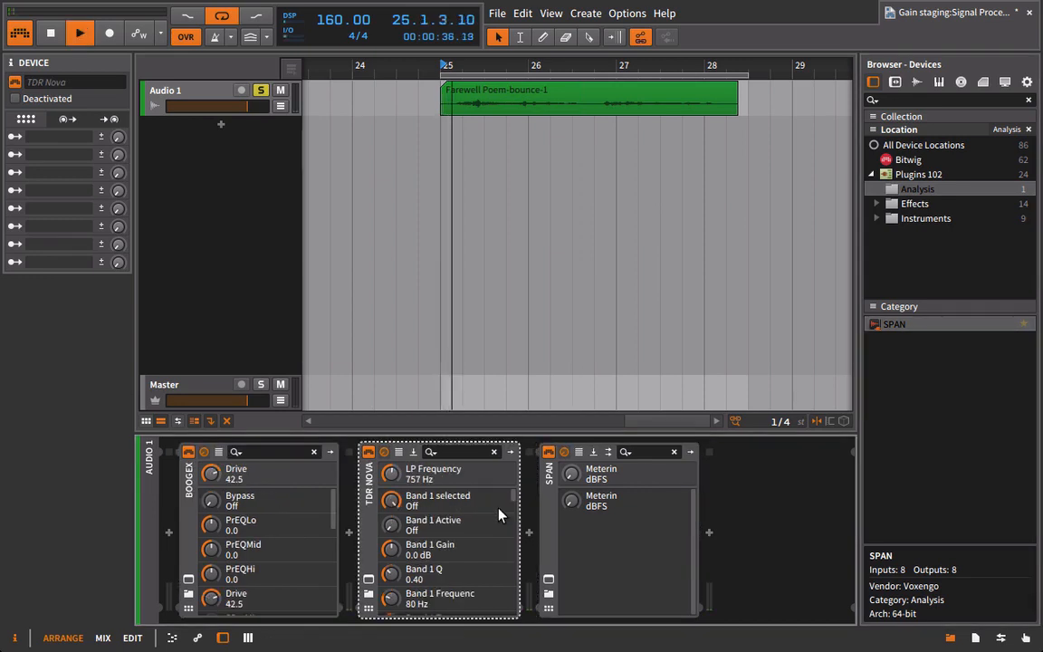
left_click(549, 580)
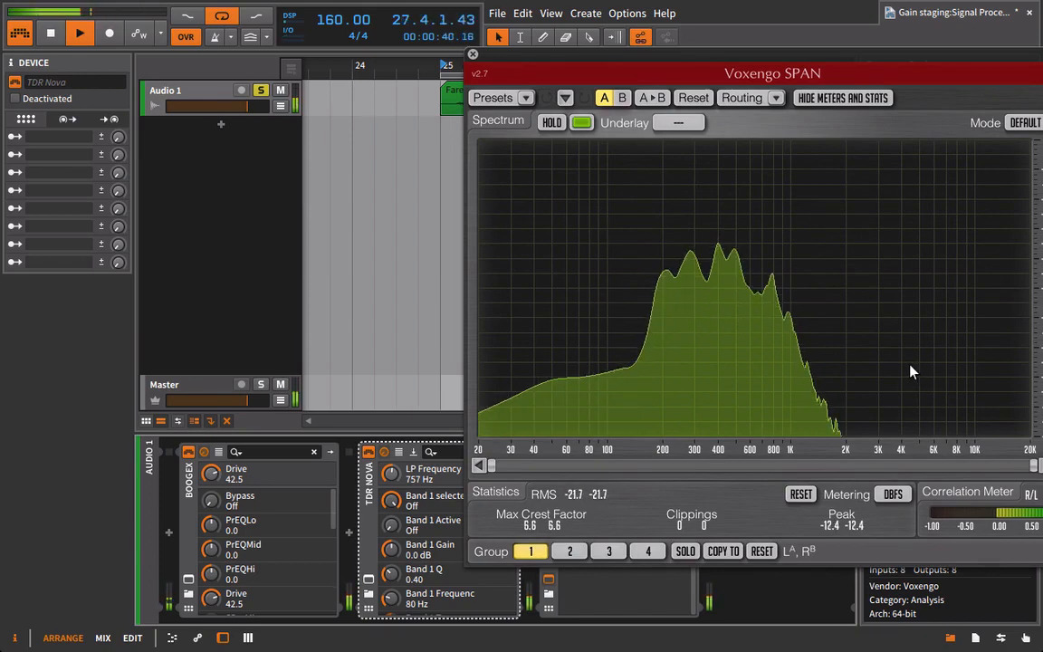
left_click(473, 57)
key("space")
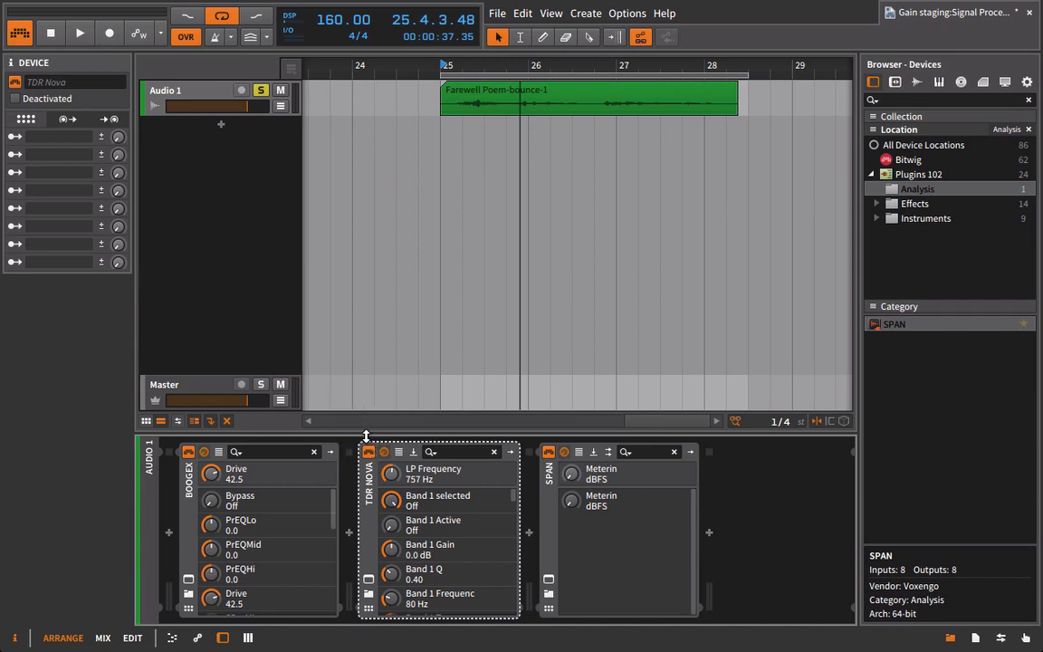
Compare the playing vocal with the Nova bypassed and active, both after and before Boogex, and return the Nova to its place after Boogex
key("space")
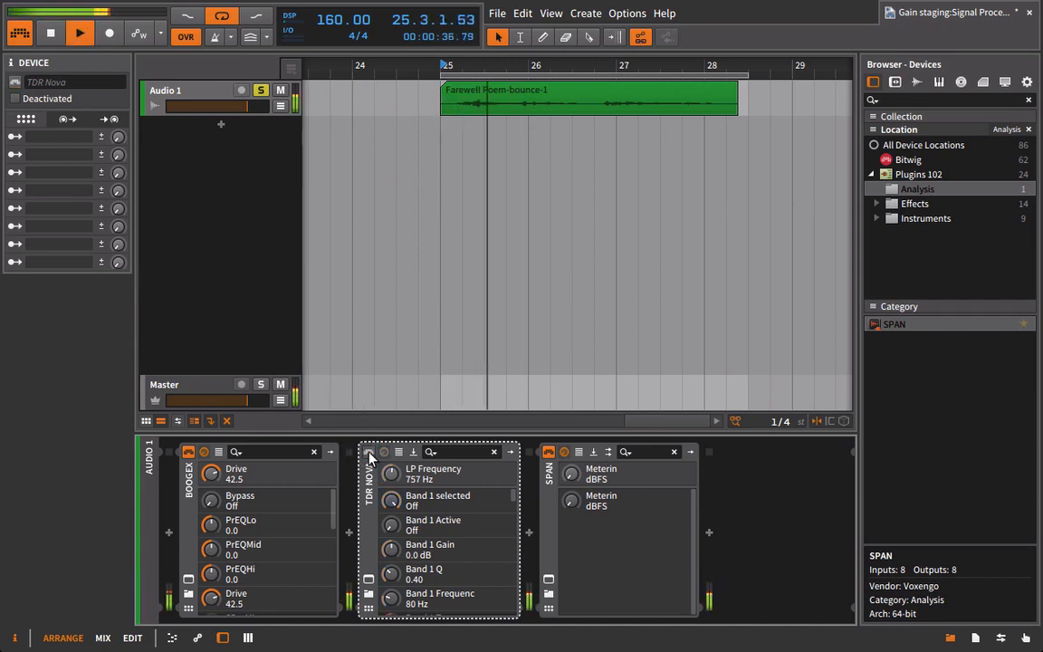
left_click(369, 452)
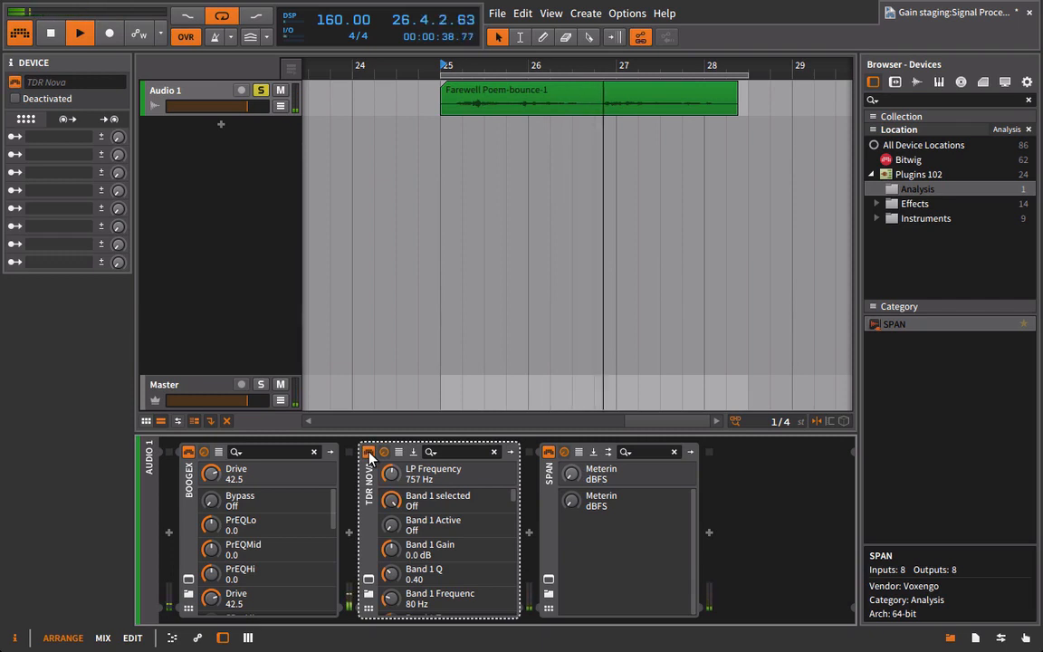
left_click_drag(368, 456, 206, 474)
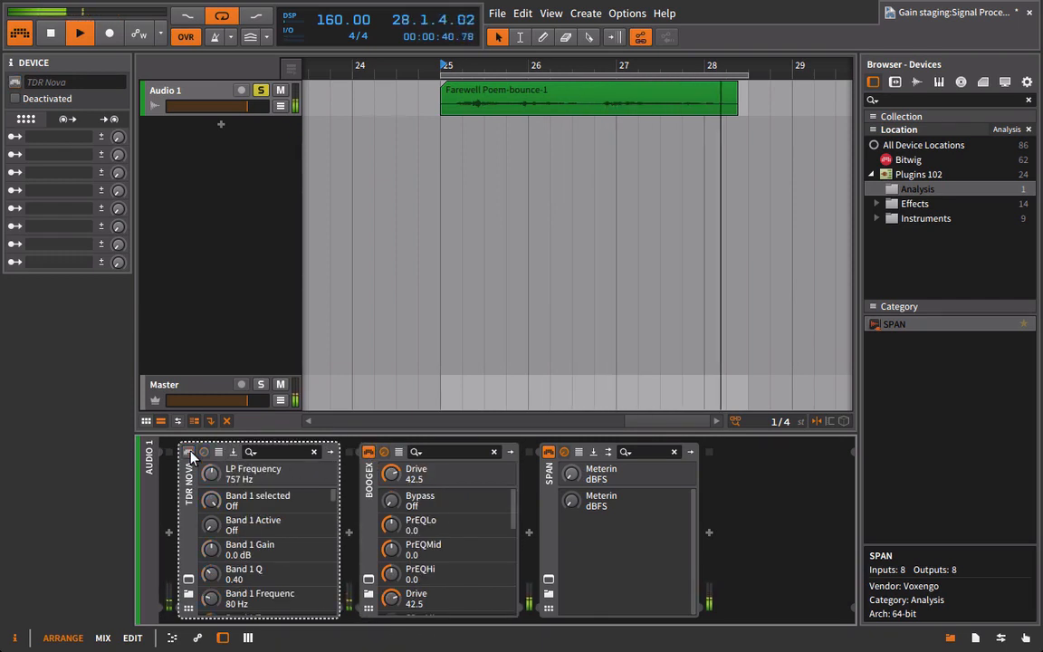
left_click(190, 454)
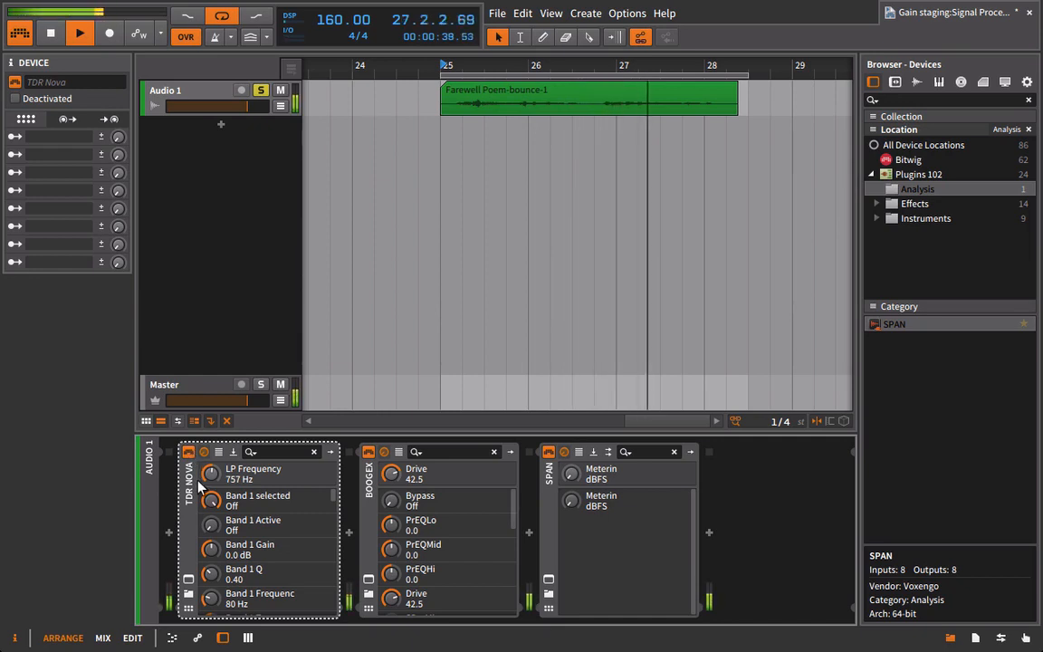
left_click_drag(506, 497, 505, 498)
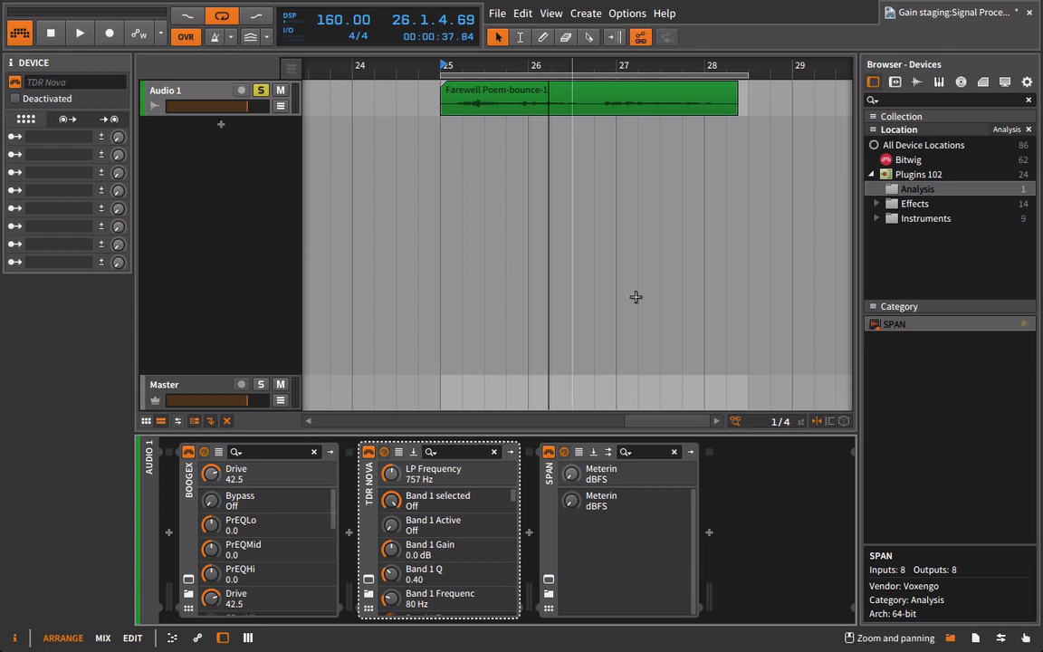
Expand the Effects plugin folder in the device browser to list its subfolders and plugins
left_click(880, 207)
left_click(878, 205)
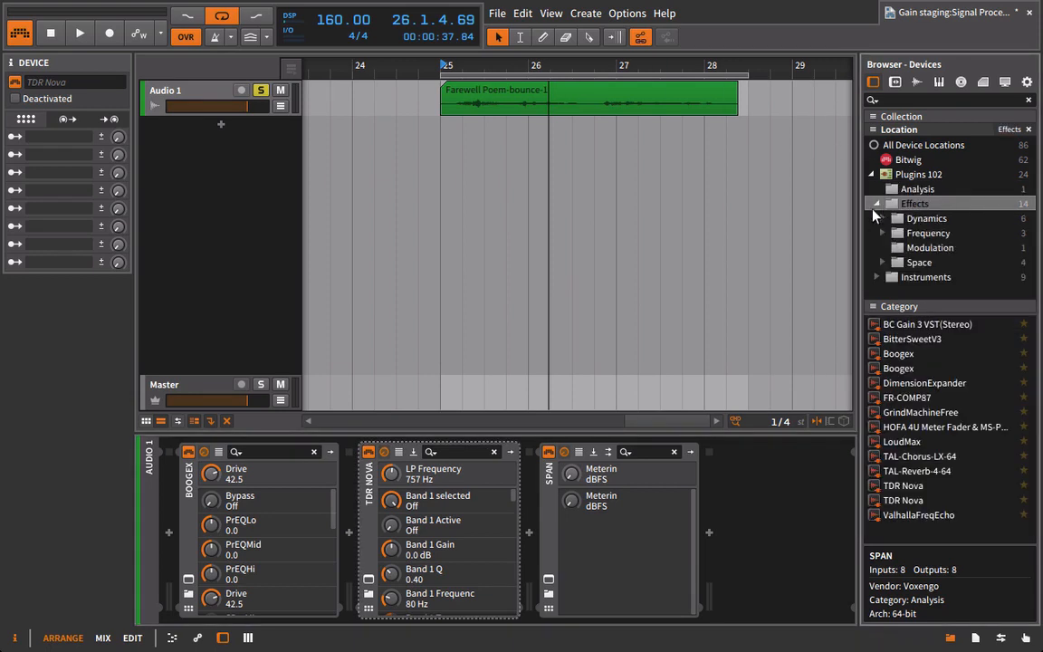